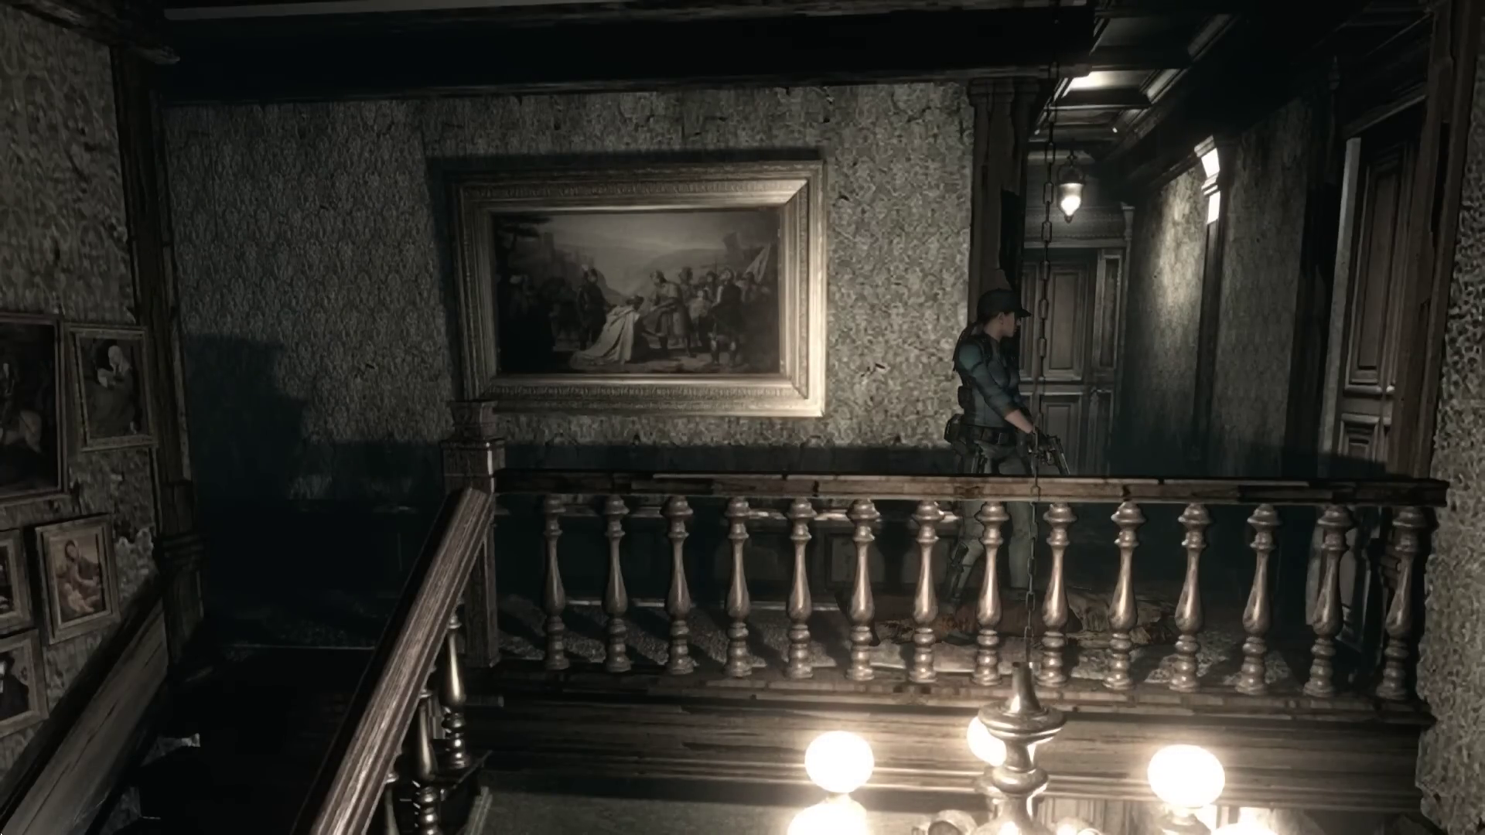
Check Jill's inventory and health after downing the landing zombie
{"action": "key", "text": "Tab"}
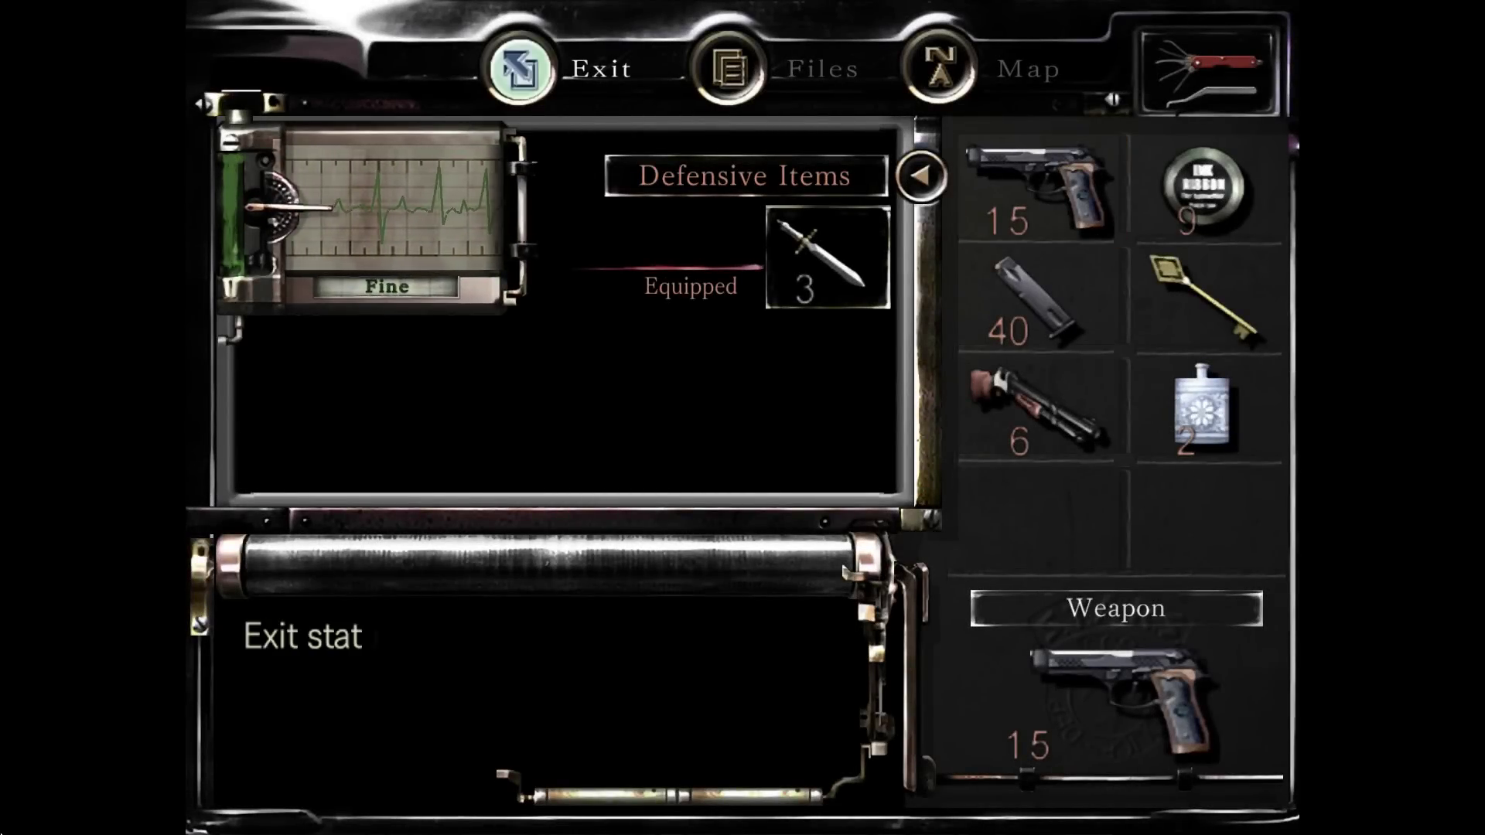
Resume play and walk from the balcony down the corridor into the next room
{"action": "key", "text": "Tab"}
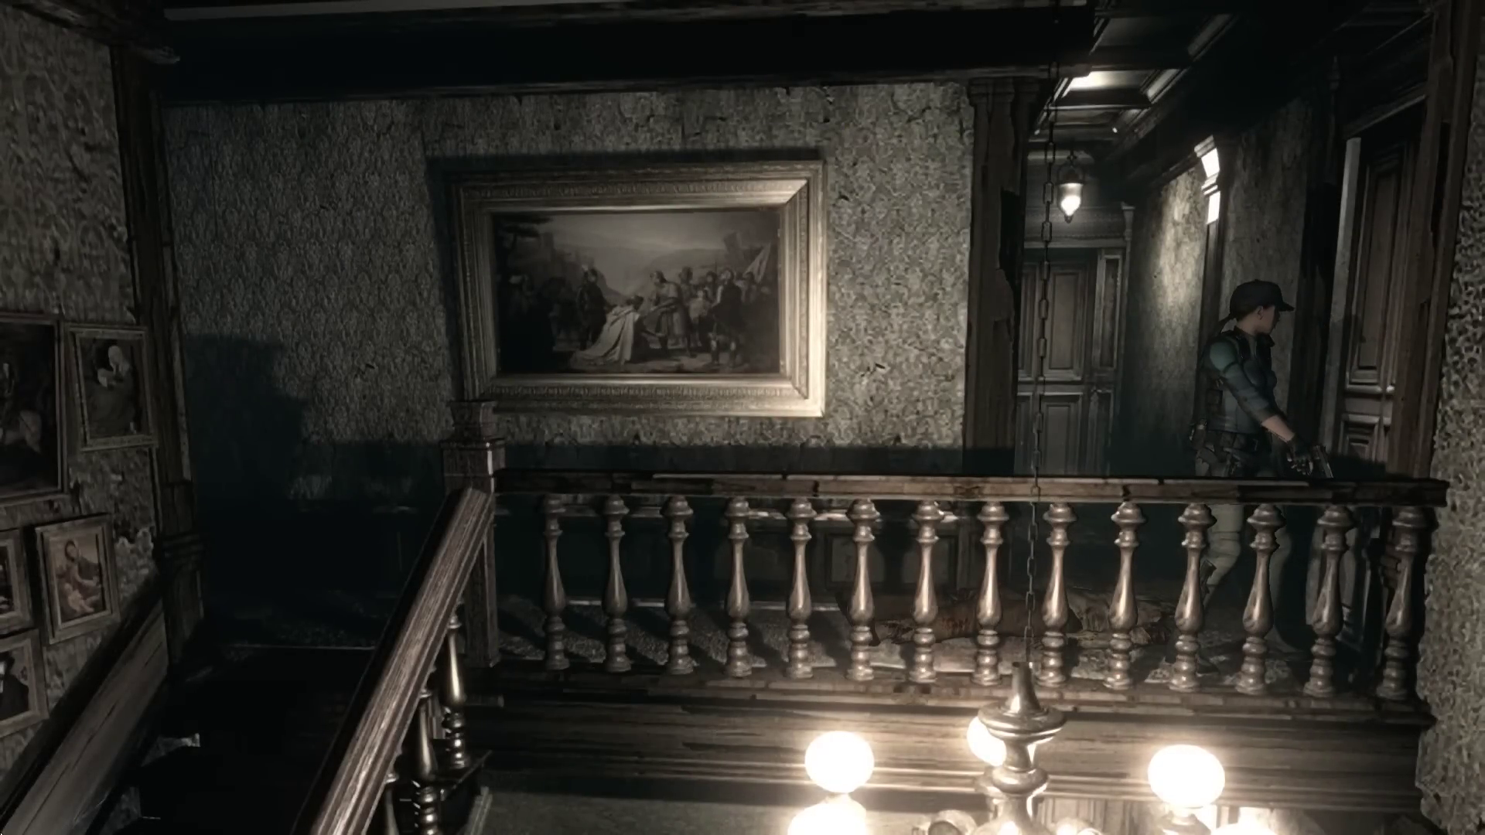
{"action": "key", "text": "w"}
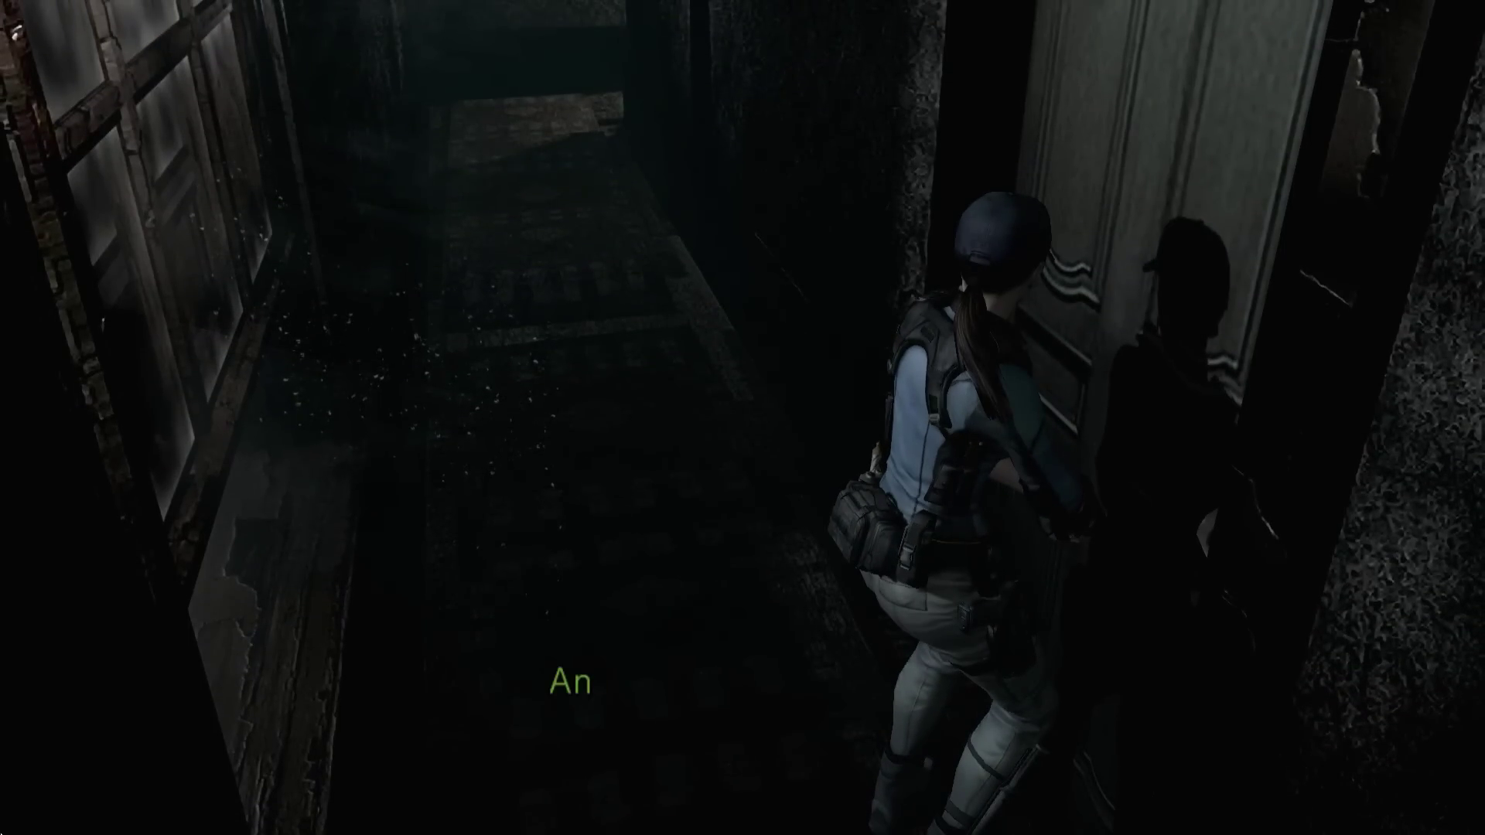
{"action": "key", "text": "Return"}
{"action": "key", "text": "w"}
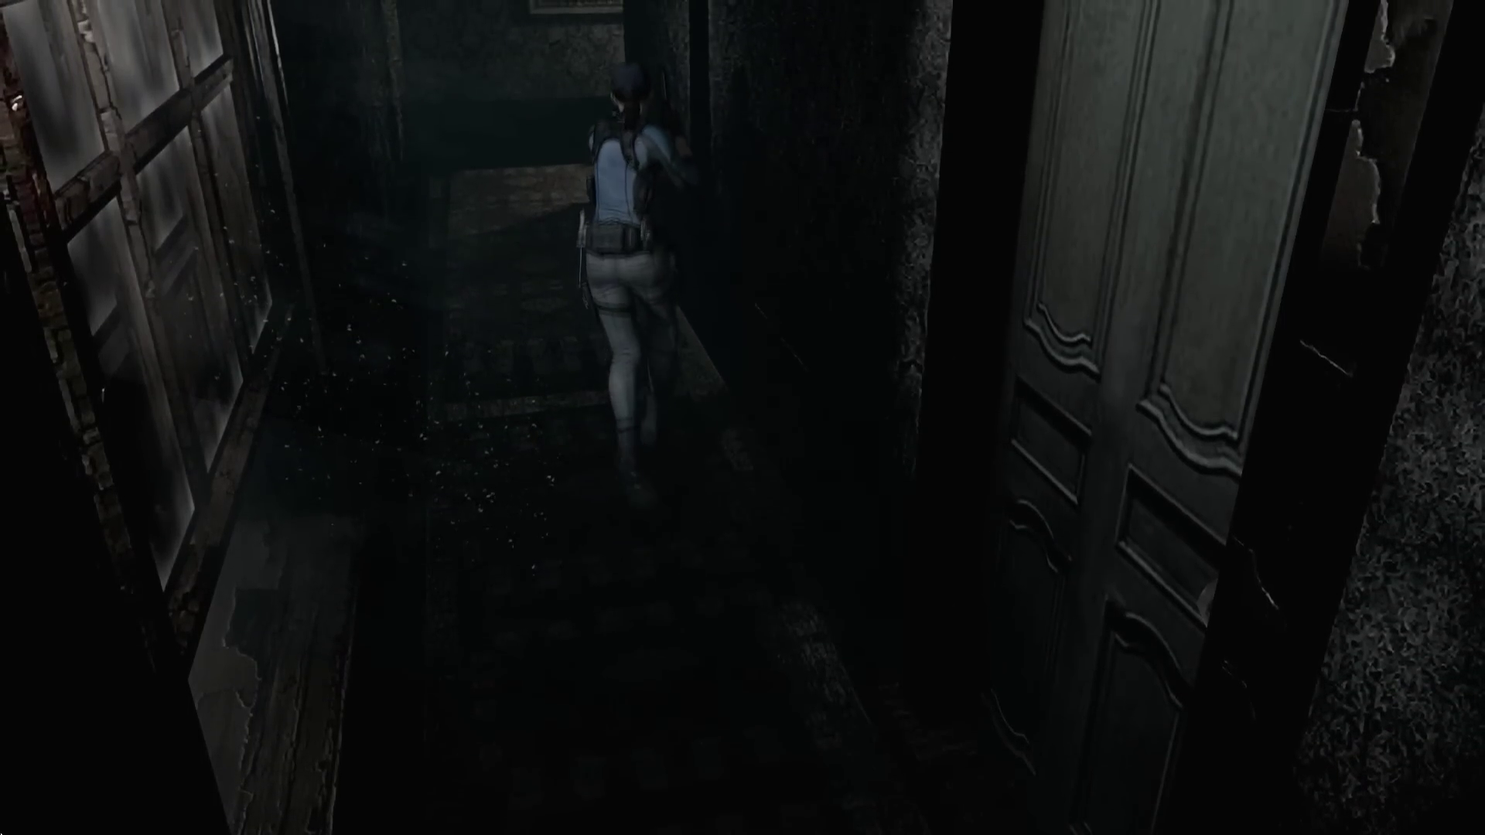
{"action": "key", "text": "w"}
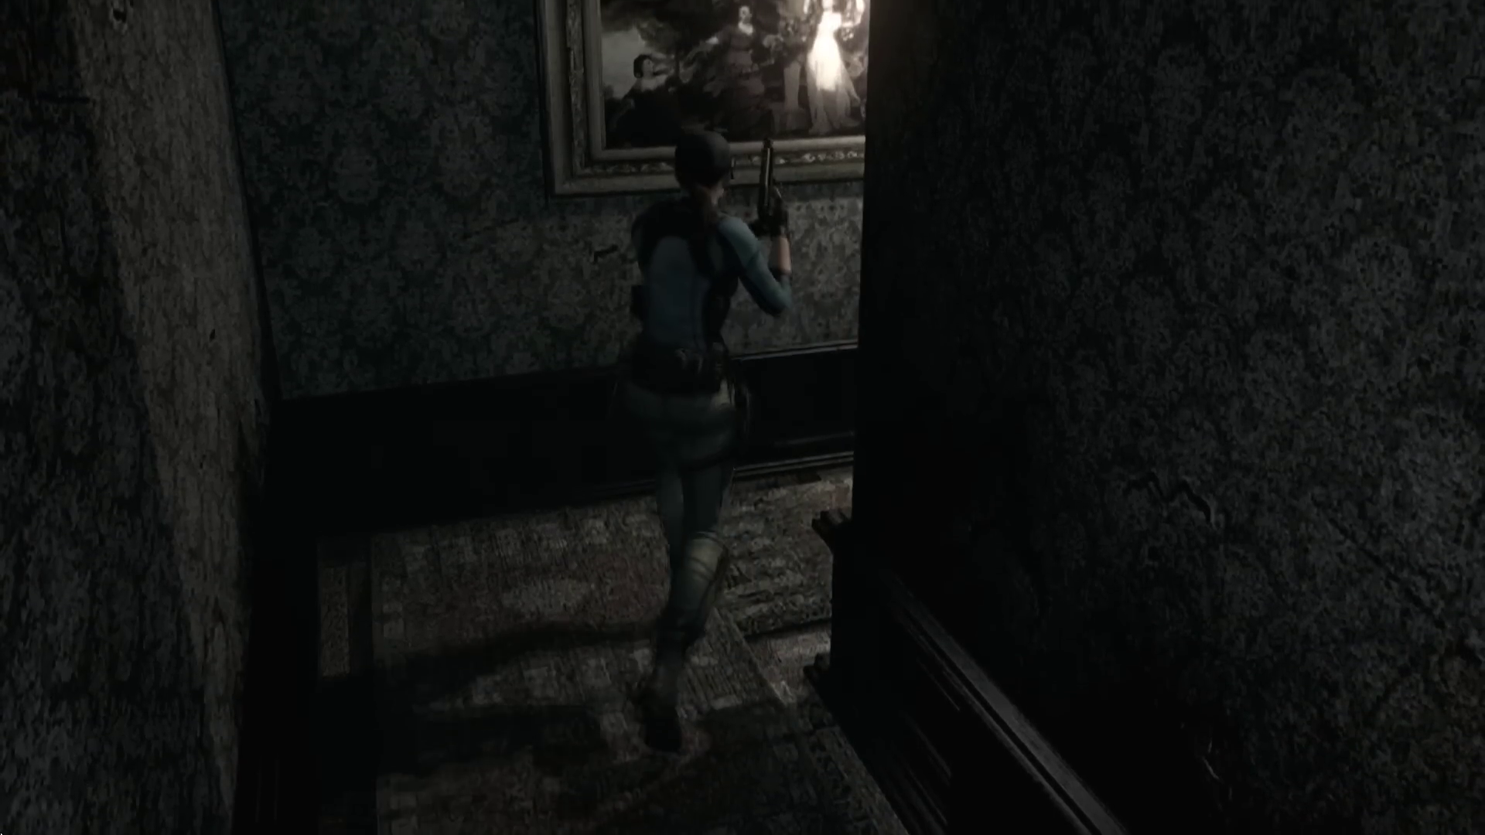
{"action": "key", "text": "w"}
{"action": "key", "text": "Return"}
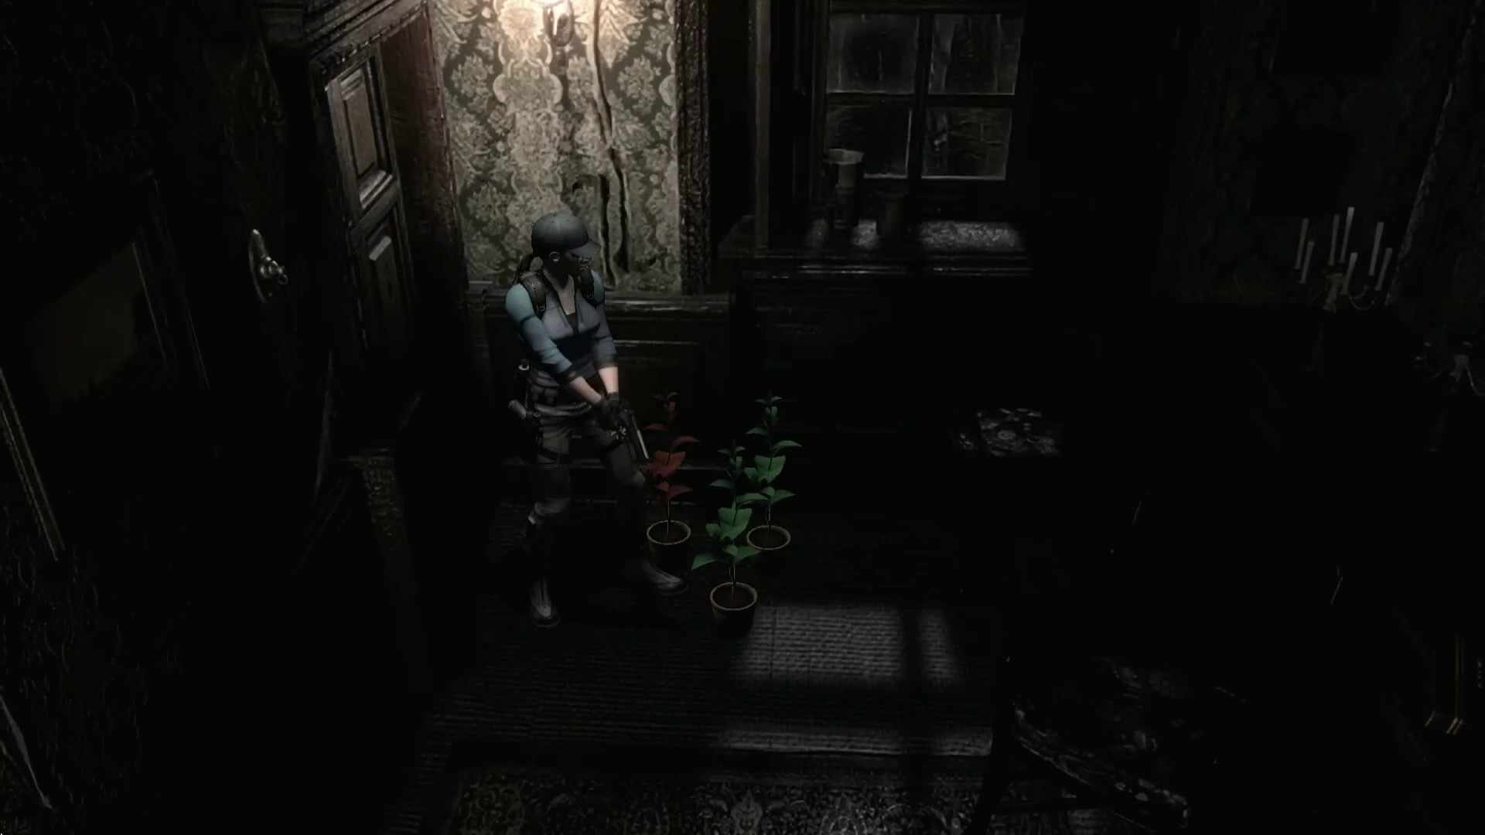
Examine the fireplace by the bottle shelf and try the locked latticed hallway door
{"action": "key", "text": "Down"}
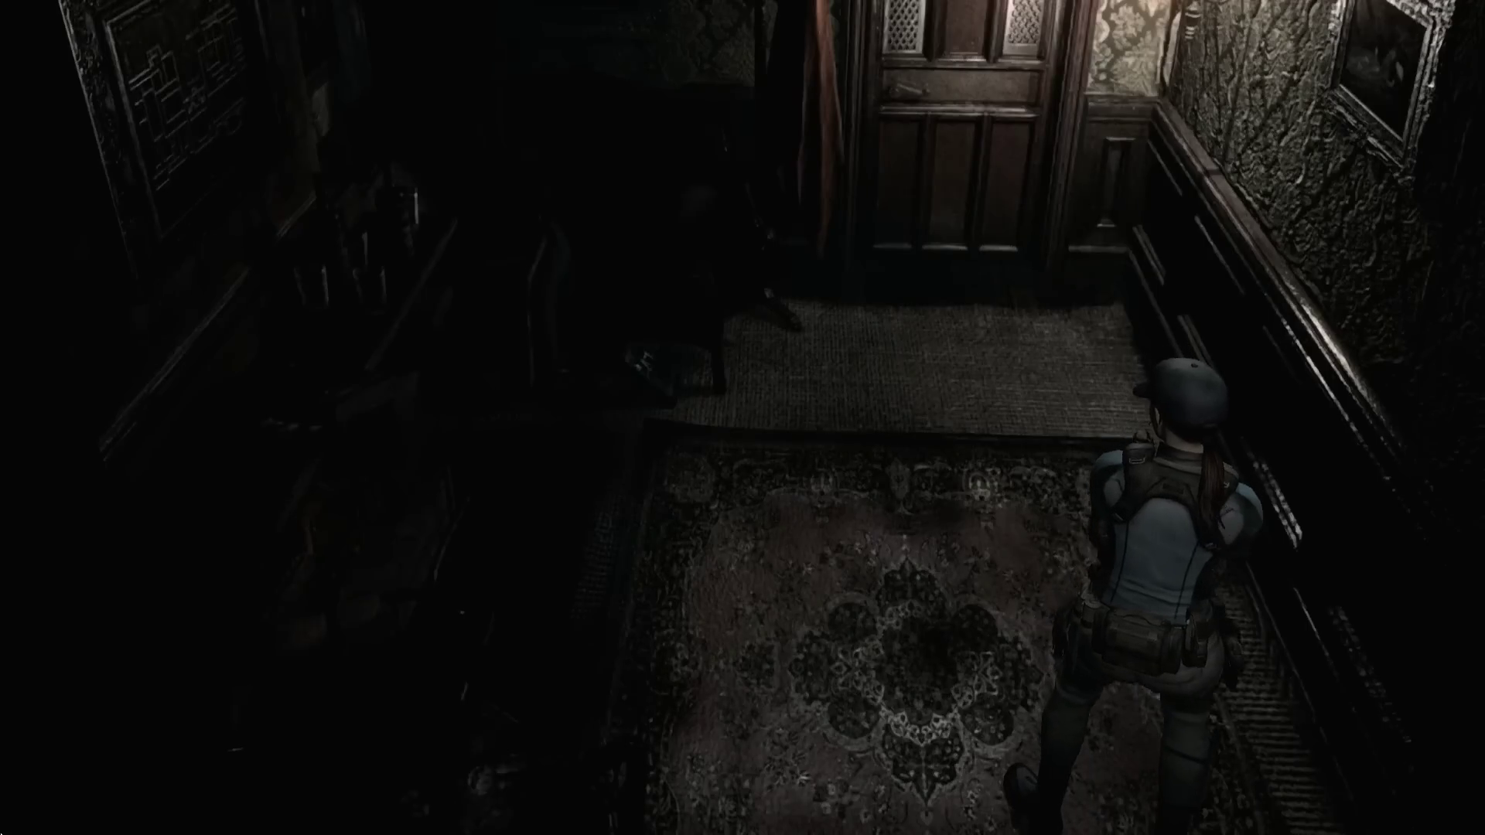
{"action": "key", "text": "Up"}
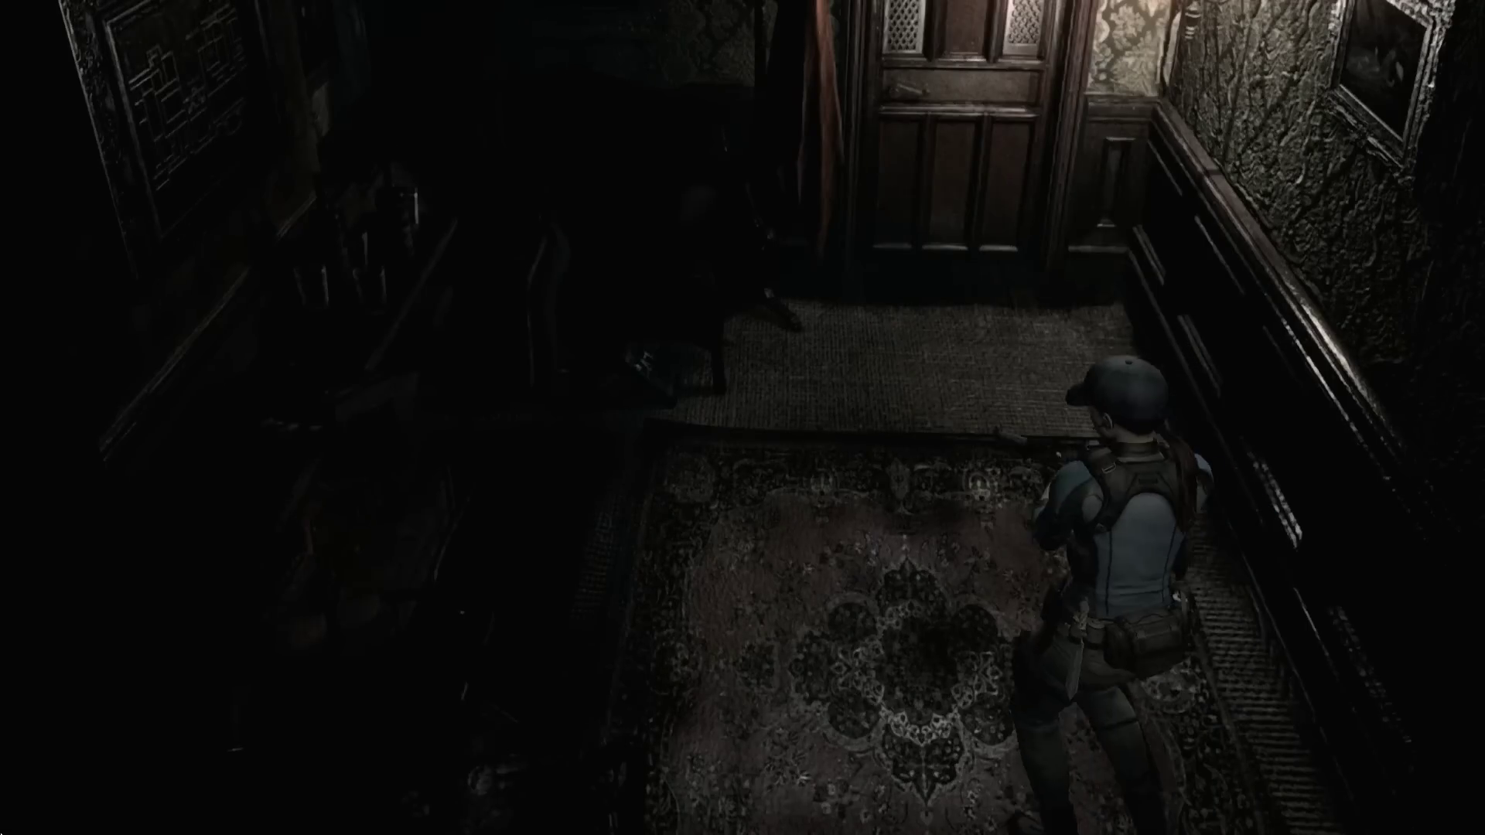
{"action": "key", "text": "Up"}
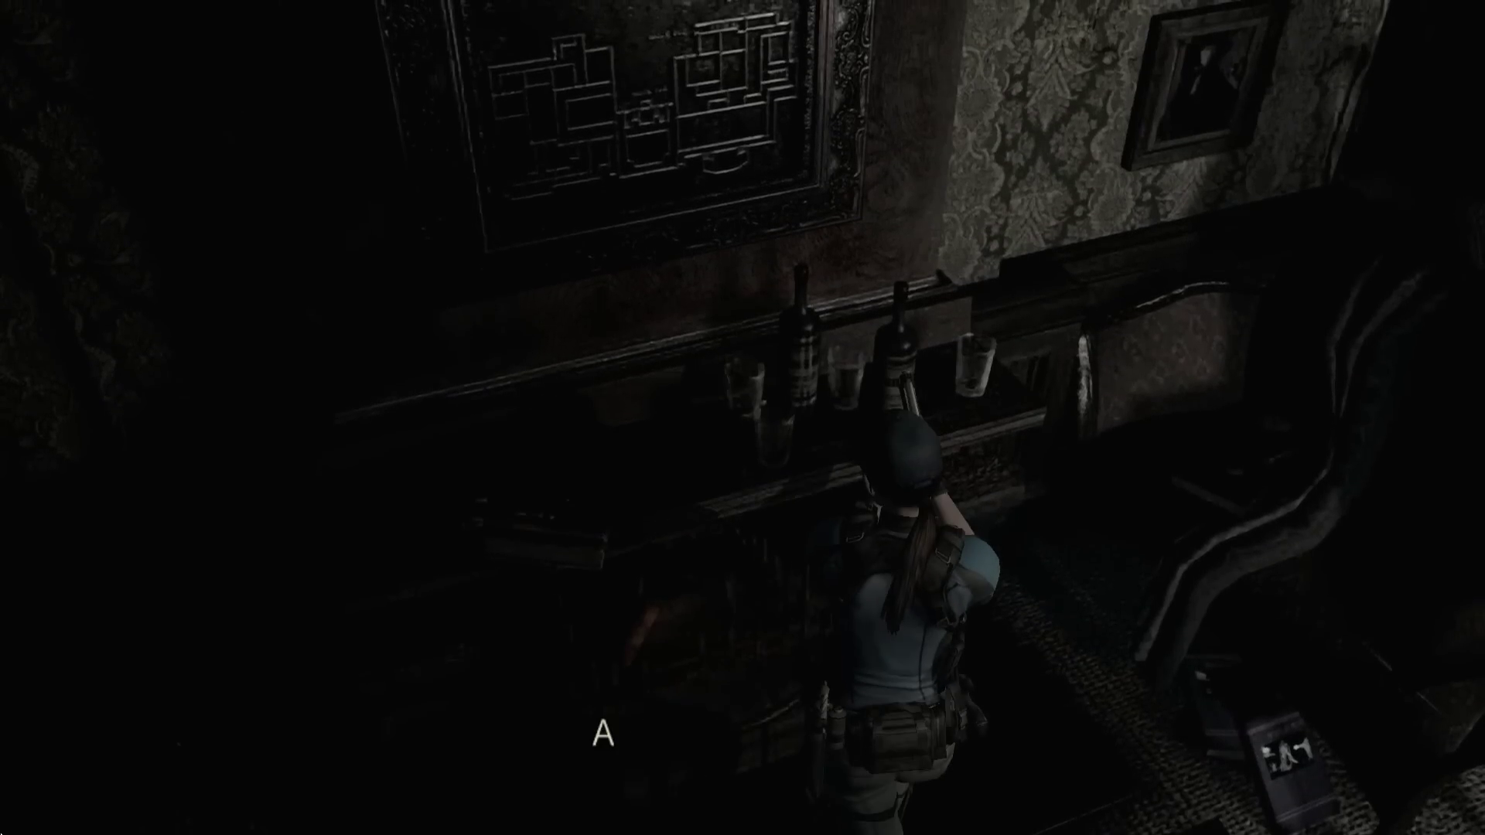
{"action": "key", "text": "Return"}
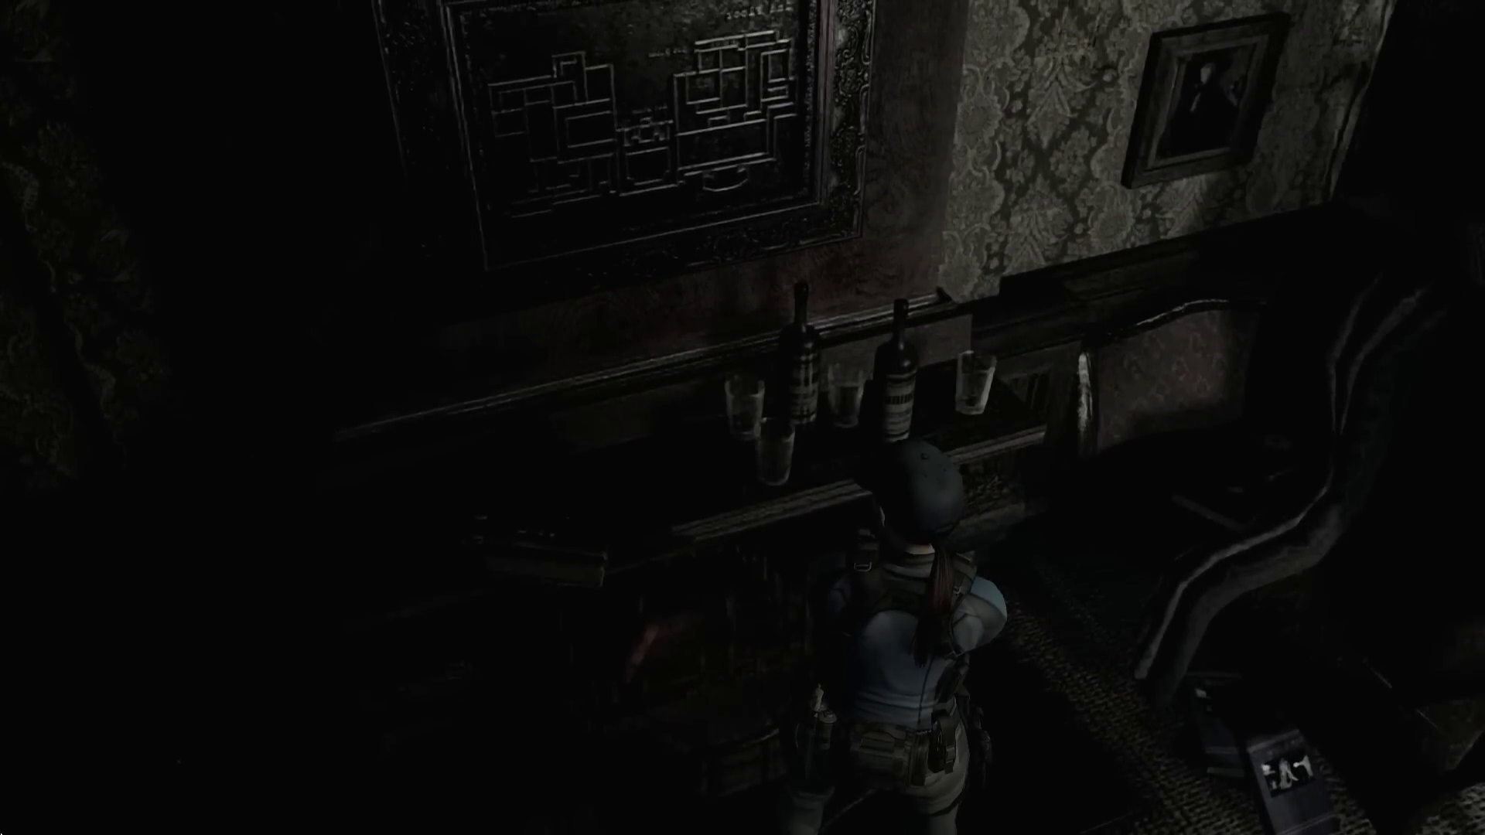
{"action": "key", "text": "Up"}
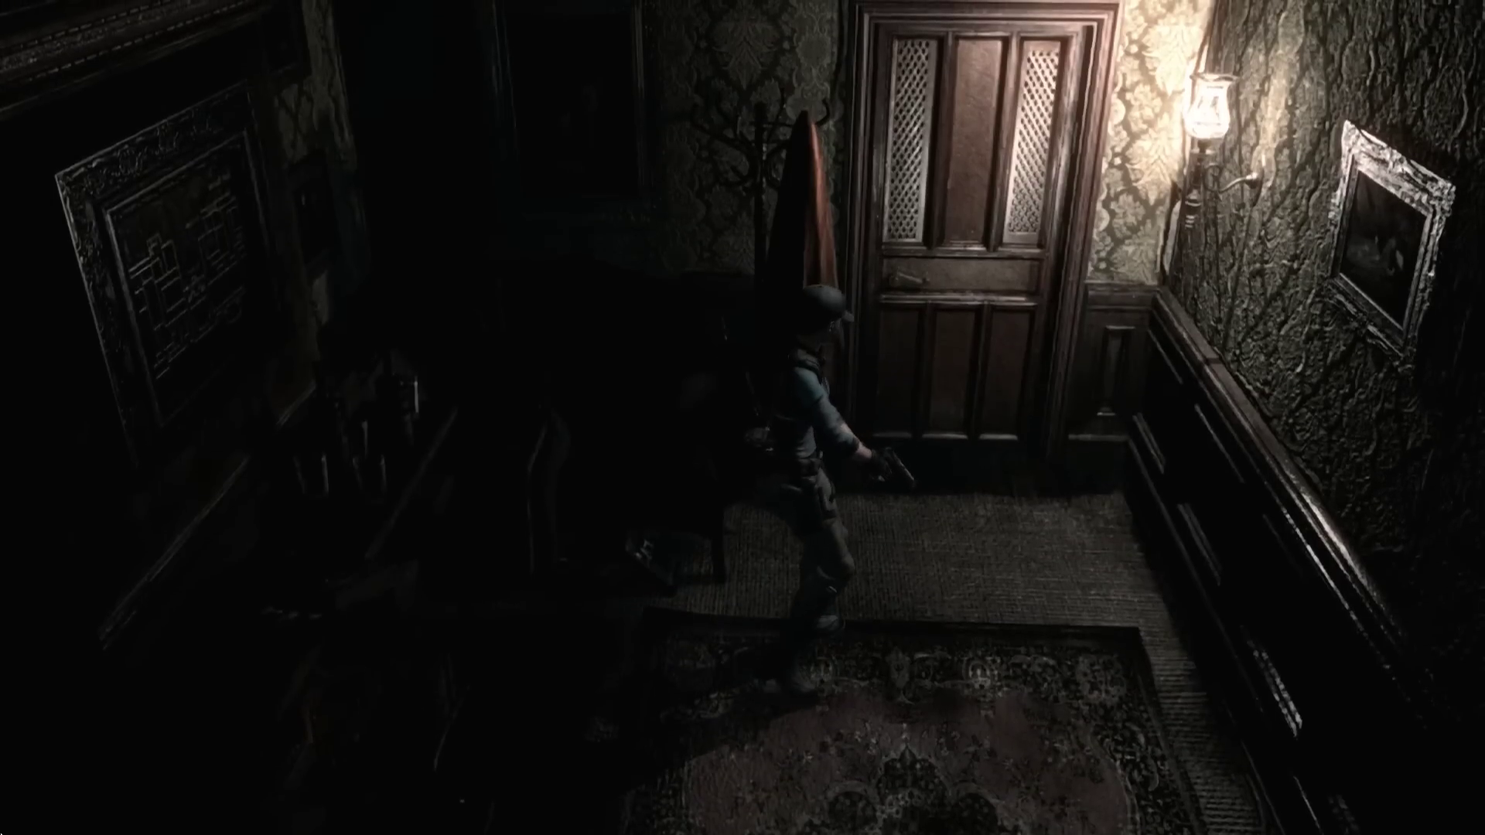
{"action": "key", "text": "Return"}
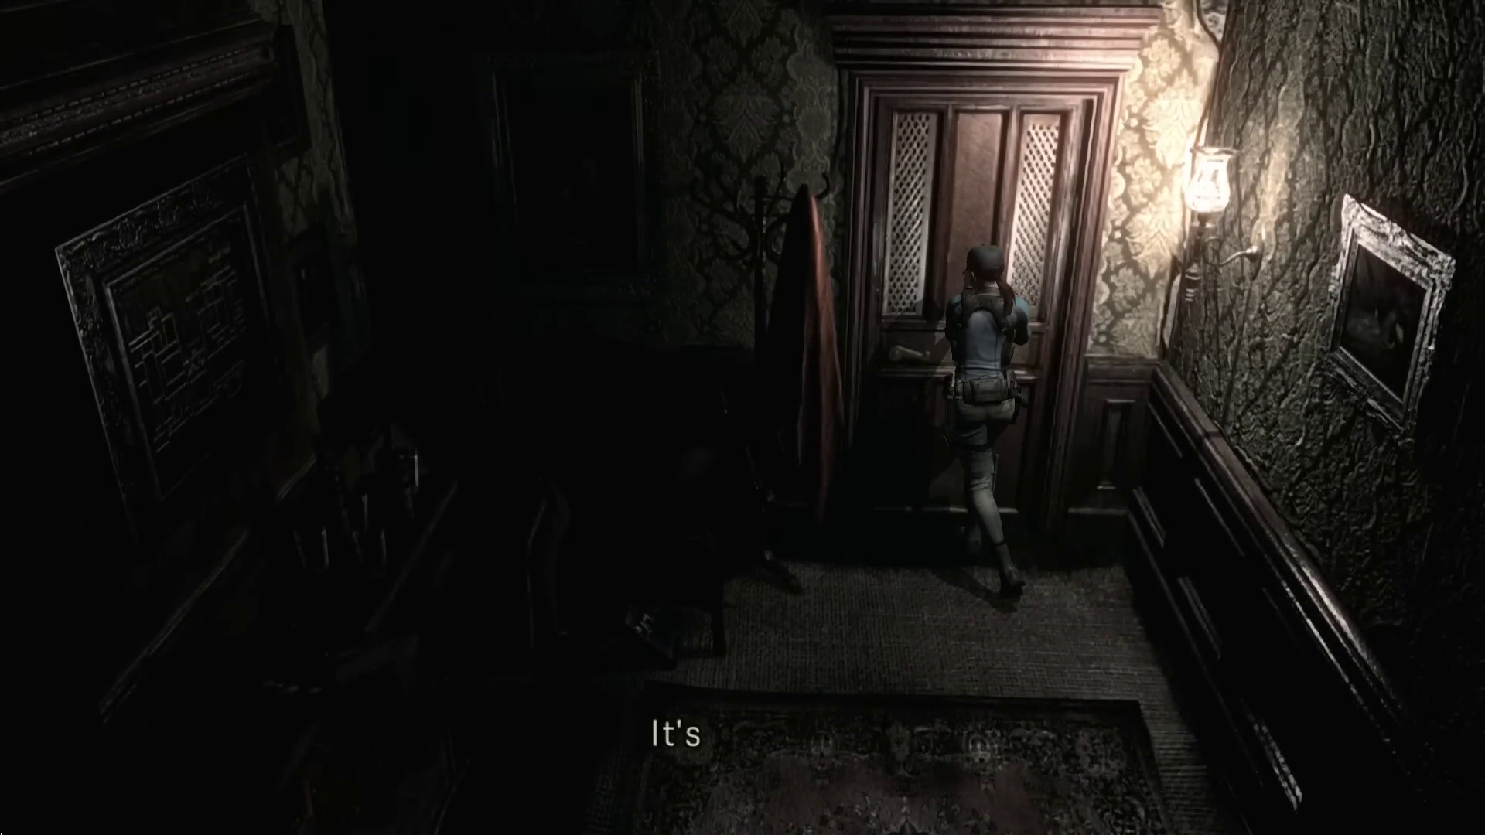
{"action": "key", "text": "Return"}
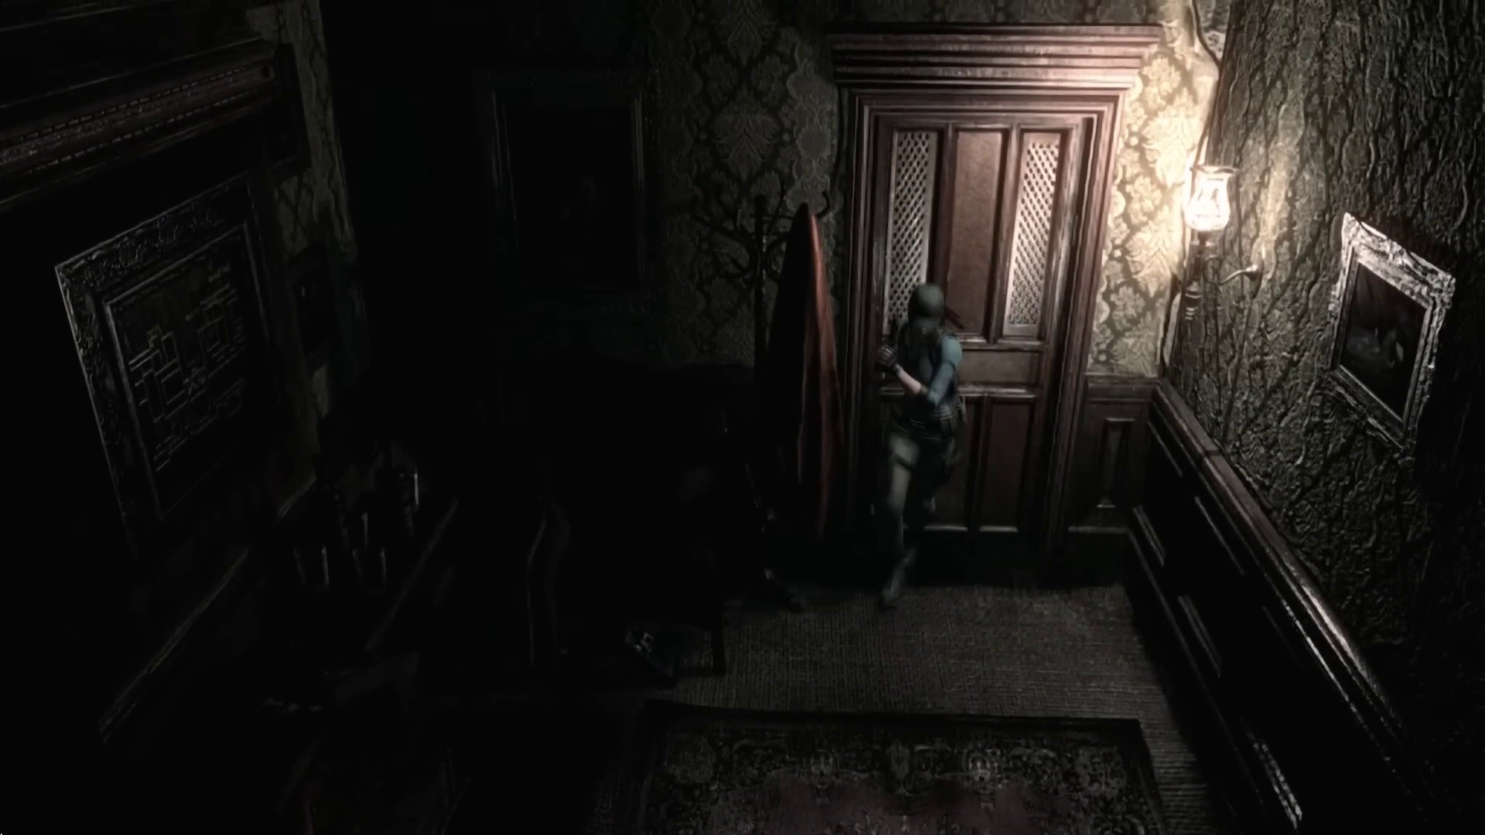
Return to the potted herbs and examine the green herb plant
{"action": "key", "text": "Down"}
{"action": "key", "text": "Down"}
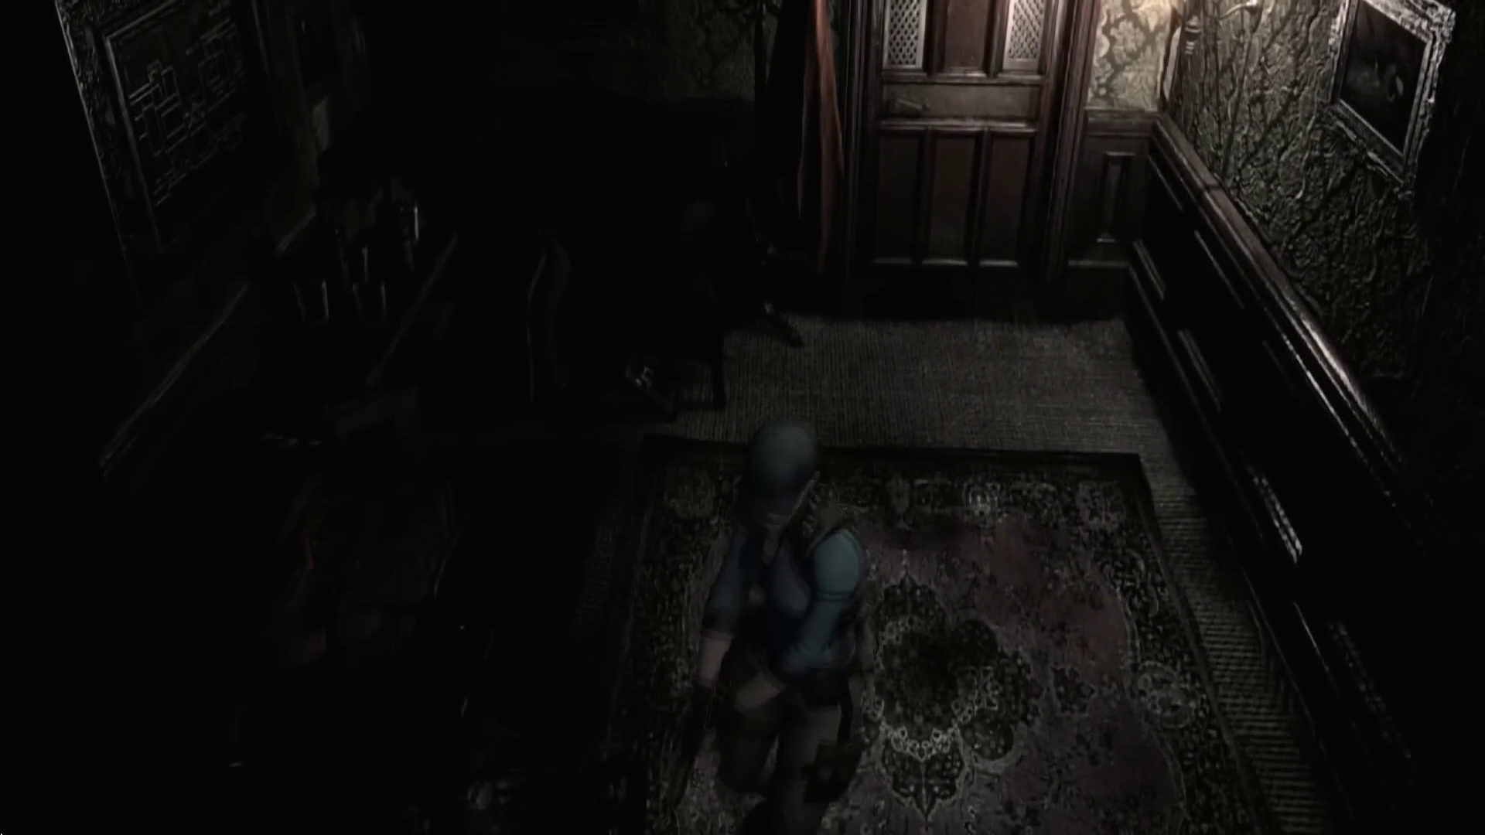
{"action": "key", "text": "Left"}
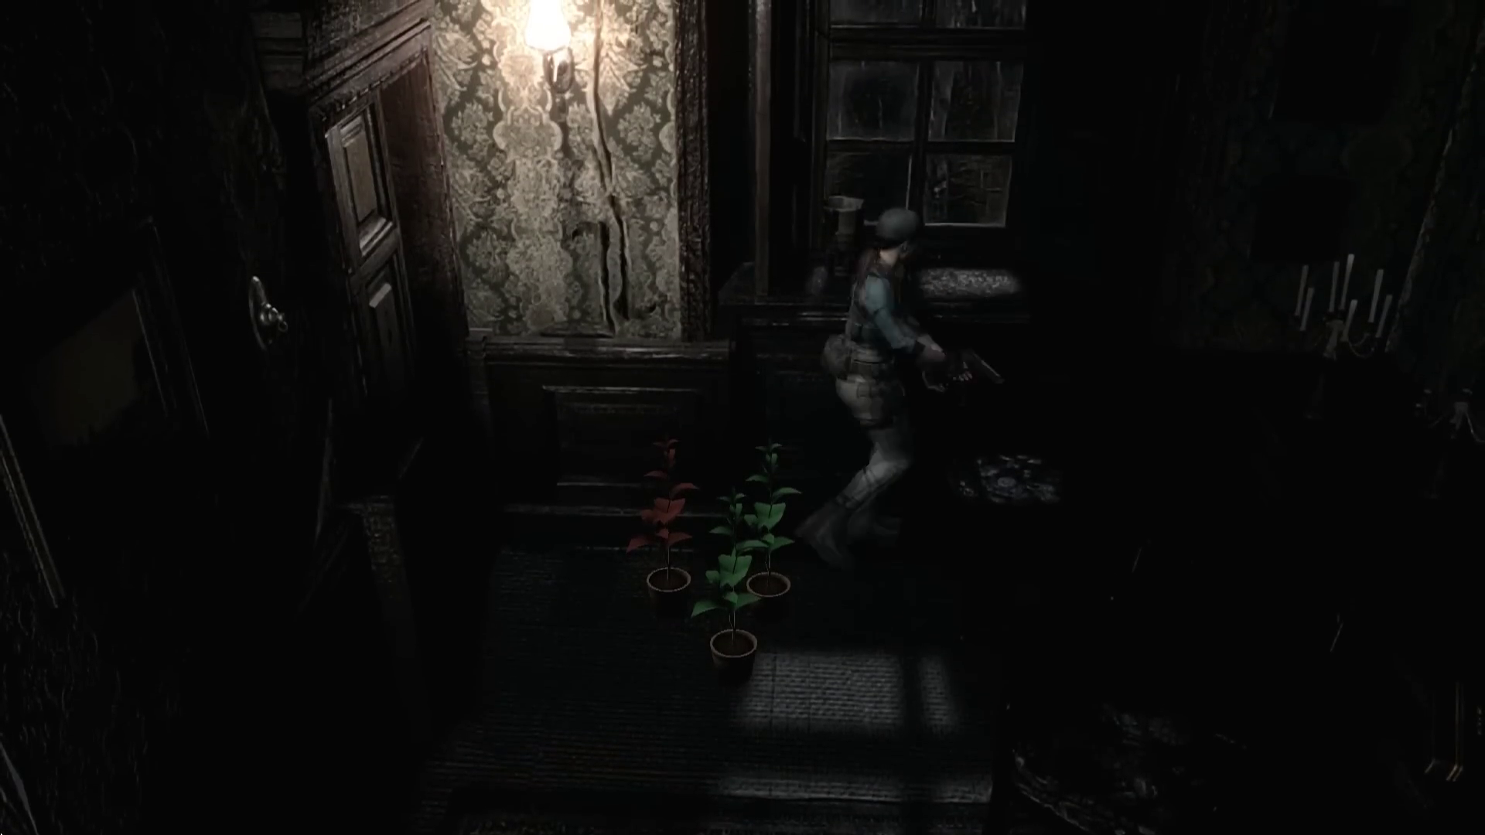
{"action": "key", "text": "ctrl"}
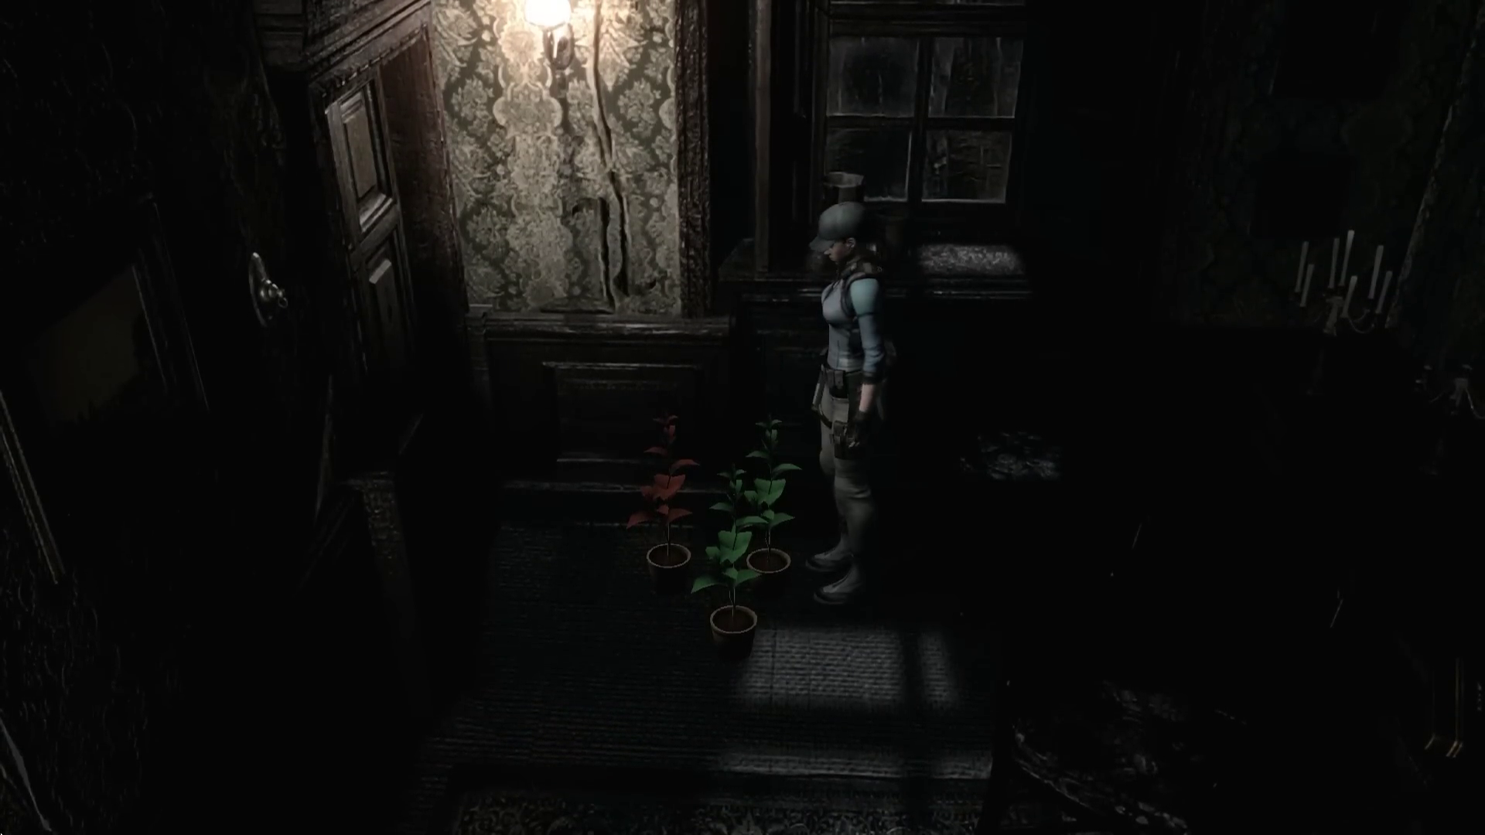
{"action": "key", "text": "Return"}
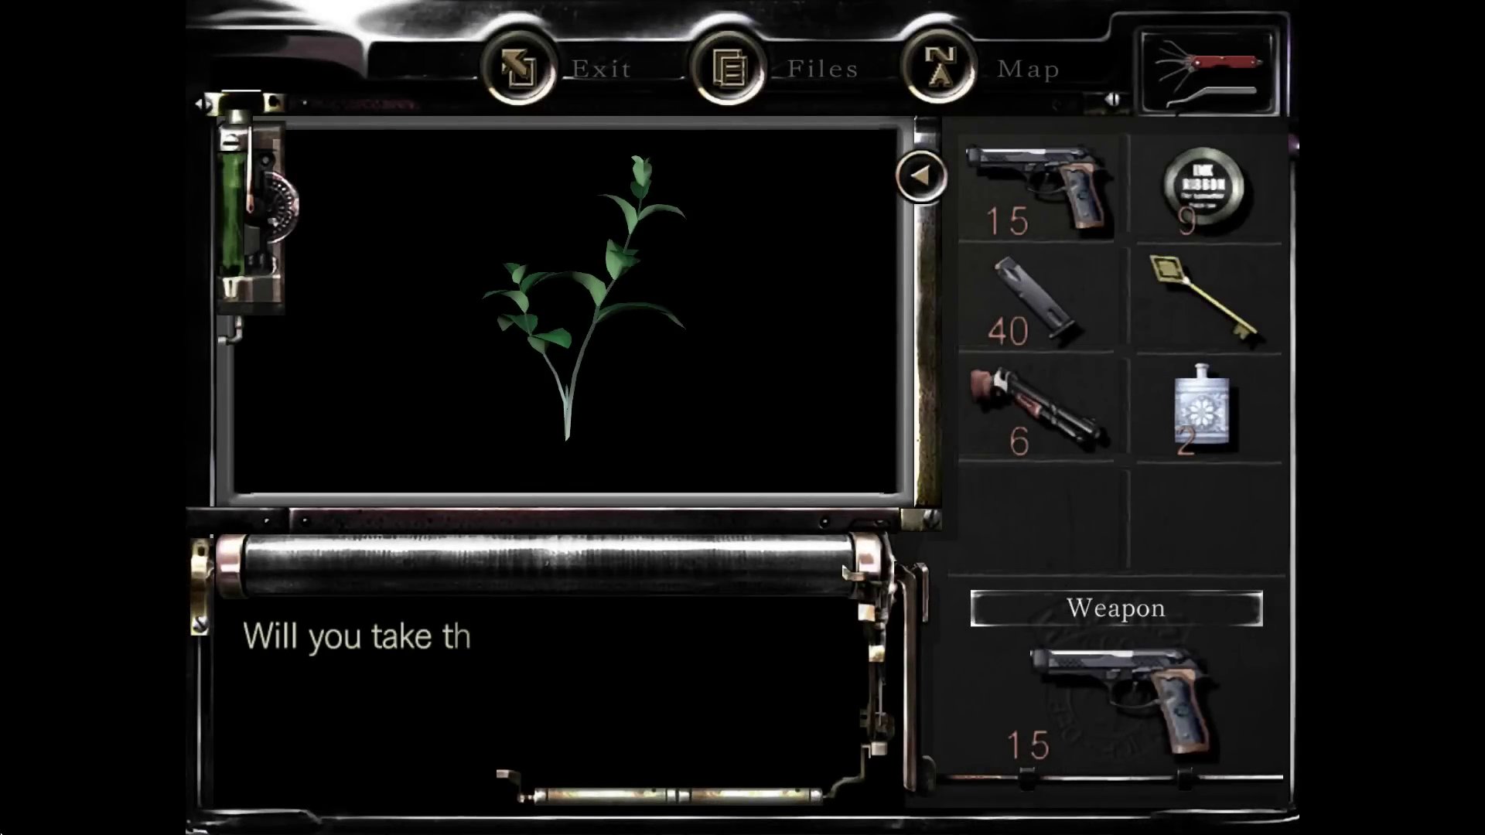
Take the Green Herb and the Red Herb from the pots
{"action": "key", "text": "Return"}
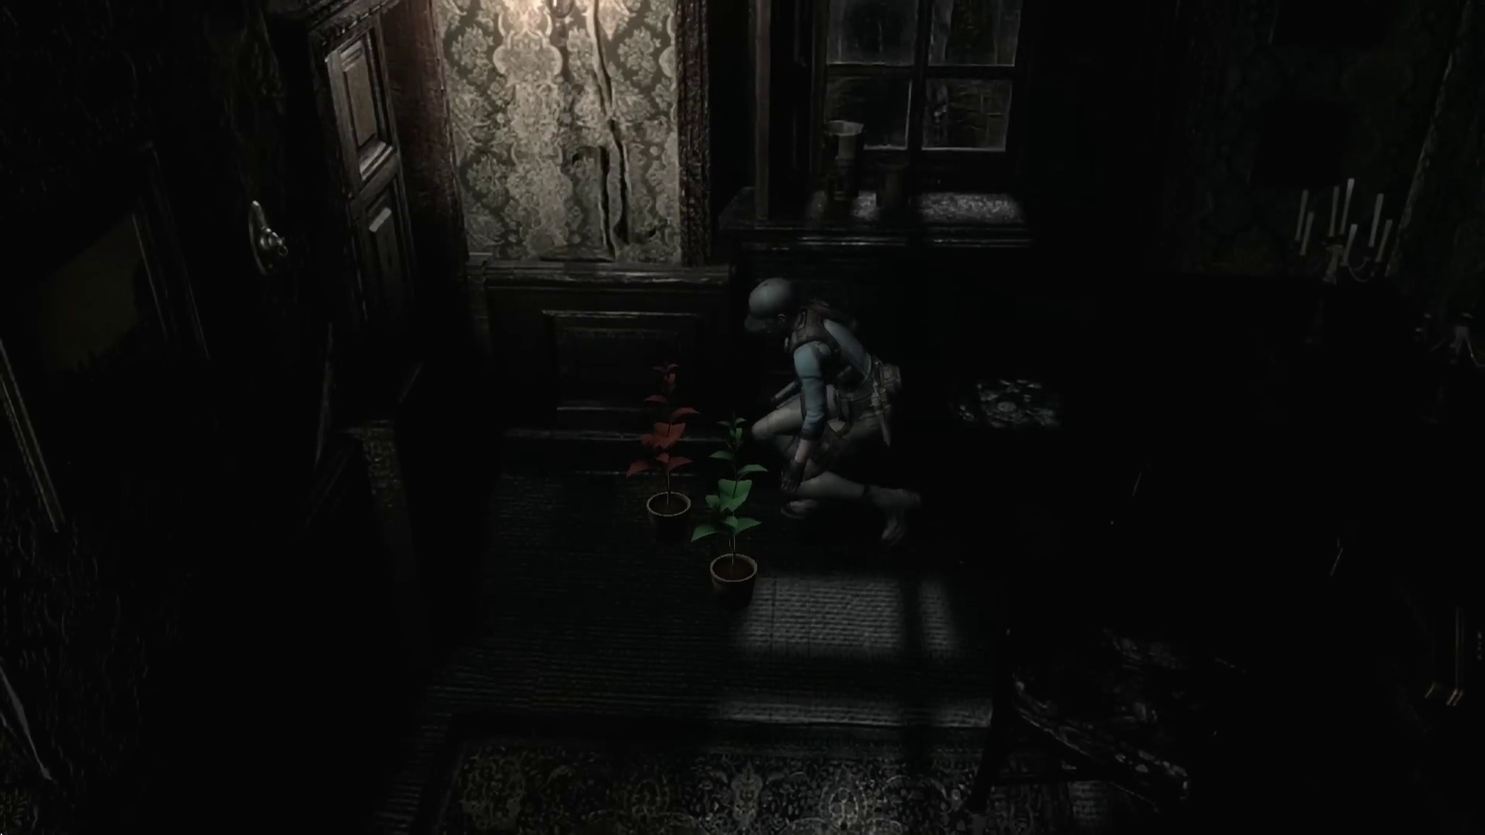
{"action": "key", "text": "Return"}
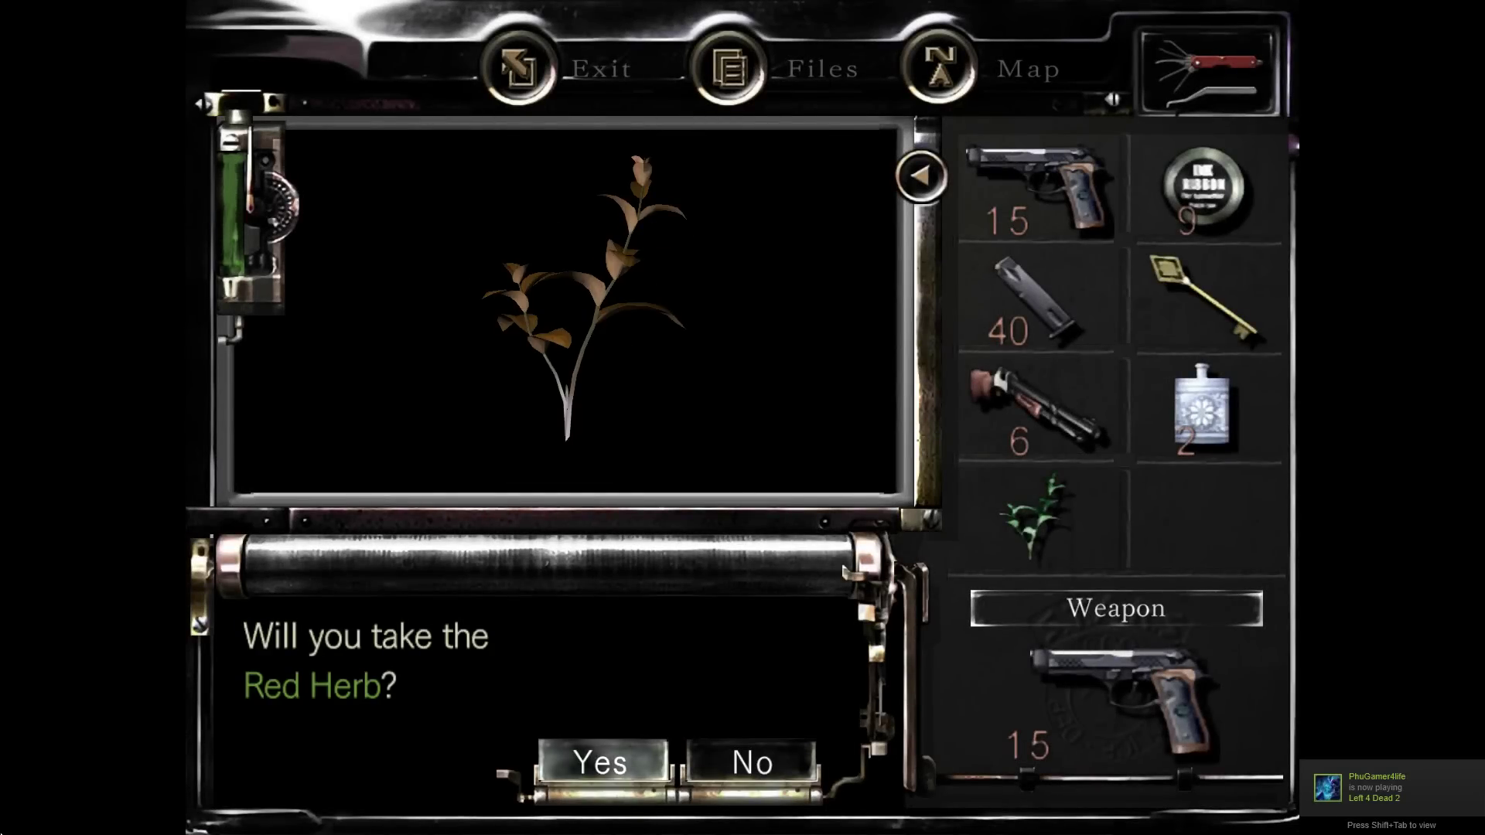
{"action": "key", "text": "Return"}
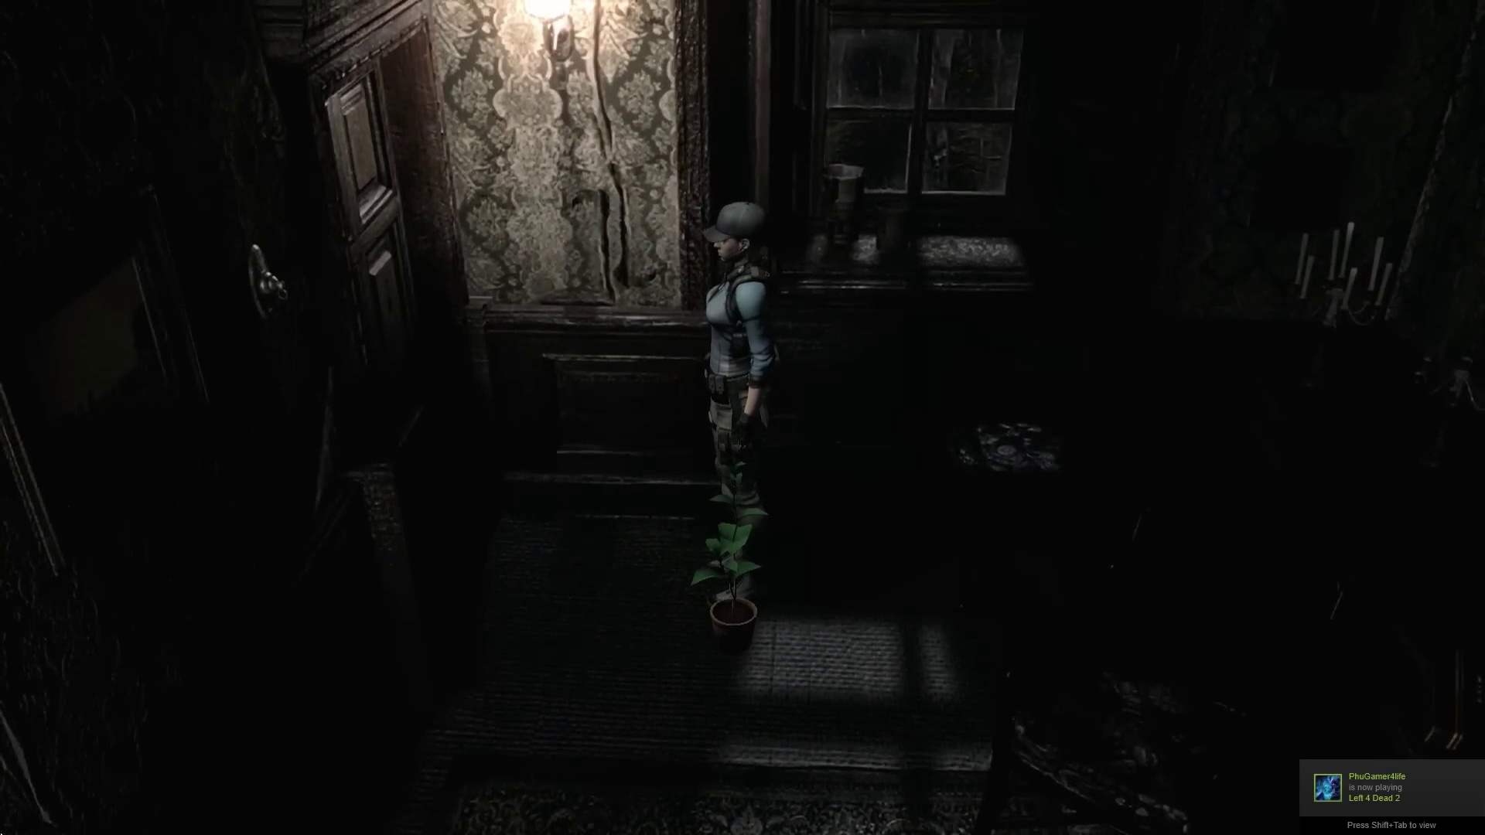
Combine the Green Herb with the Red Herb into Mixed Herbs in the inventory
{"action": "key", "text": "Tab"}
{"action": "key", "text": "Return"}
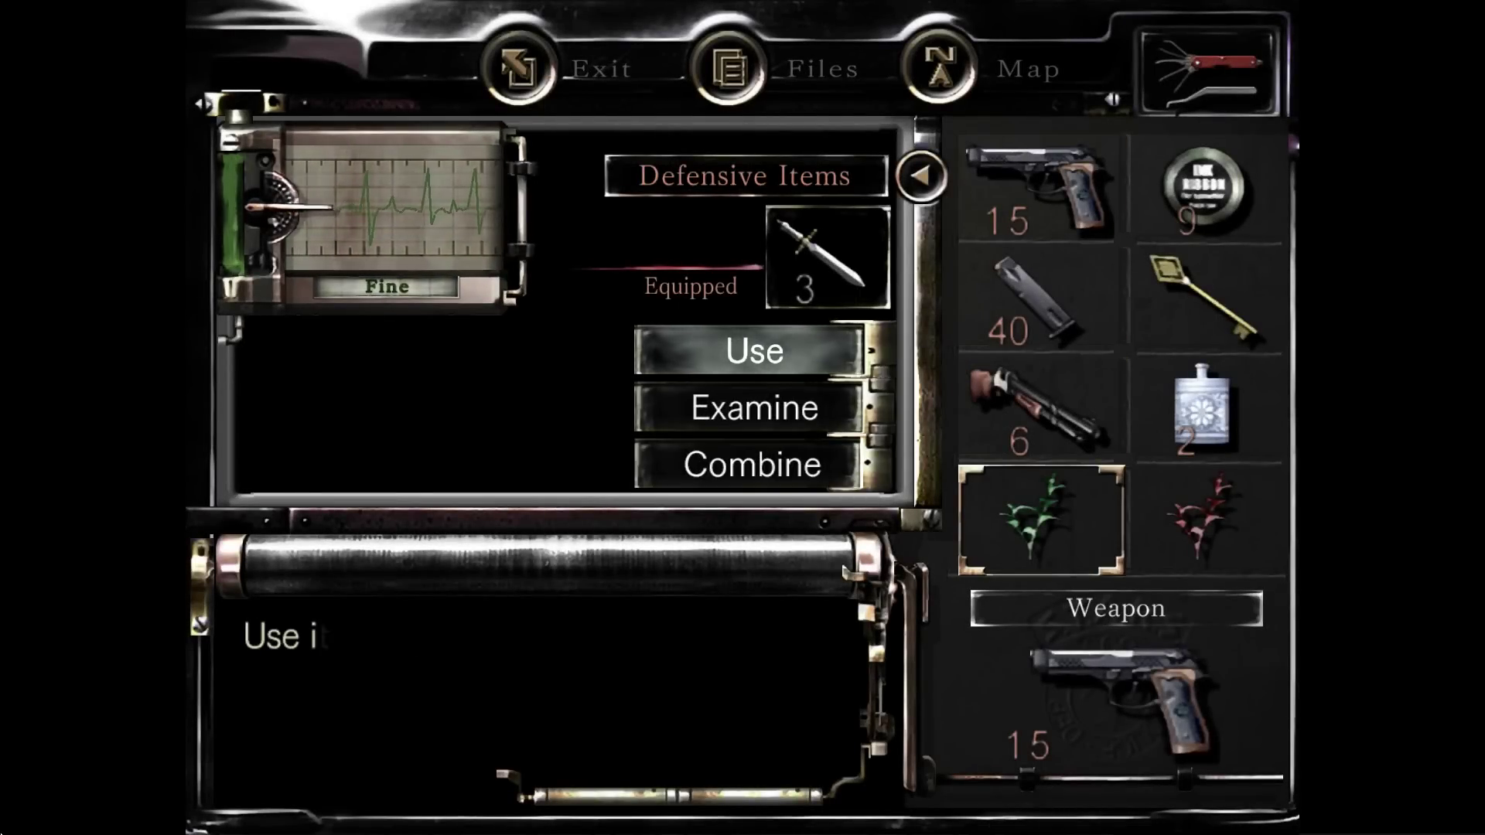
{"action": "key", "text": "Down"}
{"action": "key", "text": "Down"}
{"action": "key", "text": "Return"}
{"action": "key", "text": "Right"}
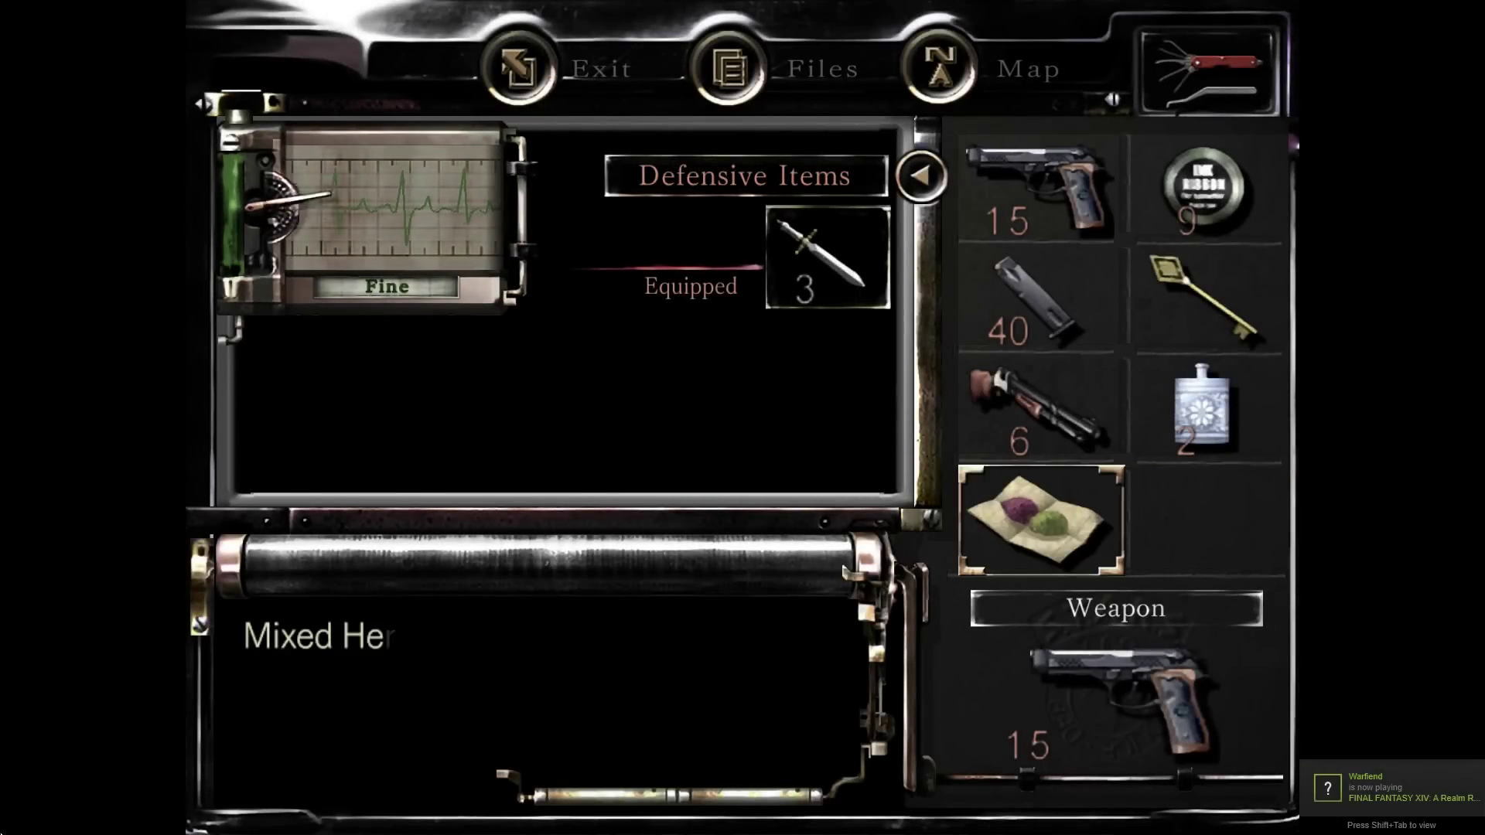
Examine the Mixed Herbs packet front and back, then read its description
{"action": "key", "text": "Down"}
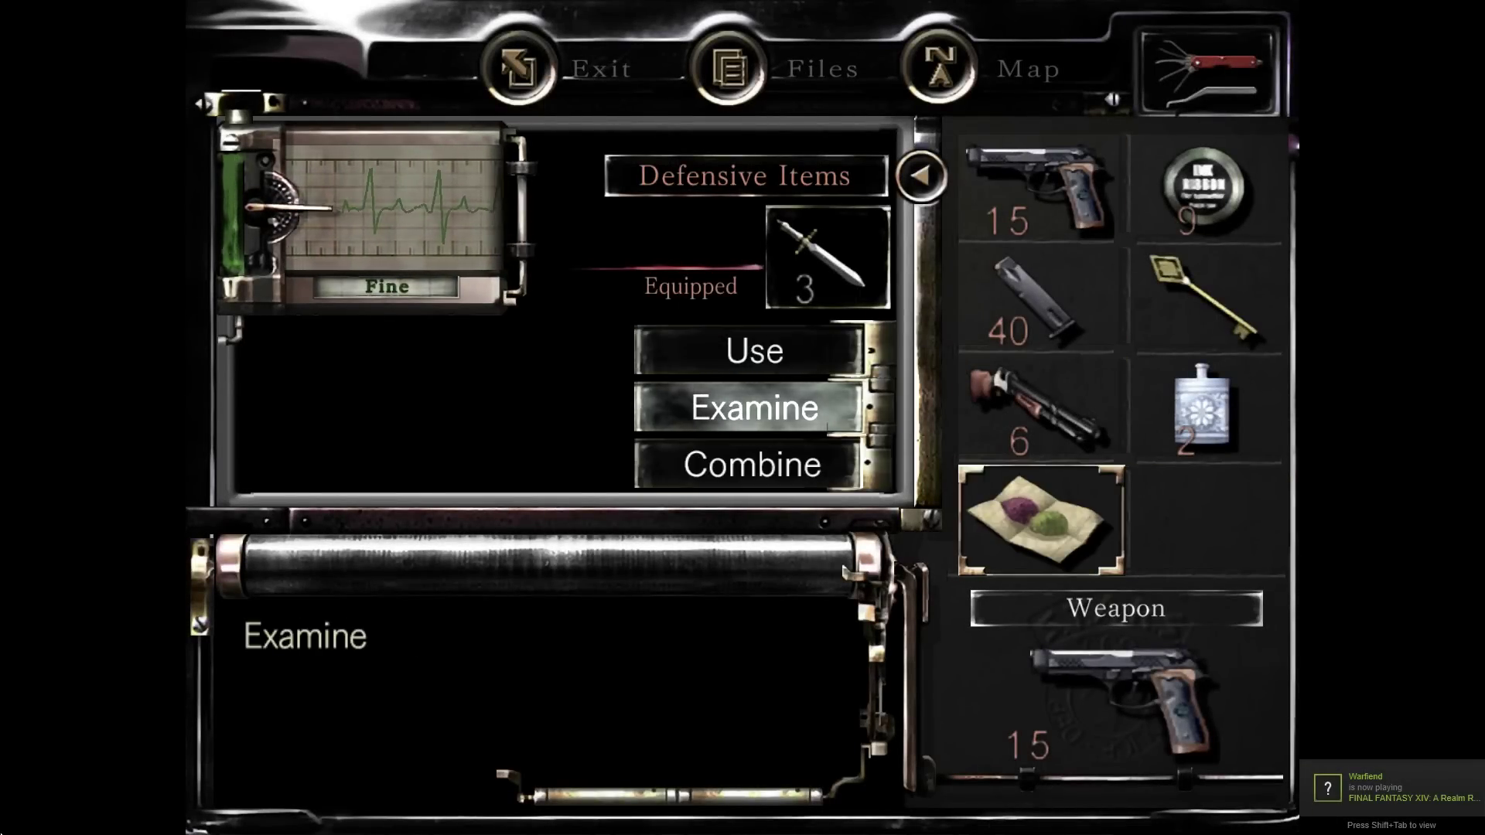
{"action": "key", "text": "Return"}
{"action": "key", "text": "Right"}
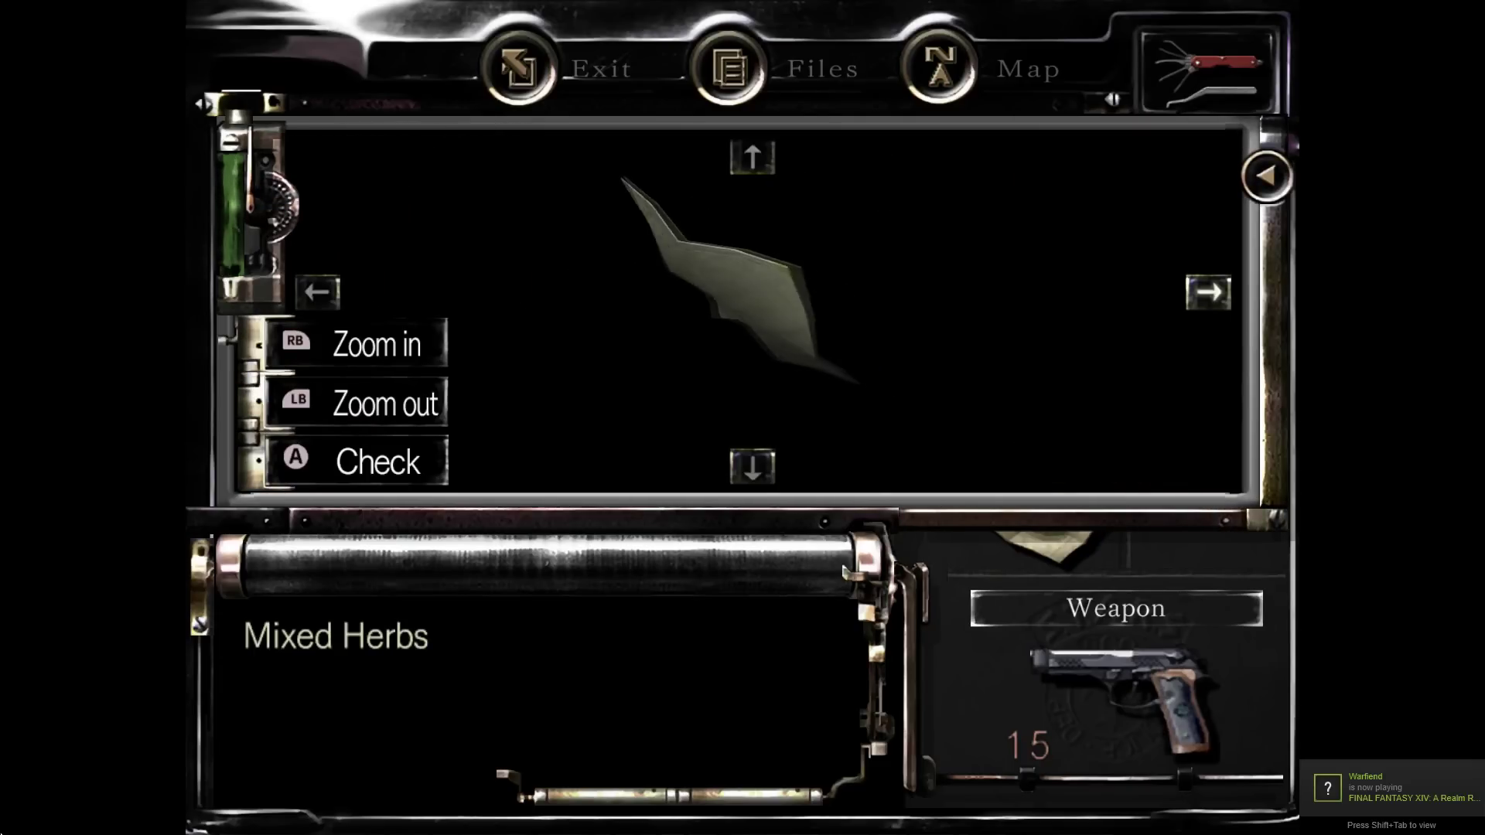
{"action": "key", "text": "Return"}
{"action": "key", "text": "Return"}
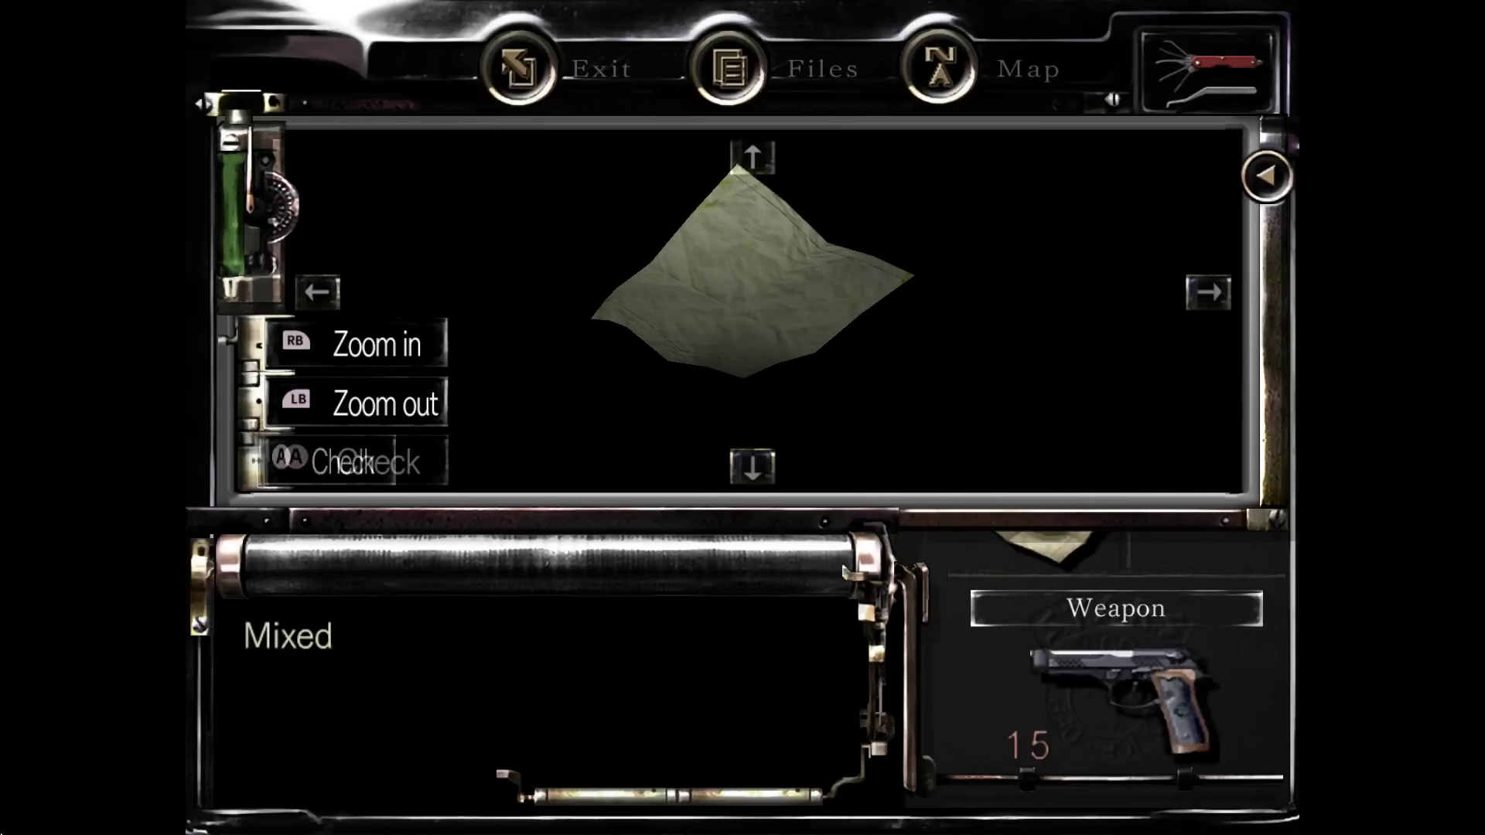
{"action": "key", "text": "Escape"}
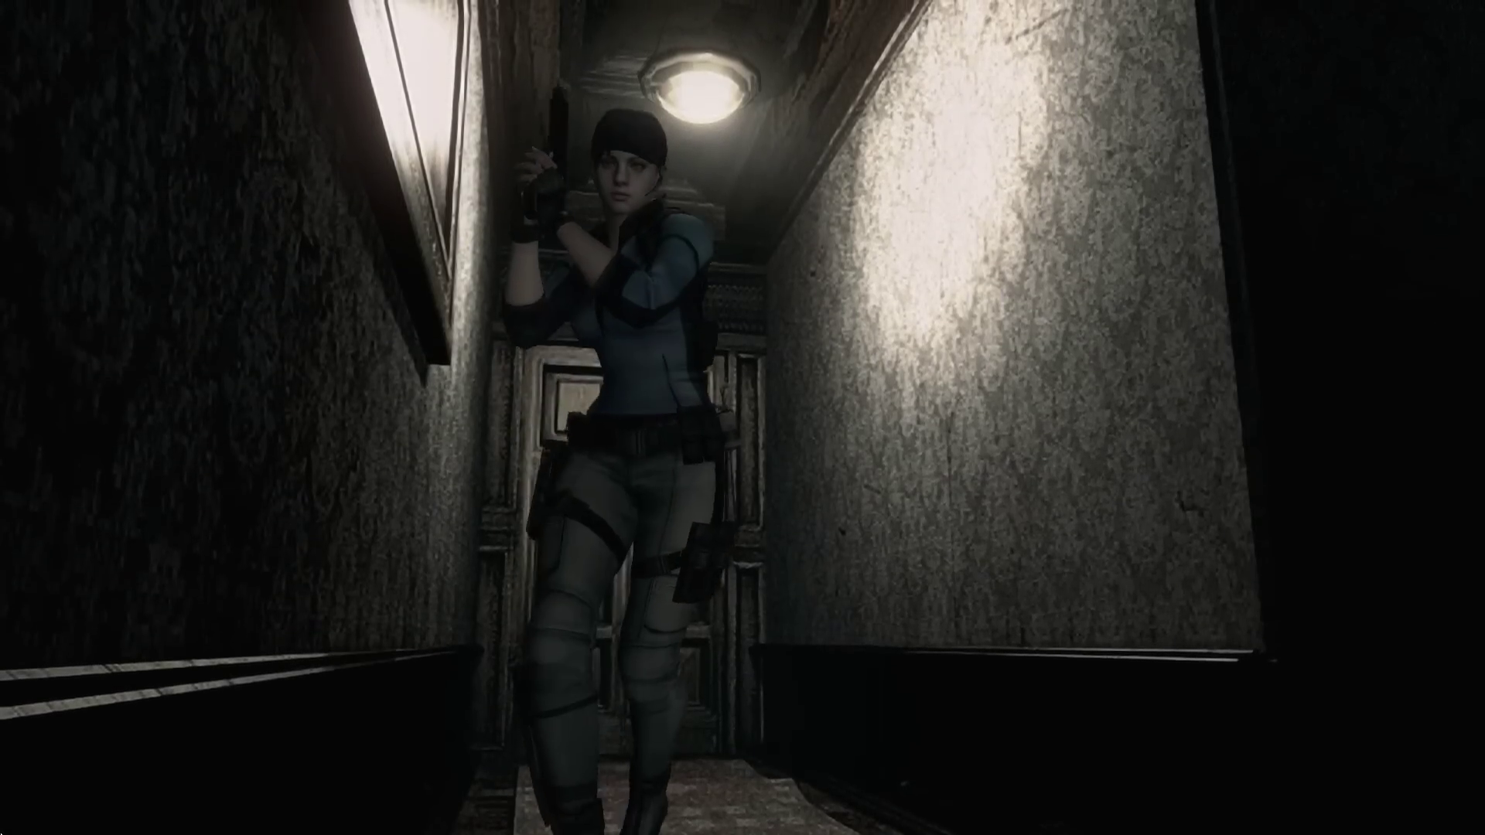
Walk past the staircase landing to the corridor table and inspect the wooden board
{"action": "key", "text": "Up"}
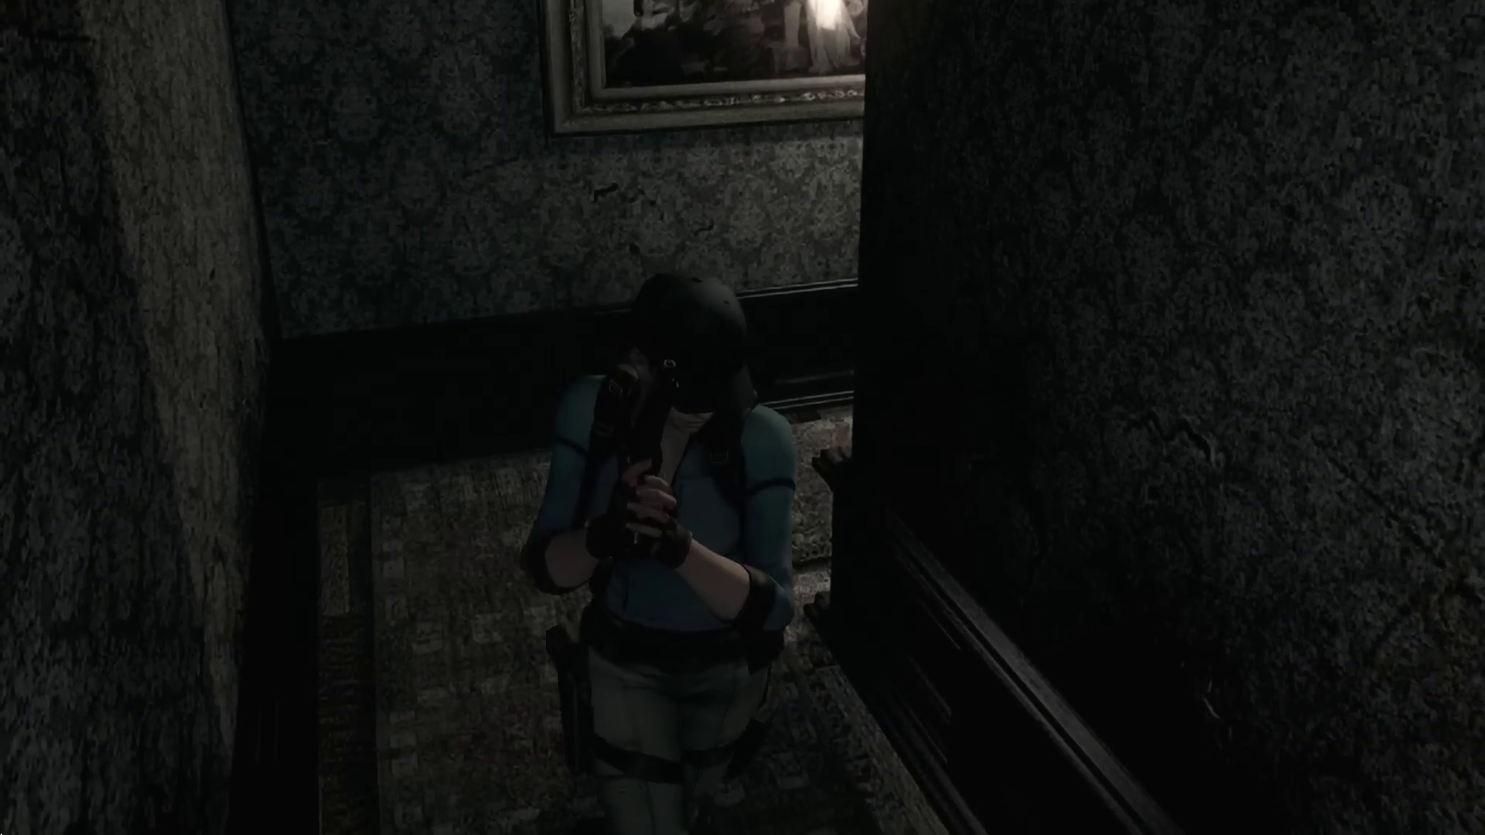
{"action": "key", "text": "Up"}
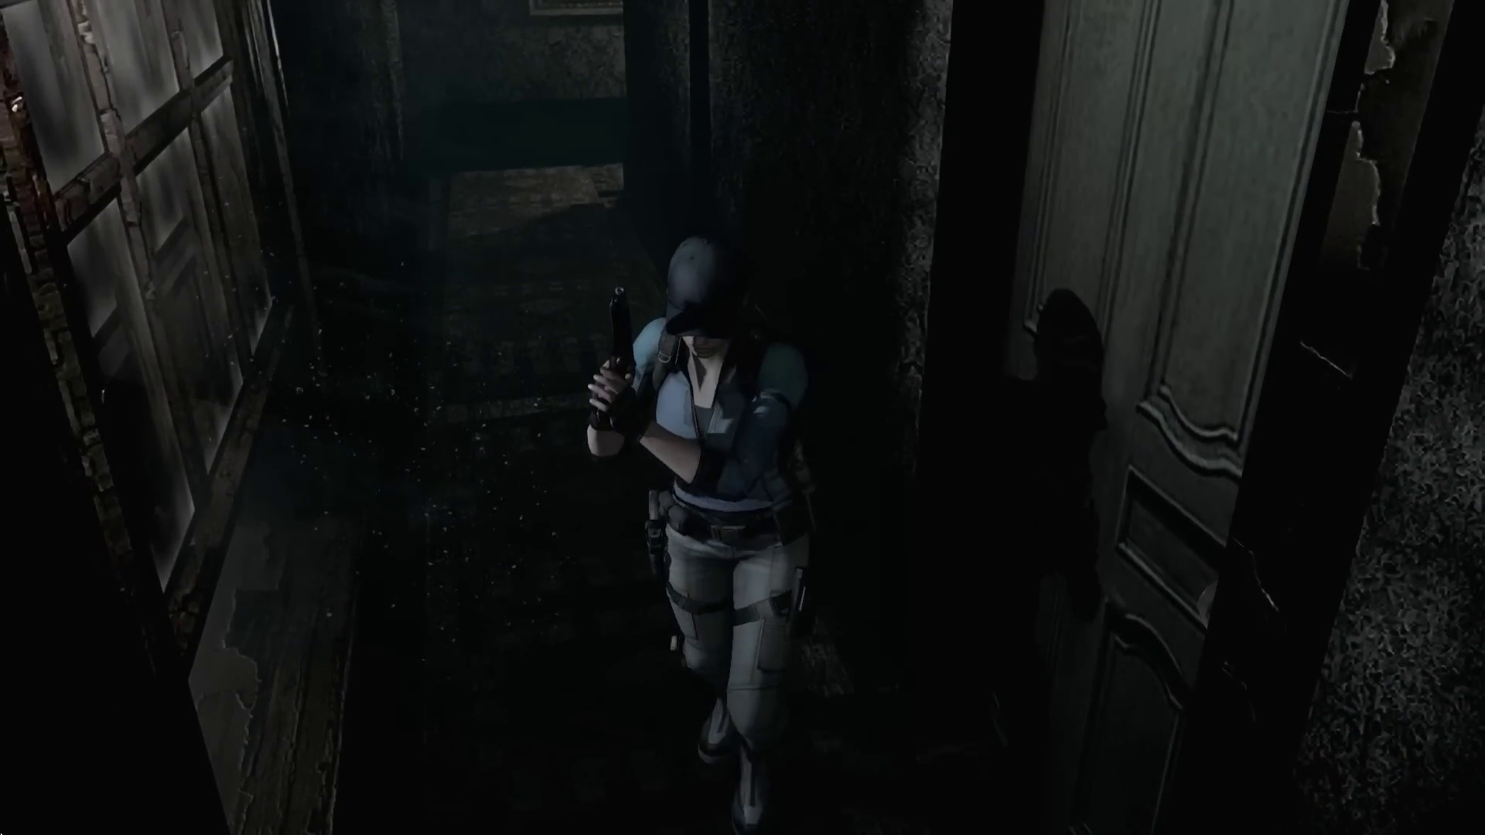
{"action": "key", "text": "Up"}
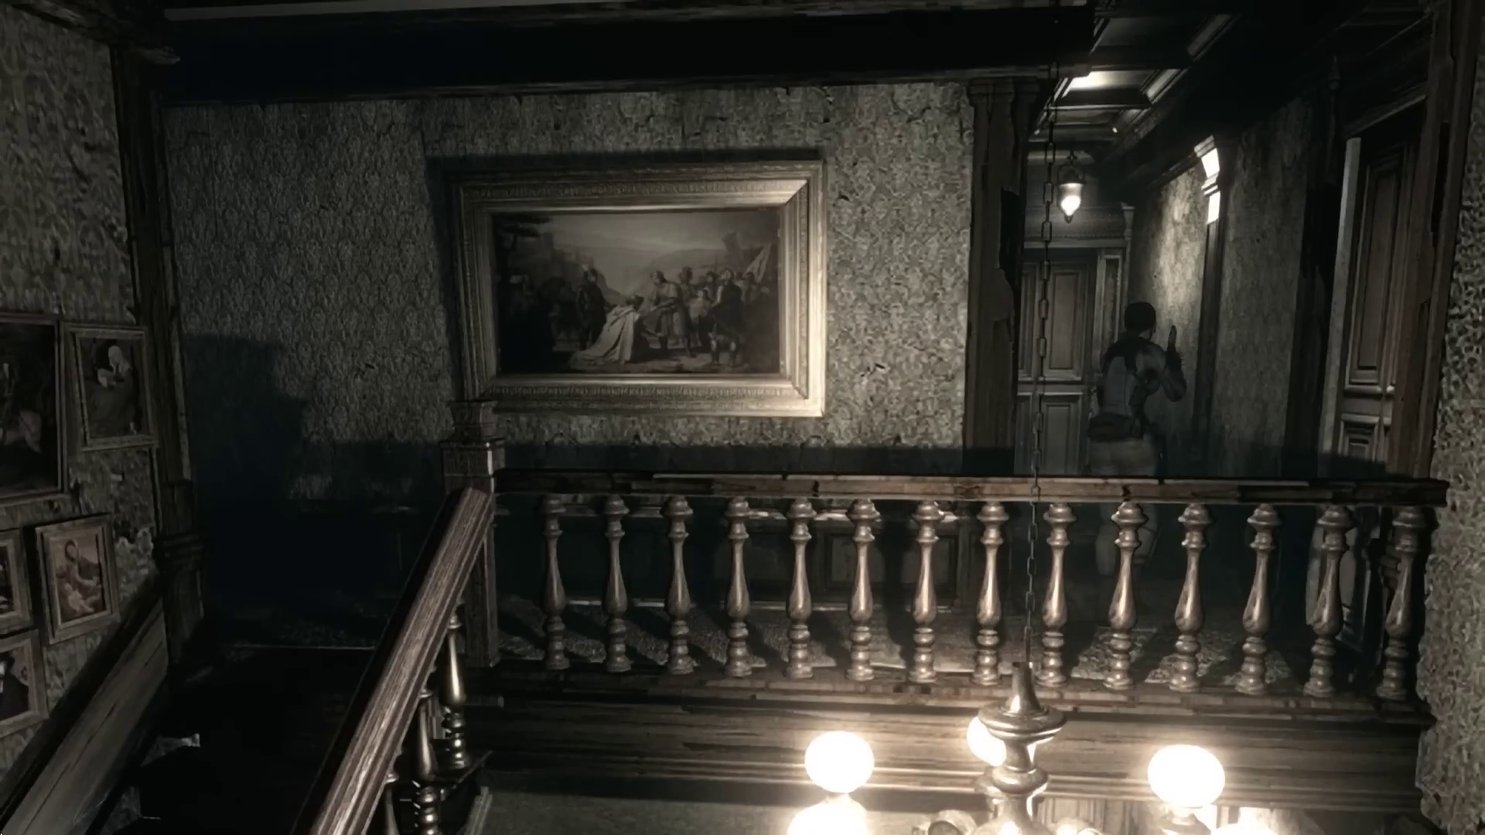
{"action": "key", "text": "Up"}
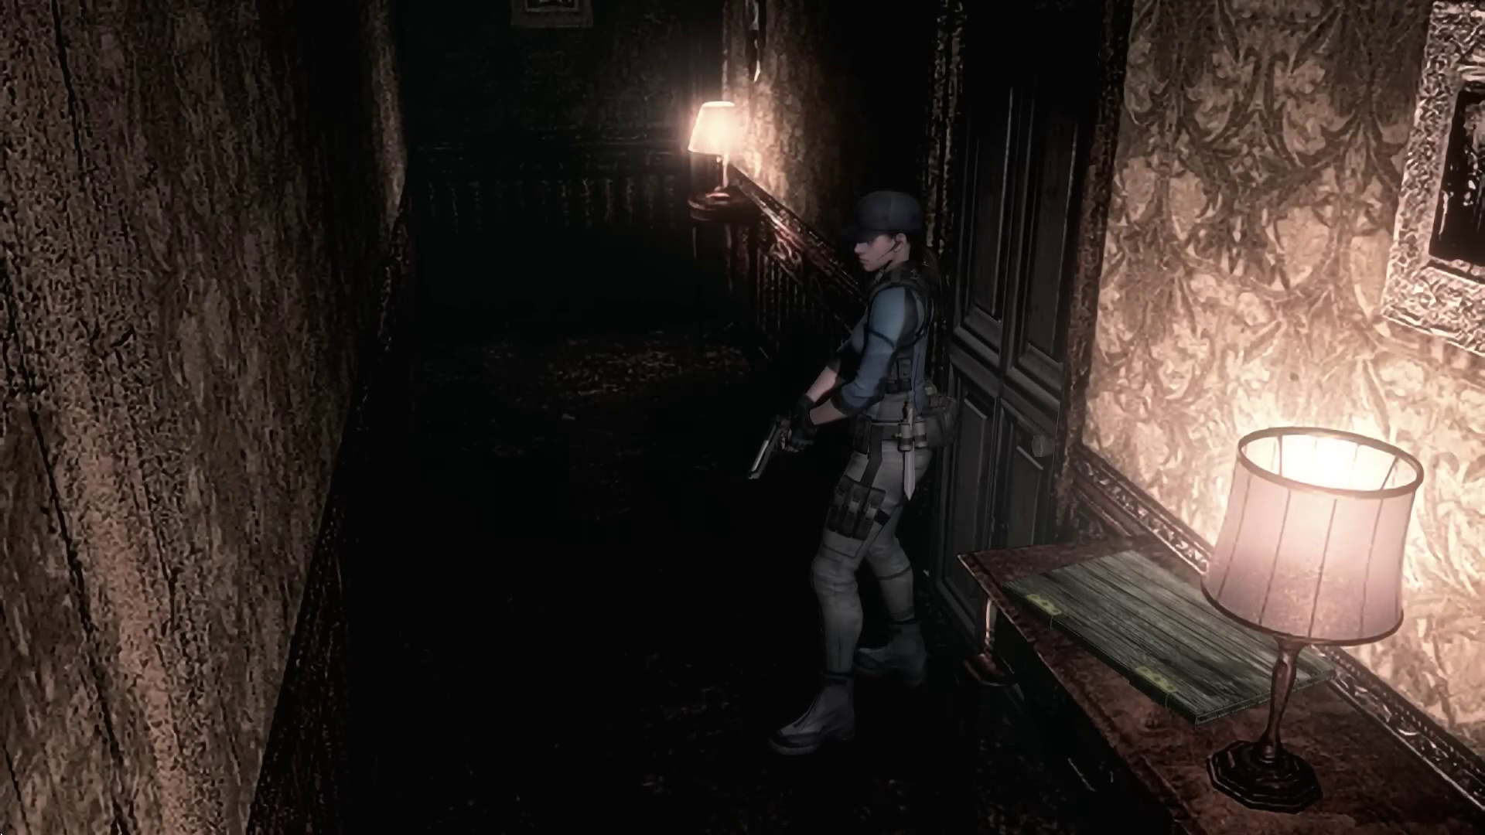
{"action": "key", "text": "space"}
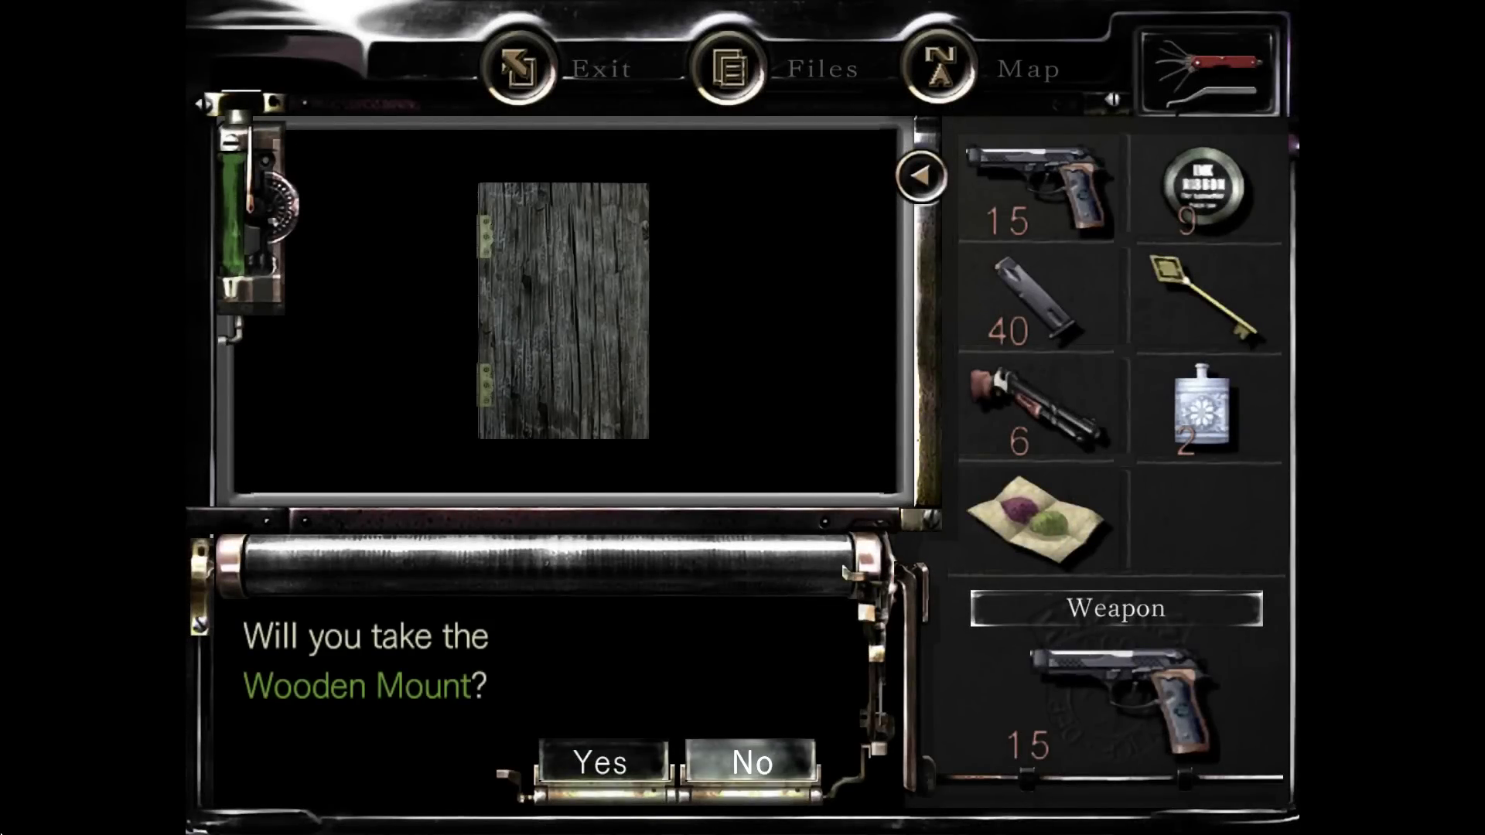
Decline the Wooden Mount, leaving it on the table
{"action": "key", "text": "Right"}
{"action": "key", "text": "space"}
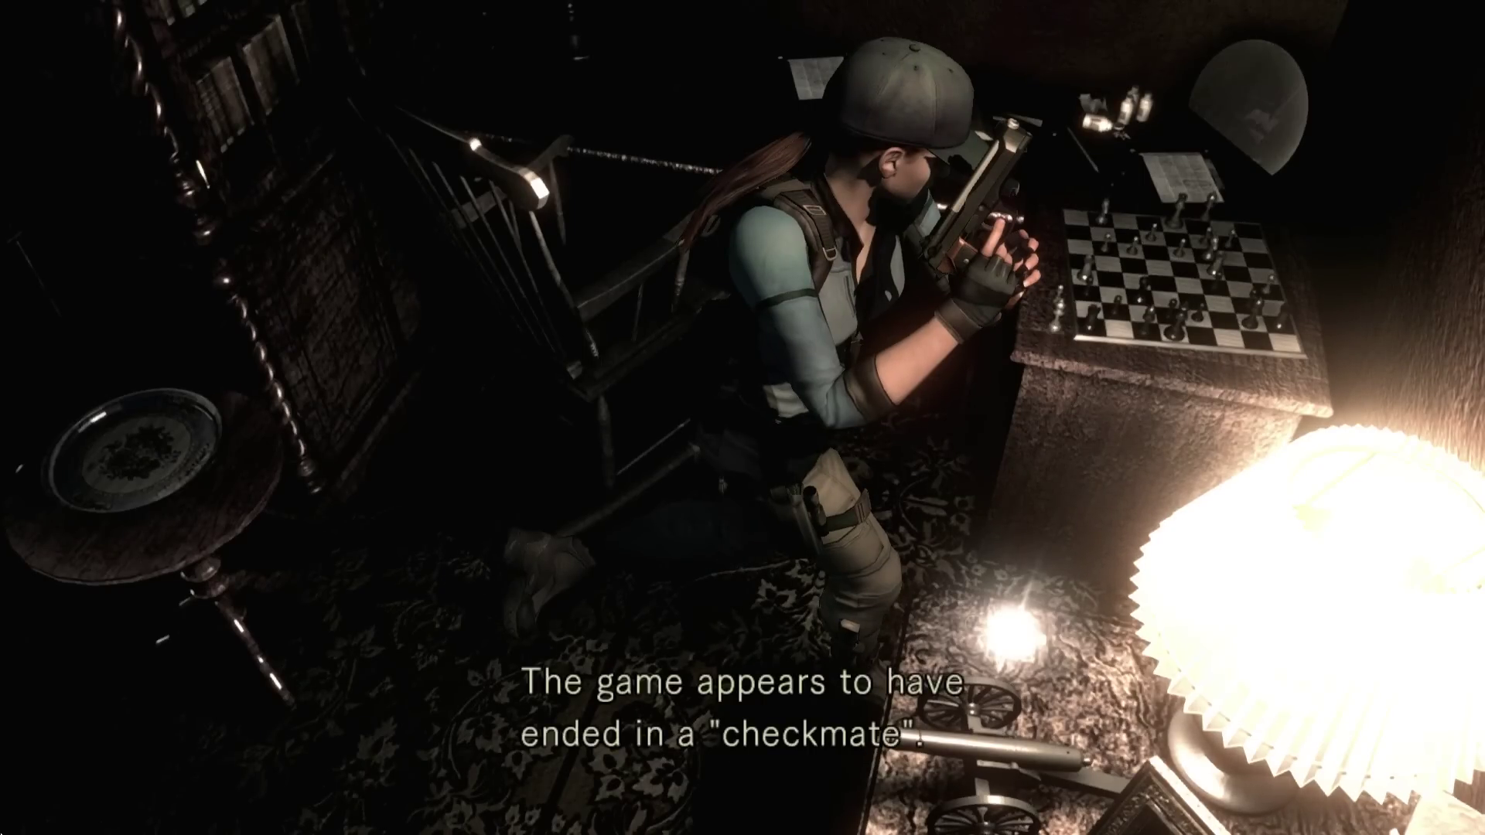
Dismiss the checkmate message, then start reading the botany journal on the desk
{"action": "key", "text": "Return"}
{"action": "key", "text": "Tab"}
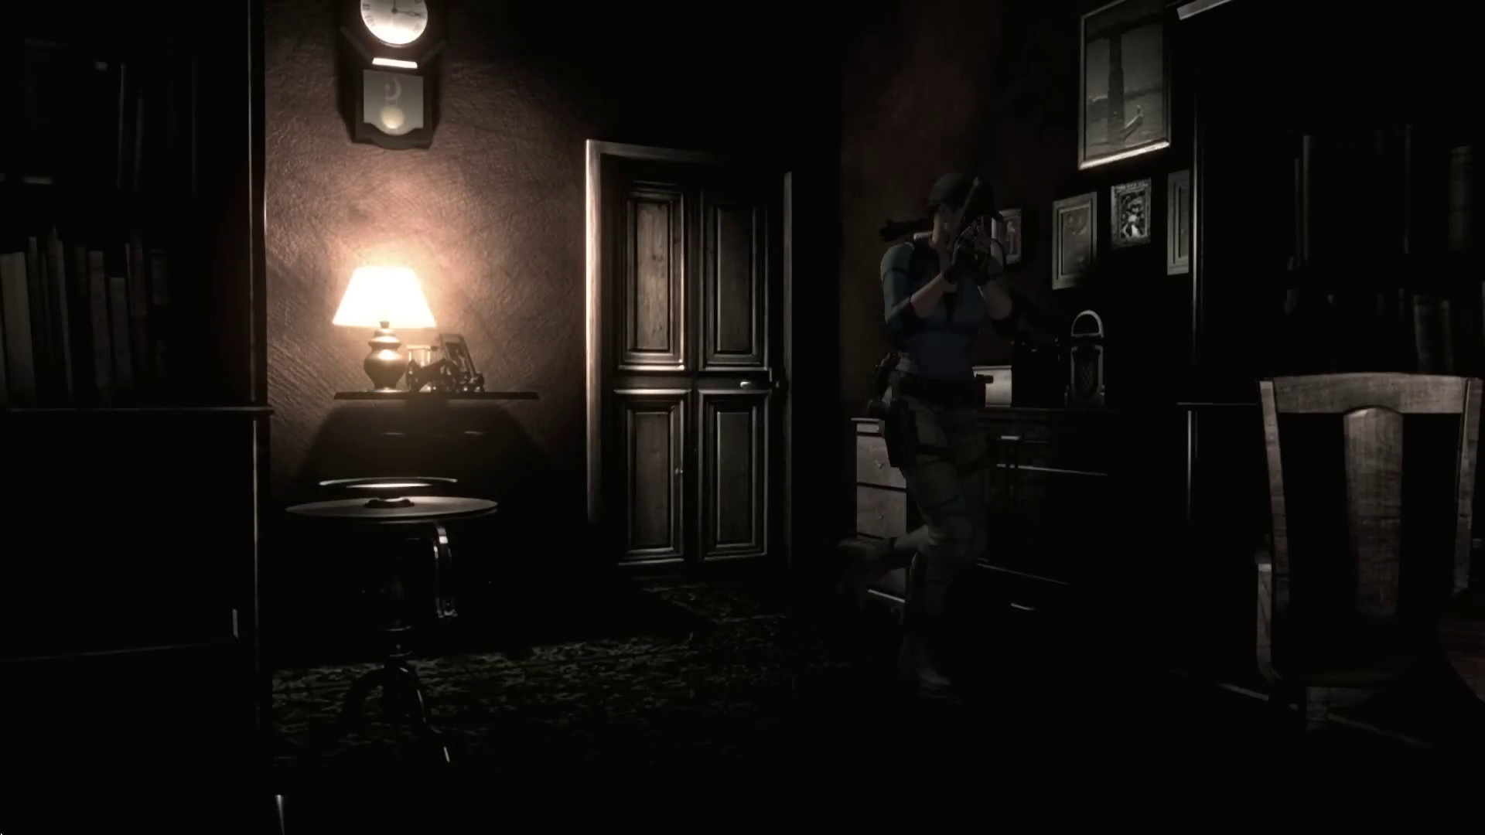
{"action": "key", "text": "Return"}
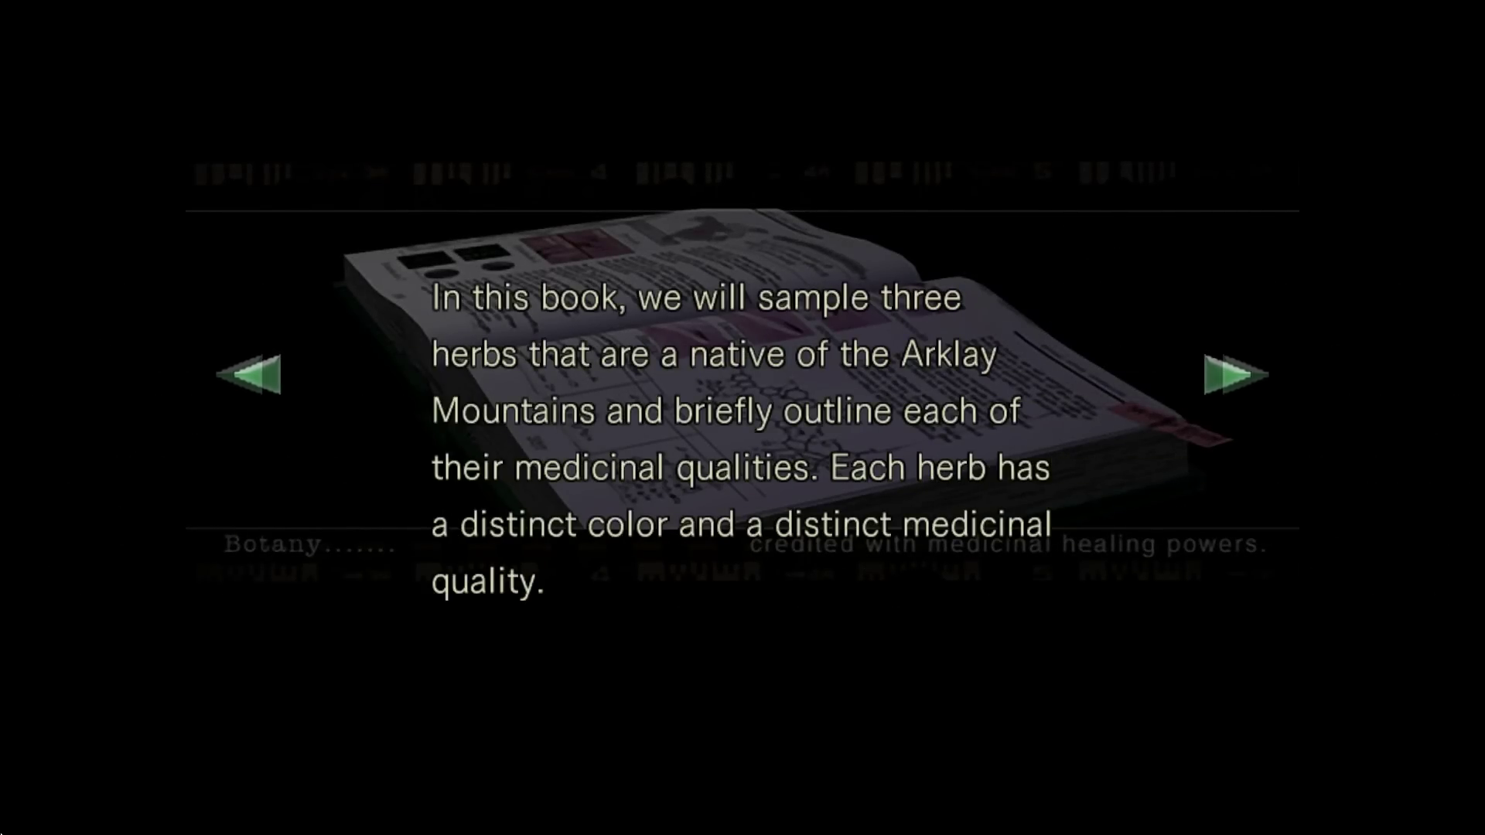
{"action": "key", "text": "Right"}
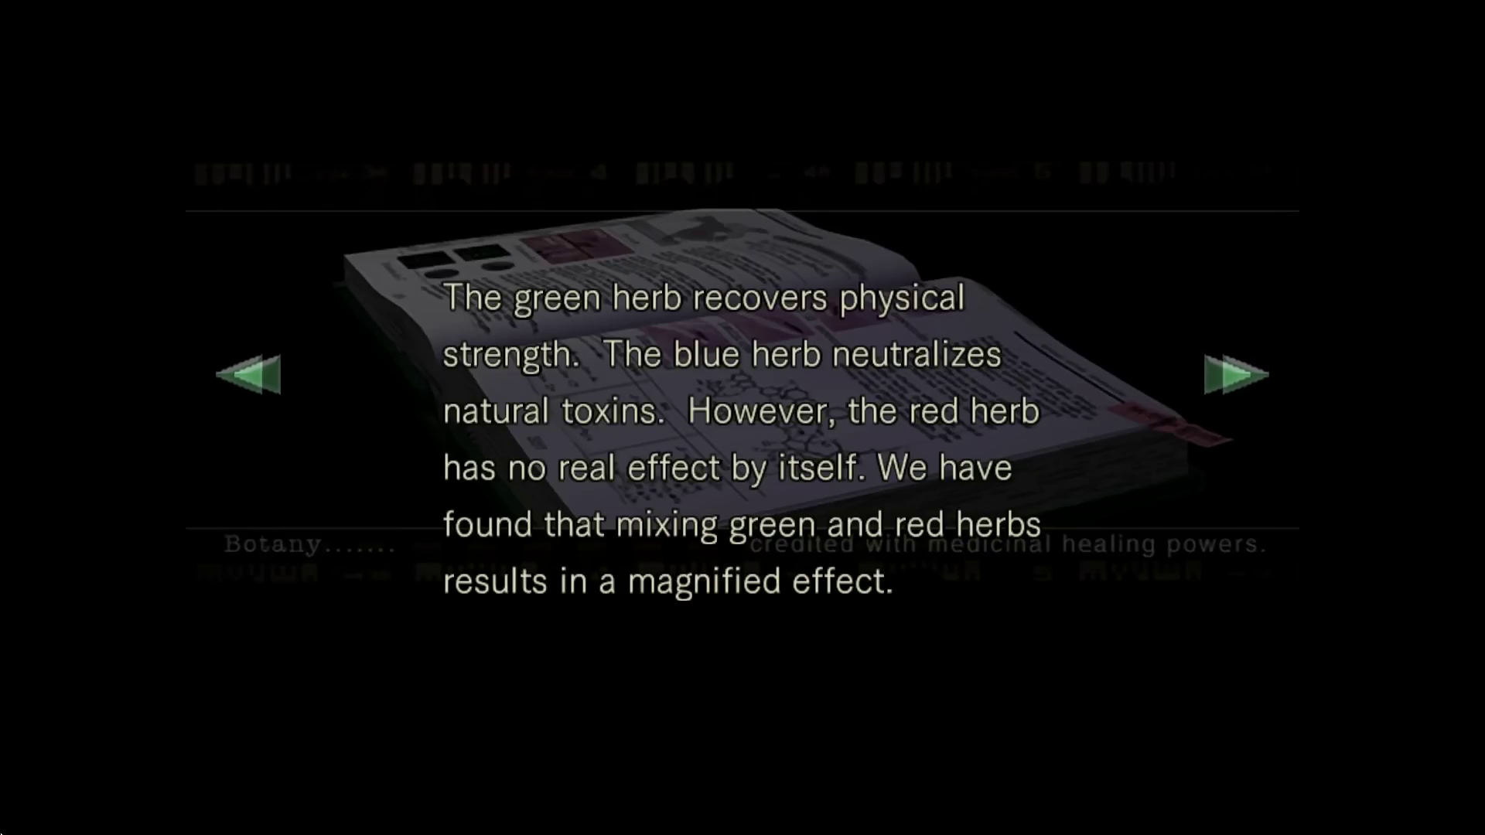
Turn to the final page of the botany book
{"action": "key", "text": "Right"}
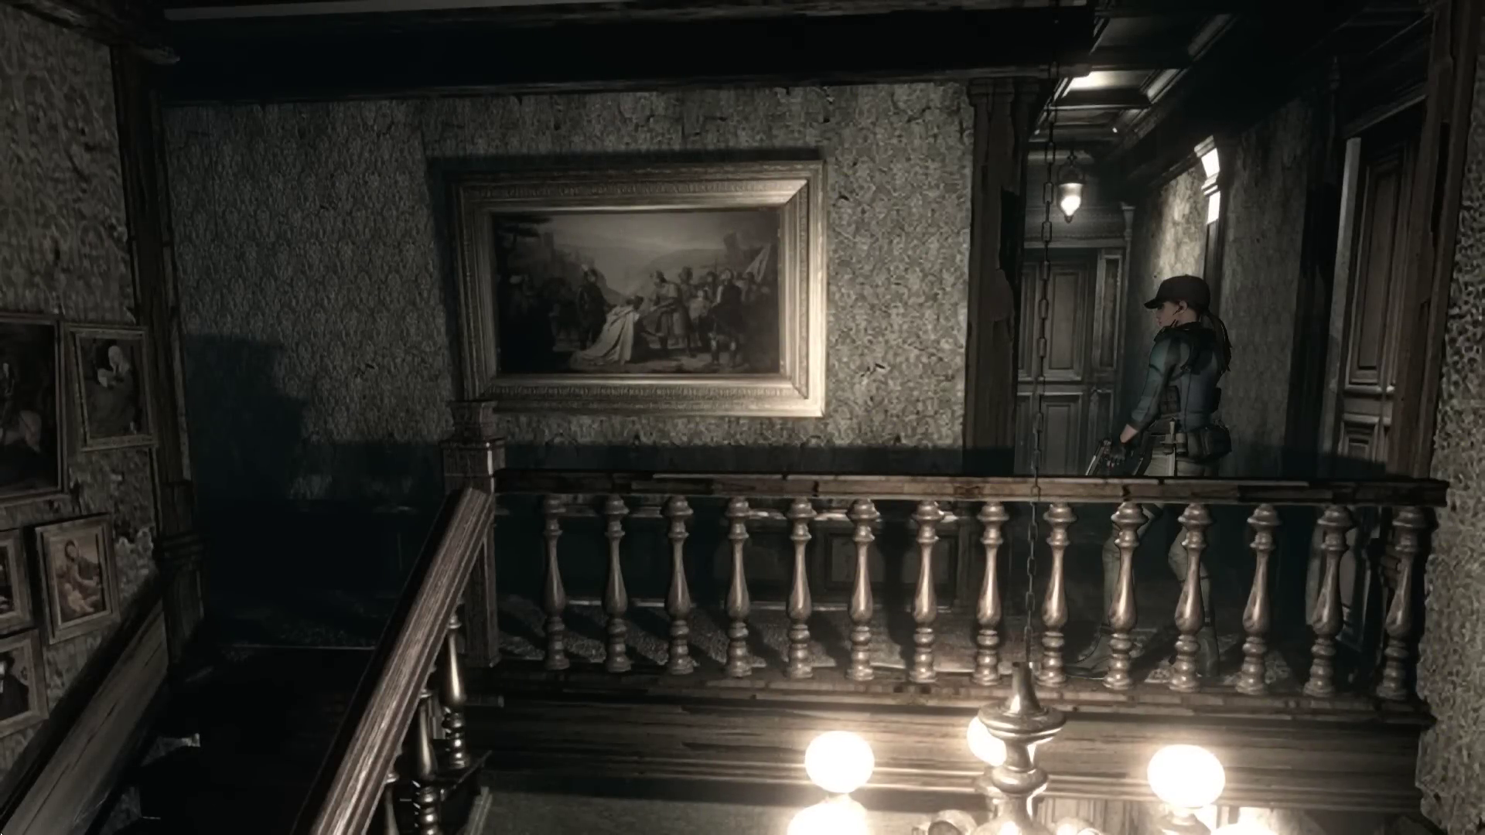
Walk along the balcony and hallway into the potted-plant room, then check the inventory
{"action": "key", "text": "w"}
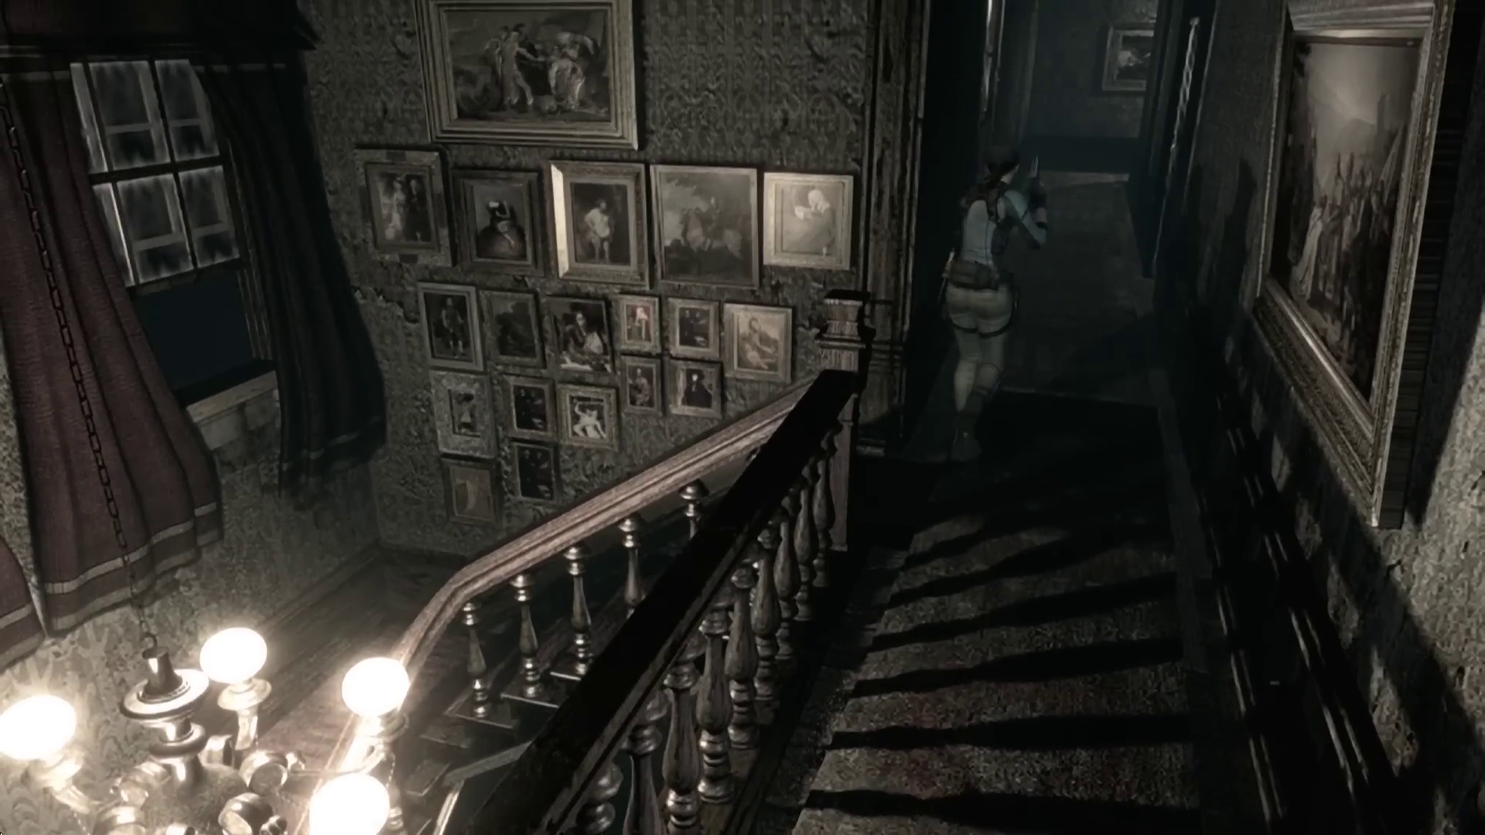
{"action": "key", "text": "w"}
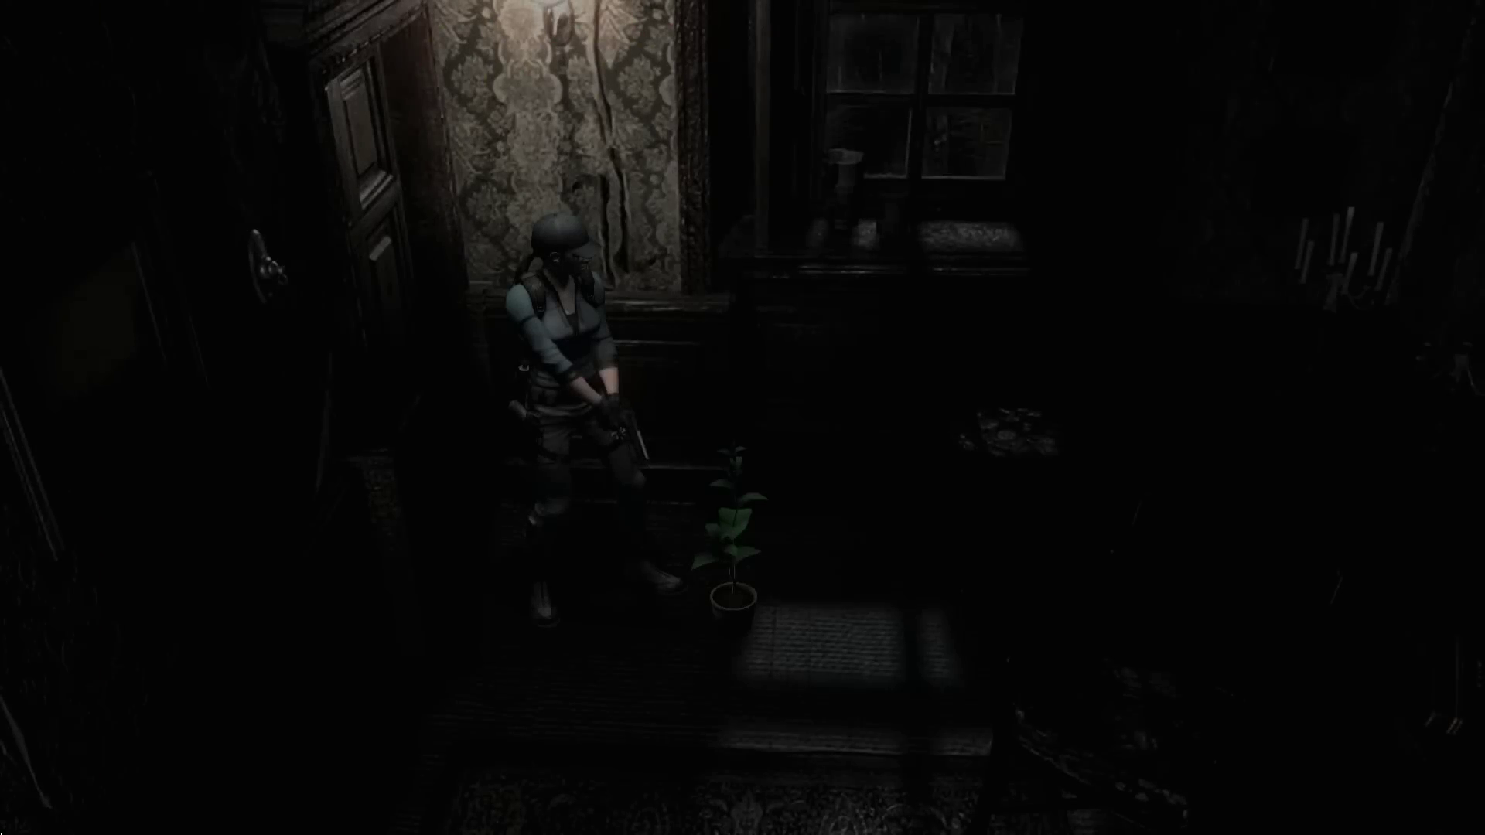
{"action": "key", "text": "w"}
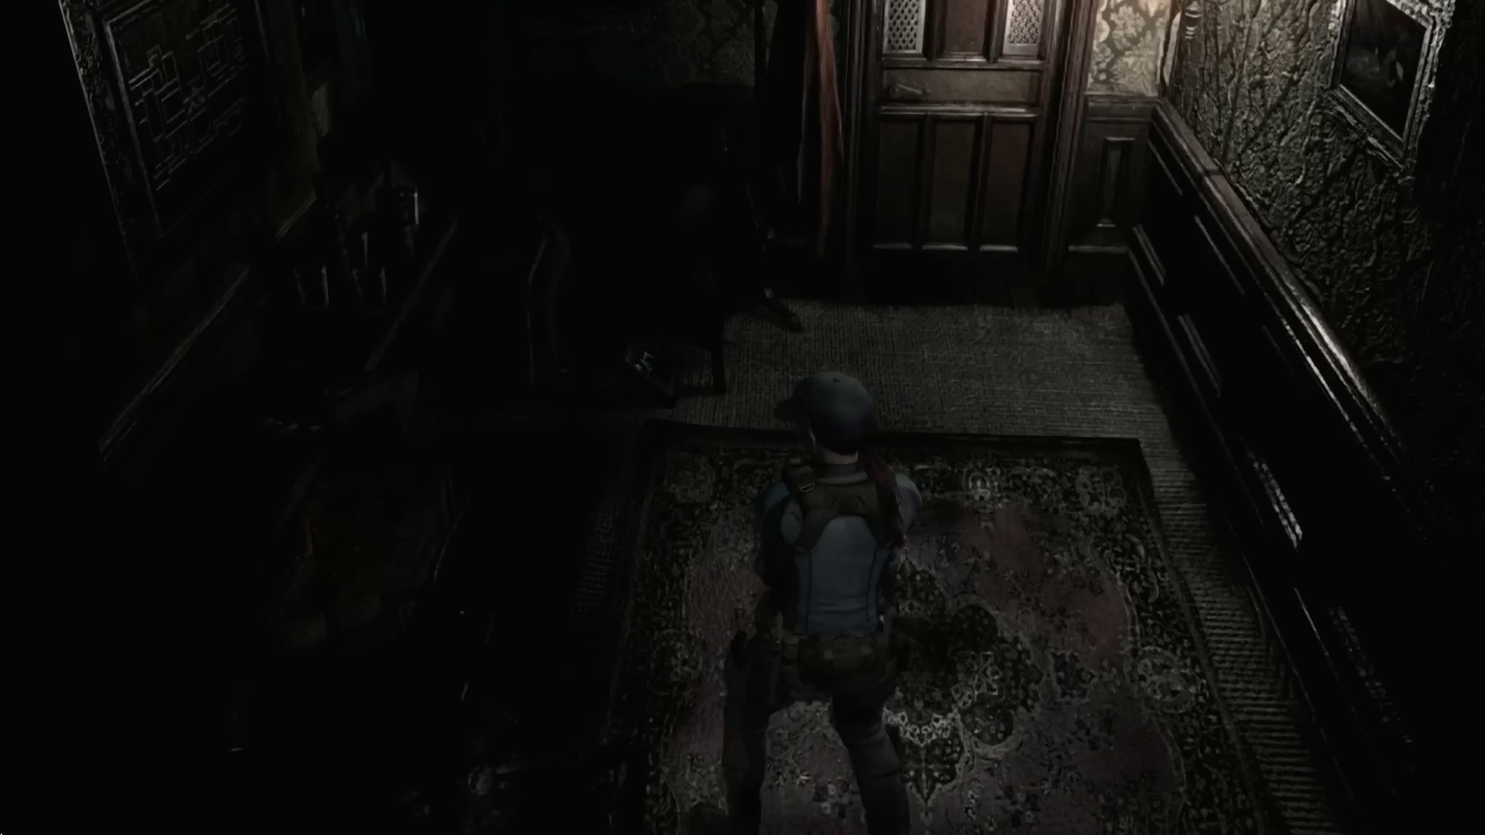
{"action": "key", "text": "Tab"}
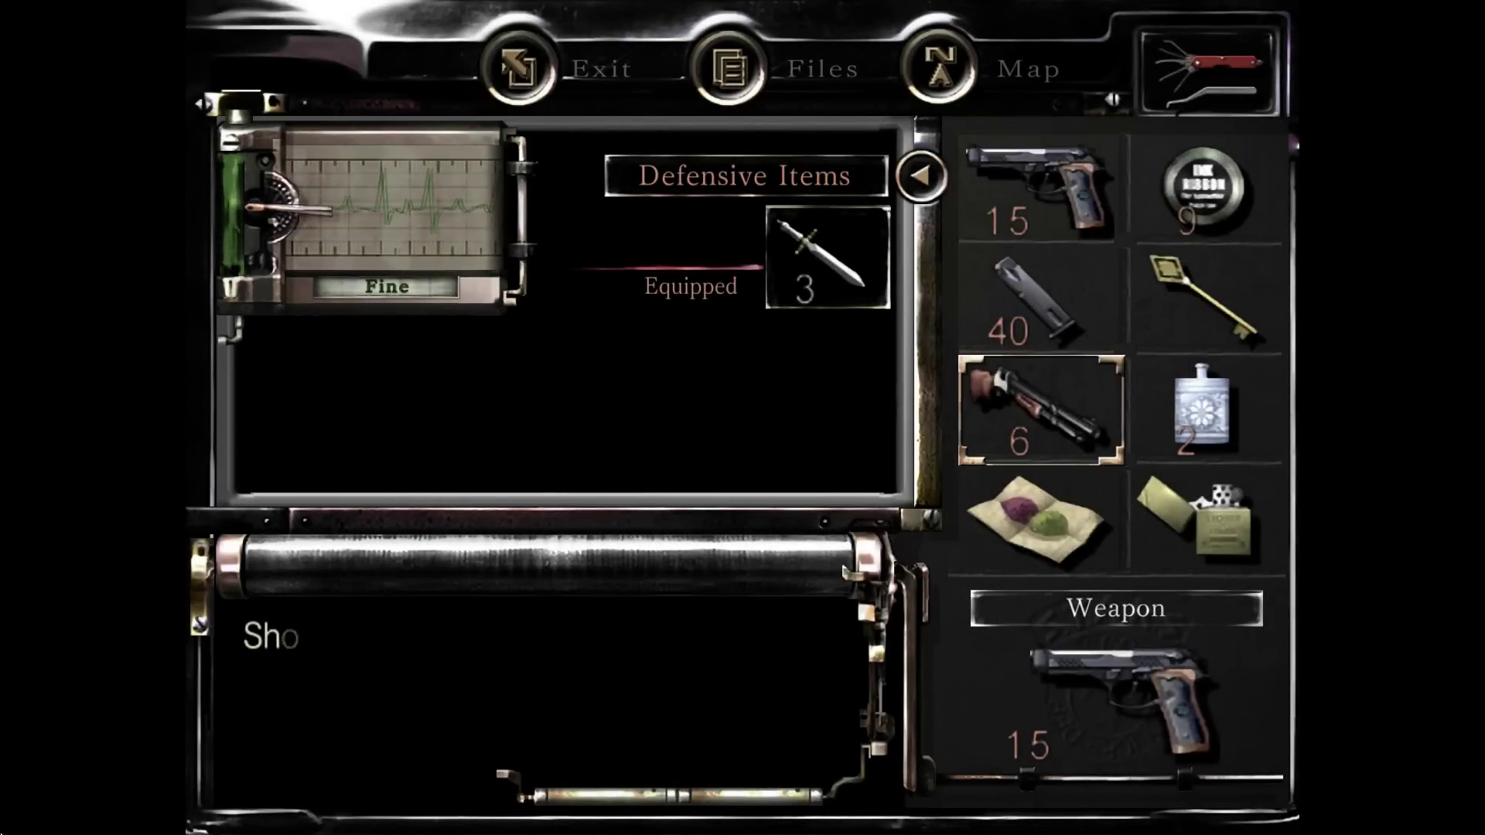
Bring up the Use/Examine/Combine options for the flask
{"action": "key", "text": "Return"}
{"action": "key", "text": "Return"}
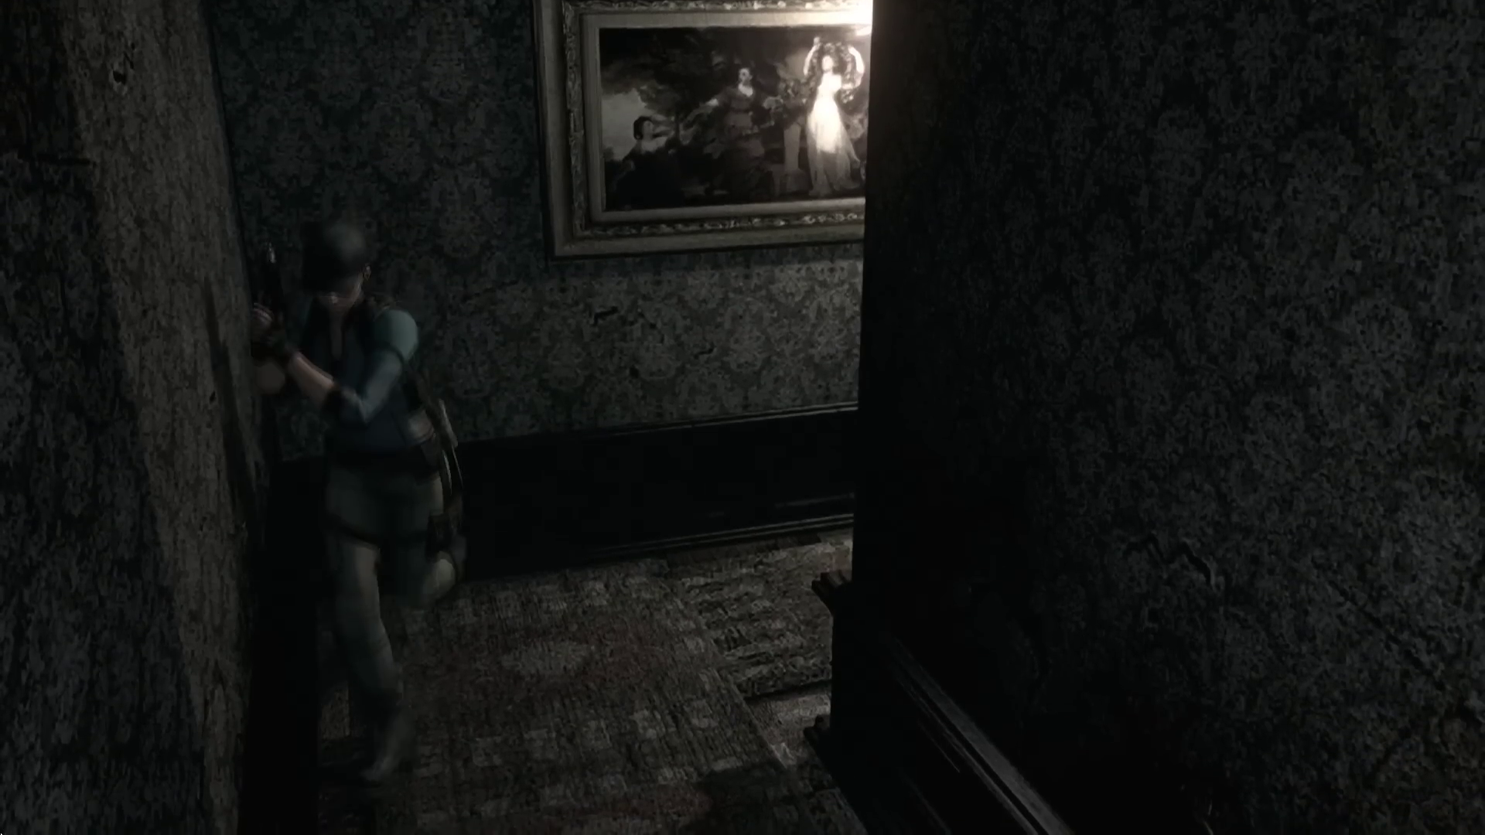
{"action": "key", "text": "w"}
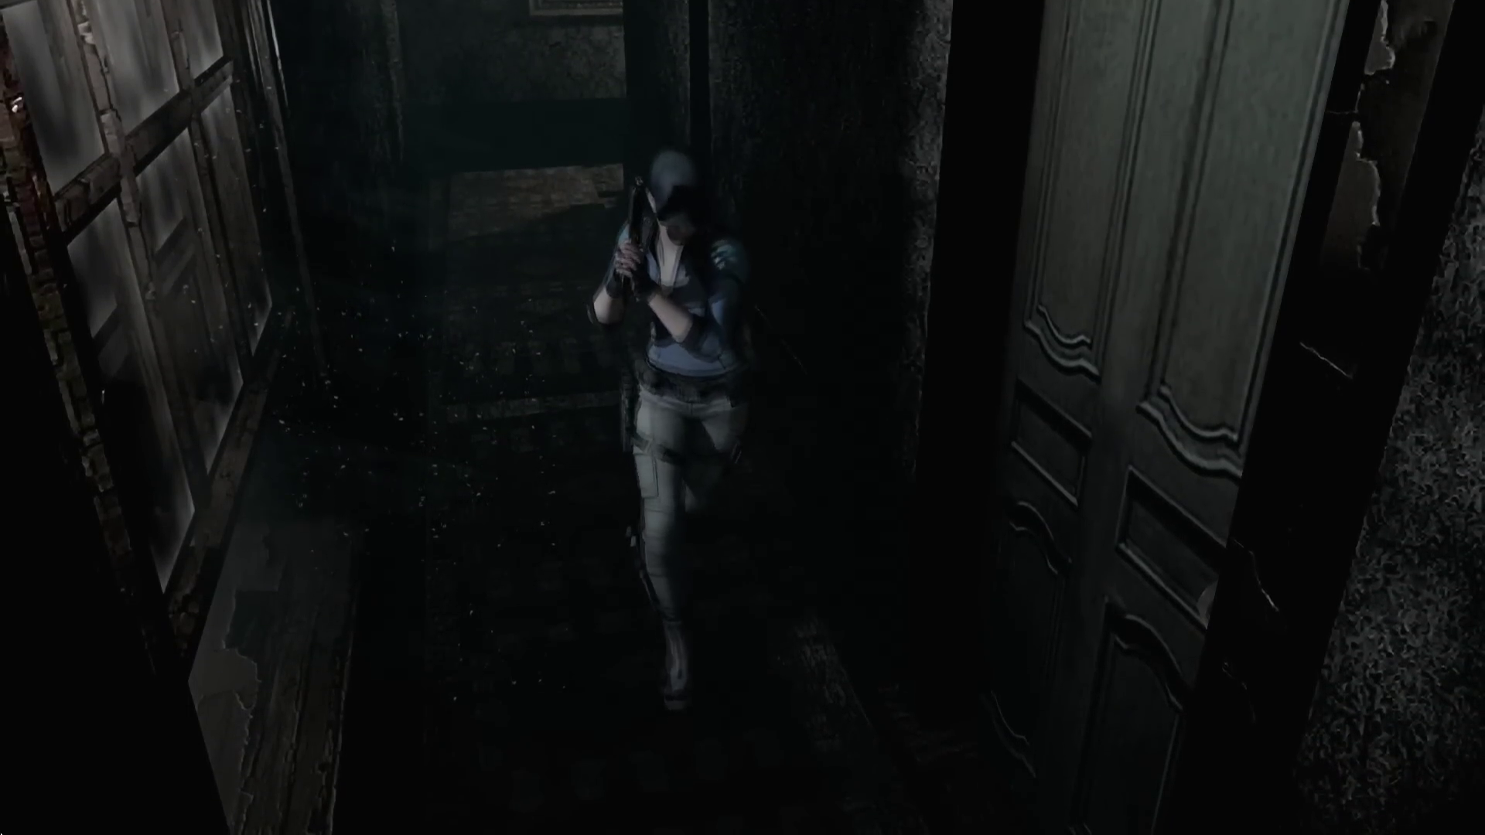
Walk back through the narrow hallway and head down the staircase
{"action": "key", "text": "w"}
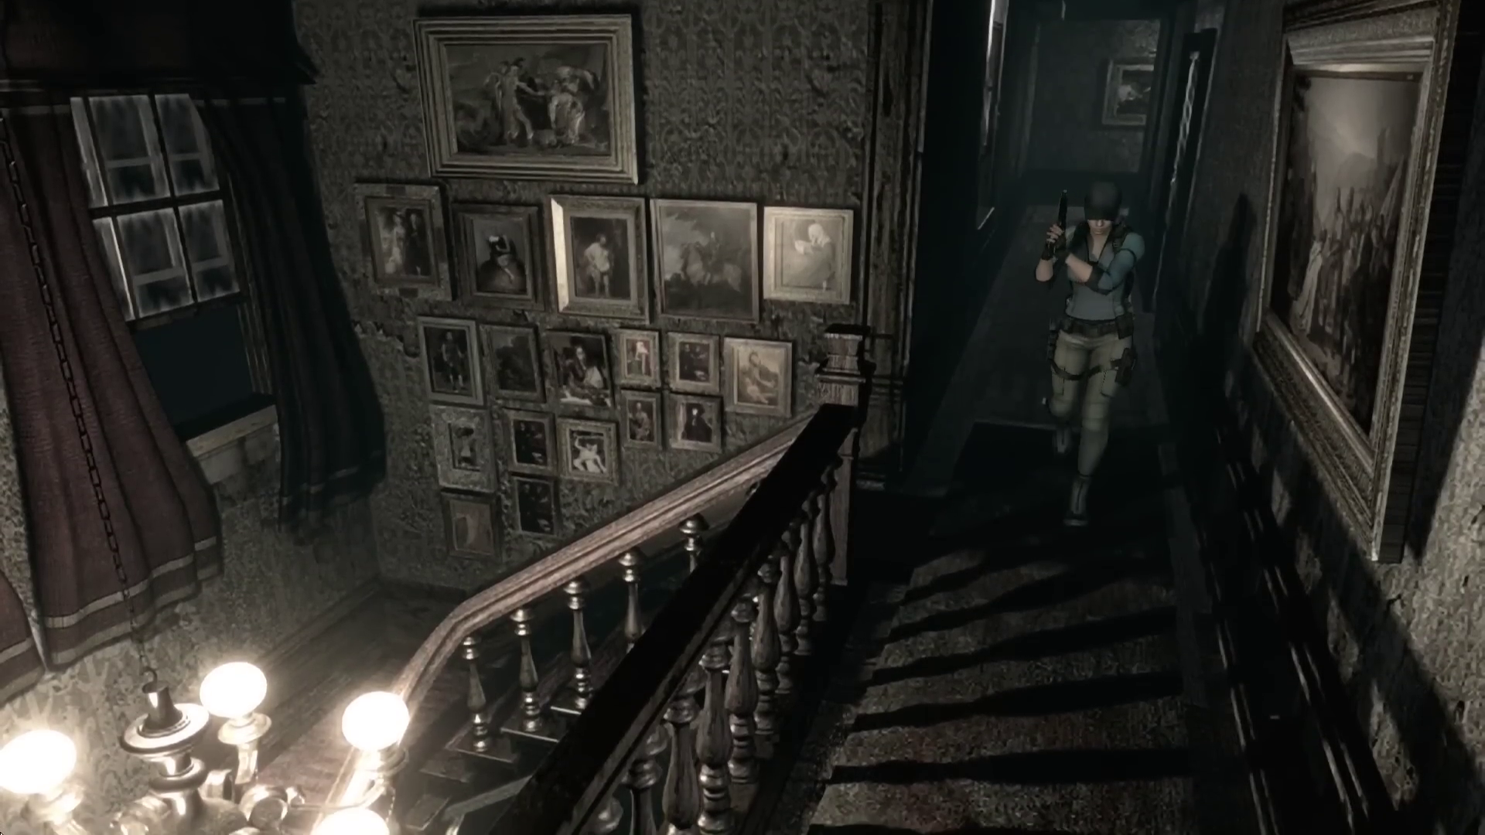
{"action": "key", "text": "w"}
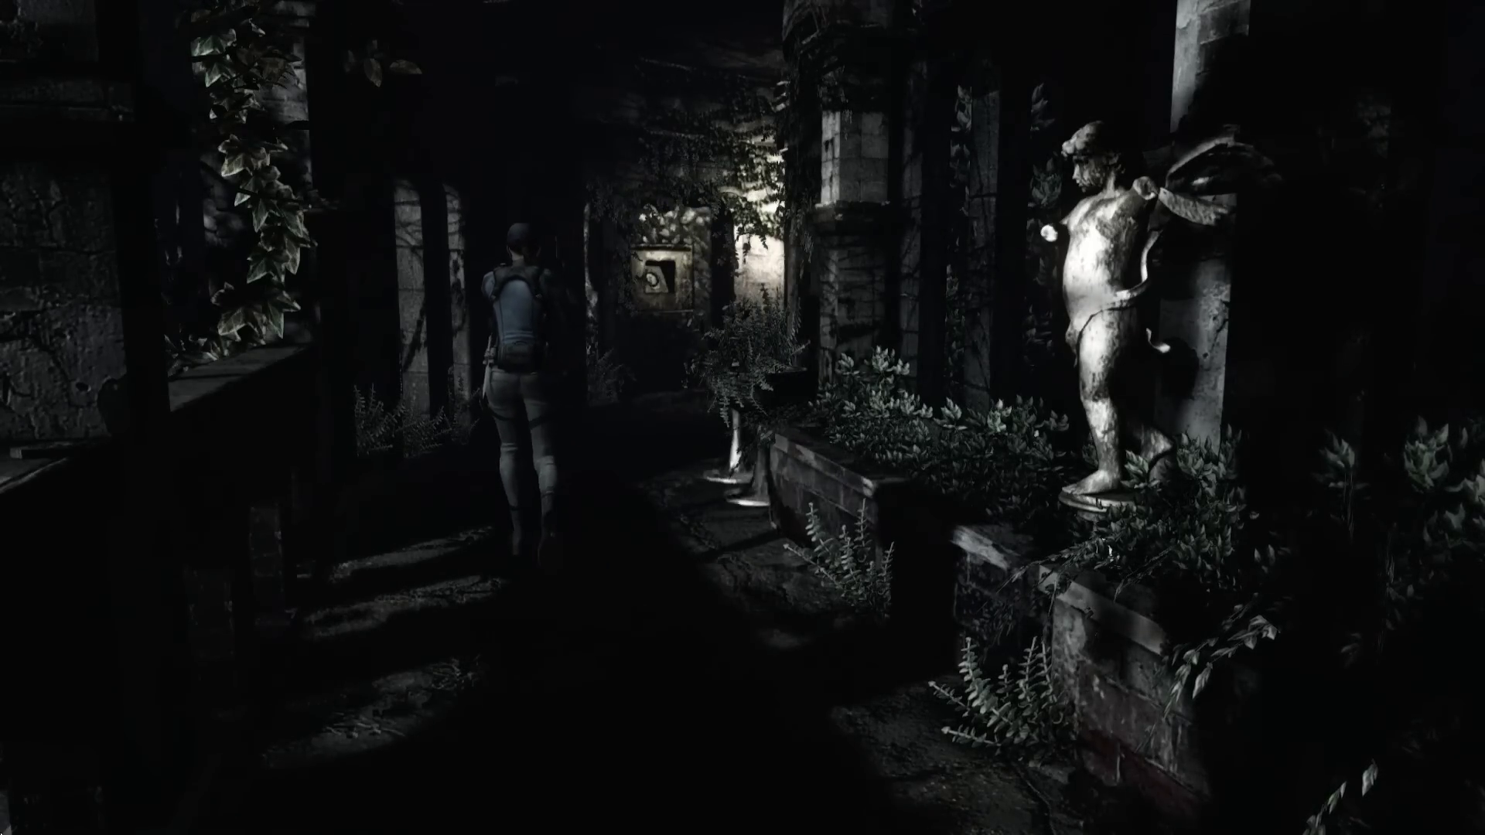
Down another courtyard zombie, walk the colonnade past the cherub statue, and check the inventory
{"action": "key", "text": "Down"}
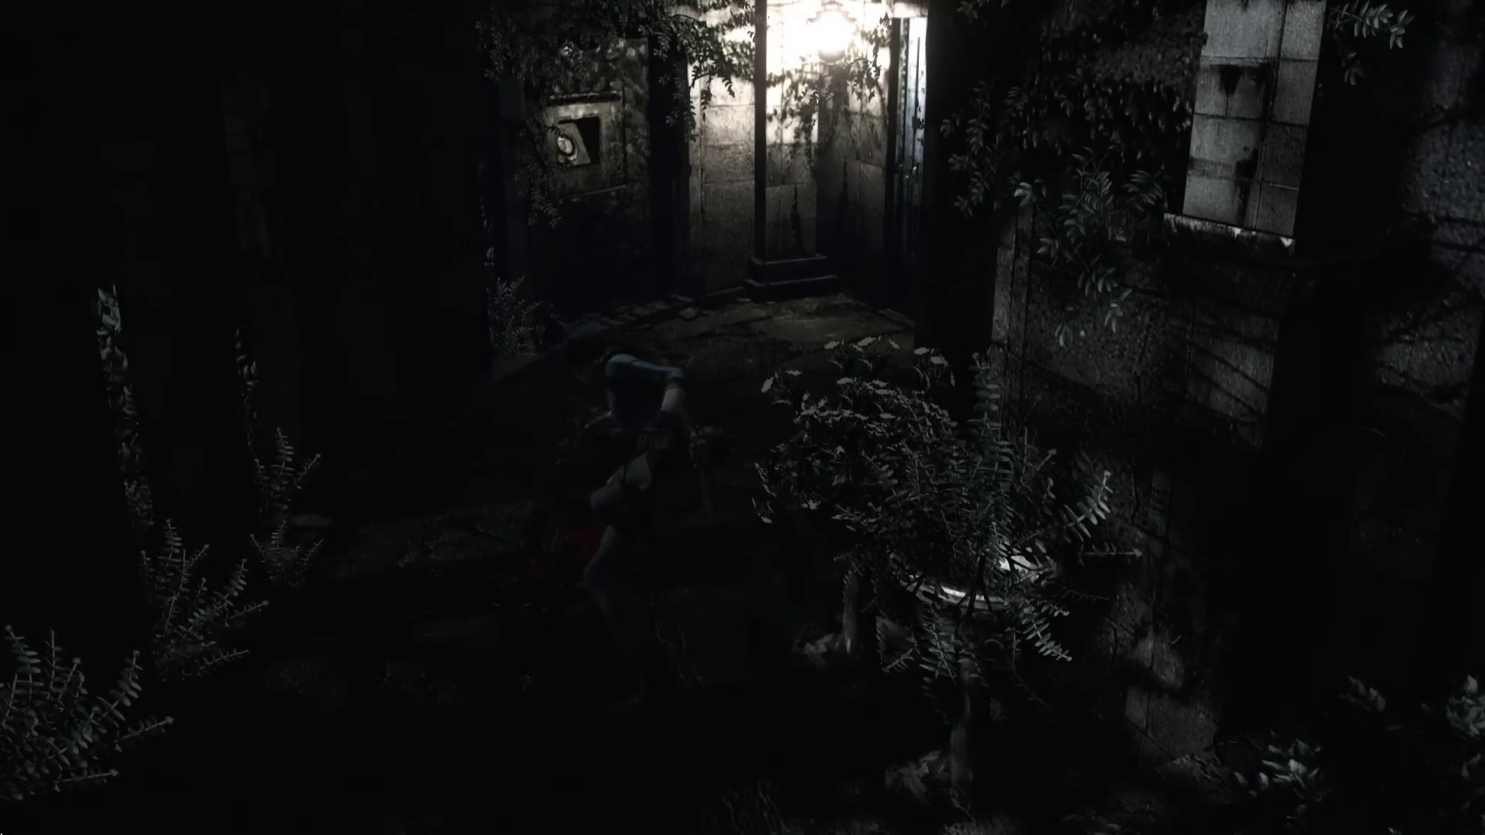
{"action": "key", "text": "Down"}
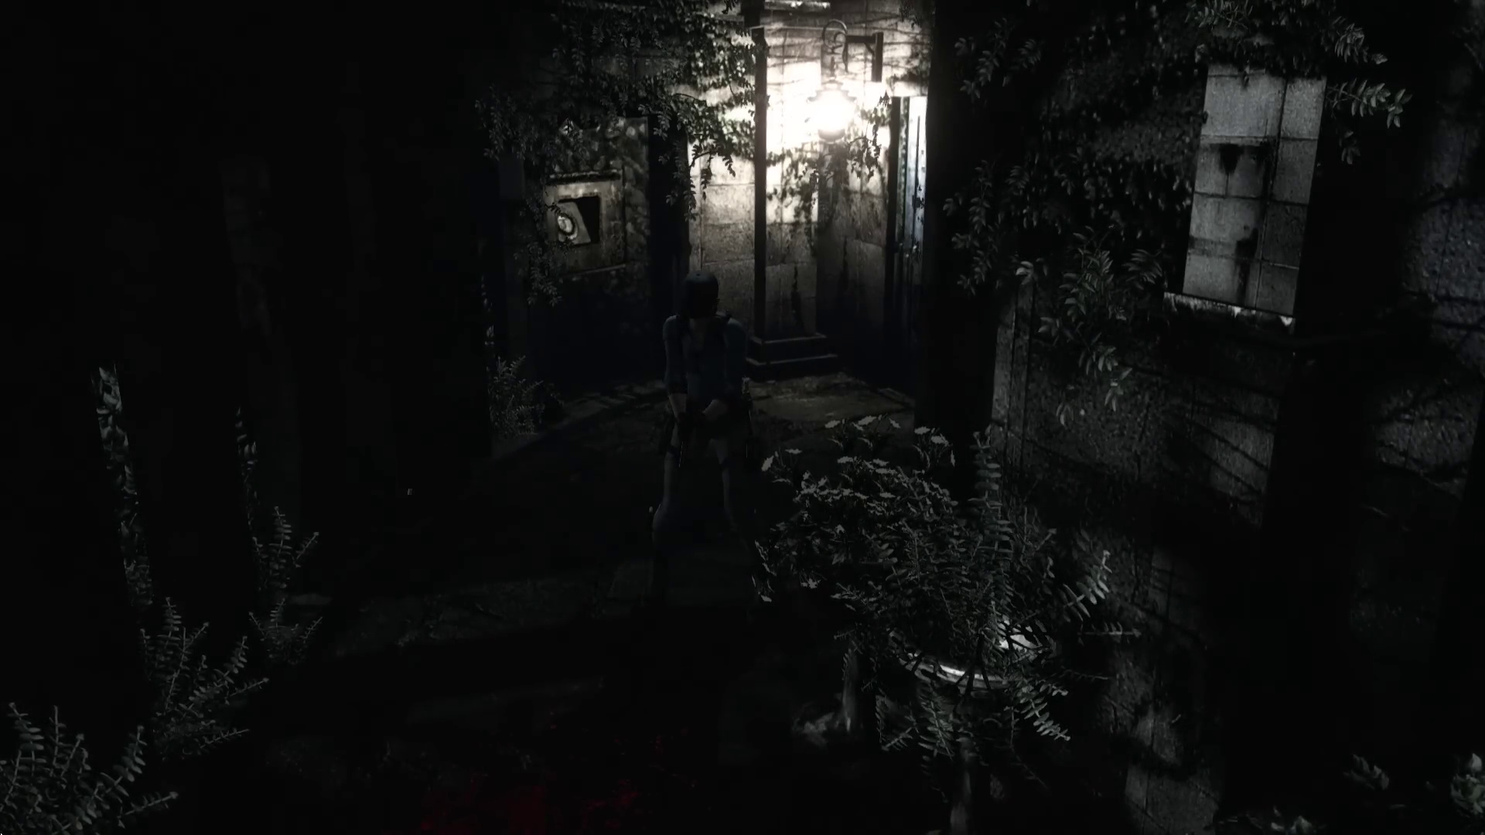
{"action": "key", "text": "Up"}
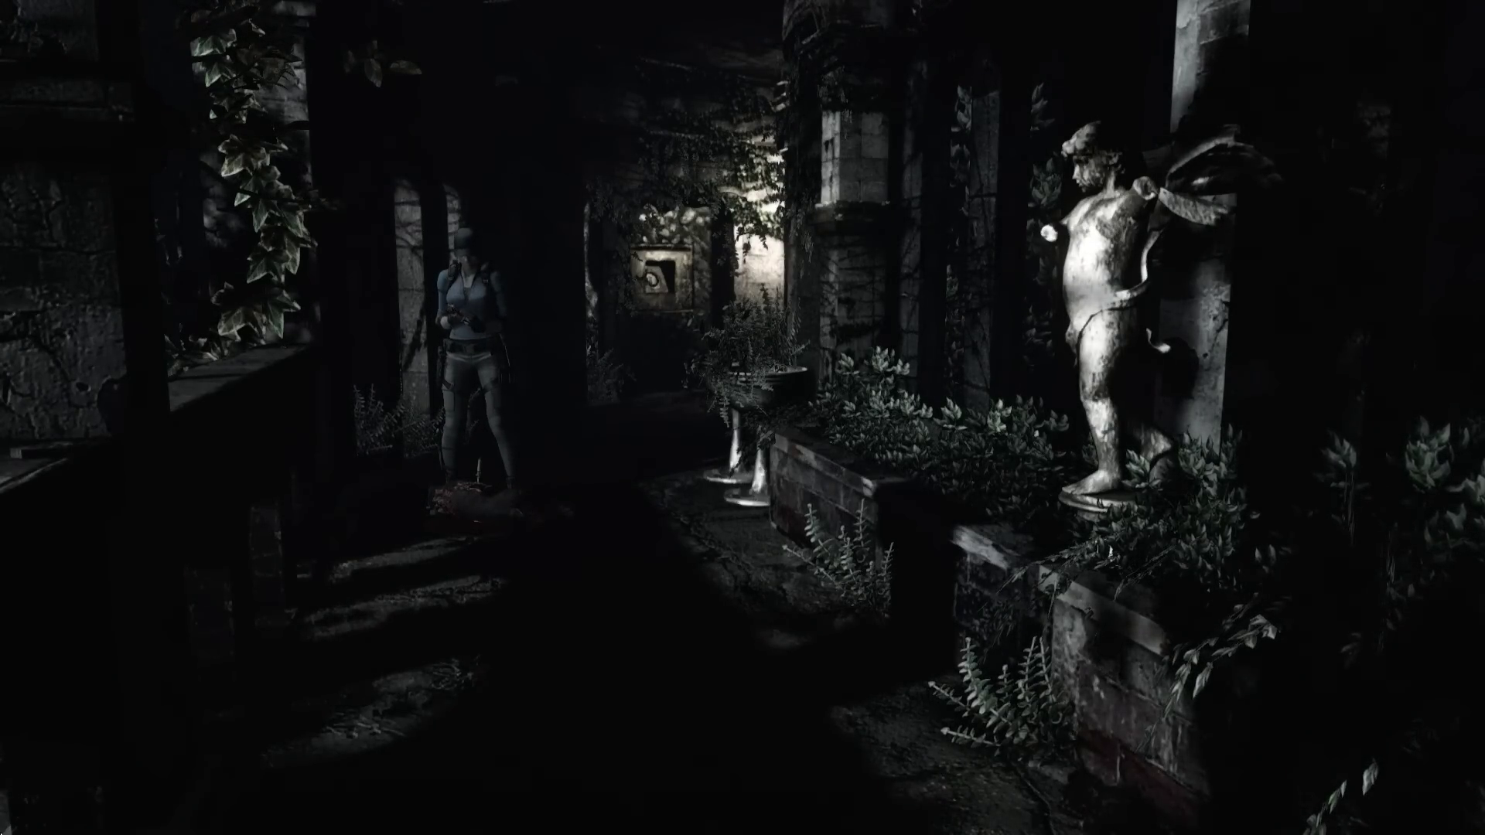
{"action": "key", "text": "Tab"}
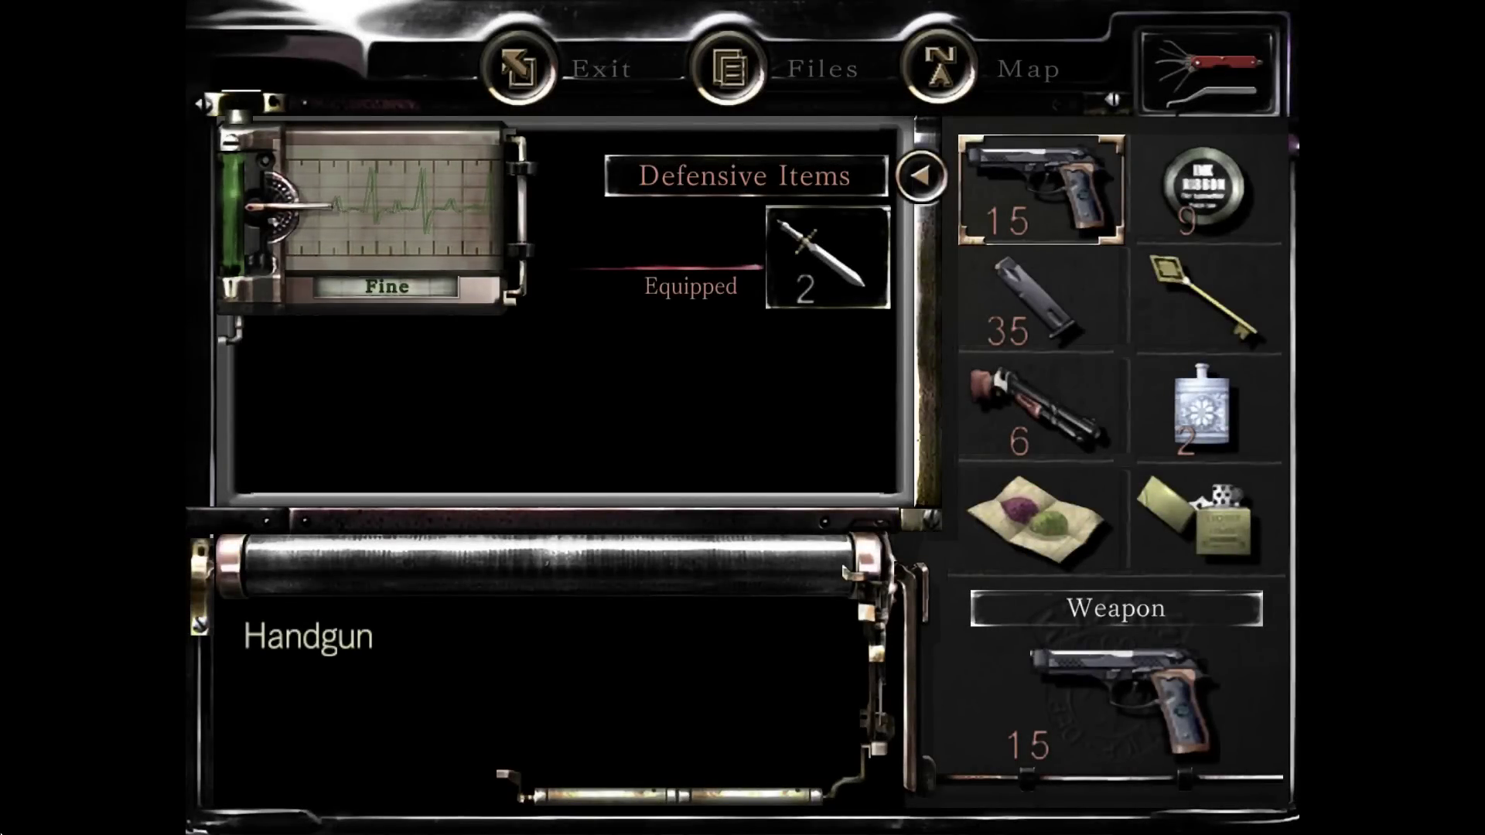
Leave the inventory and walk to the emblem slot beside the lamp-lit iron door
{"action": "key", "text": "Tab"}
{"action": "key", "text": "Up"}
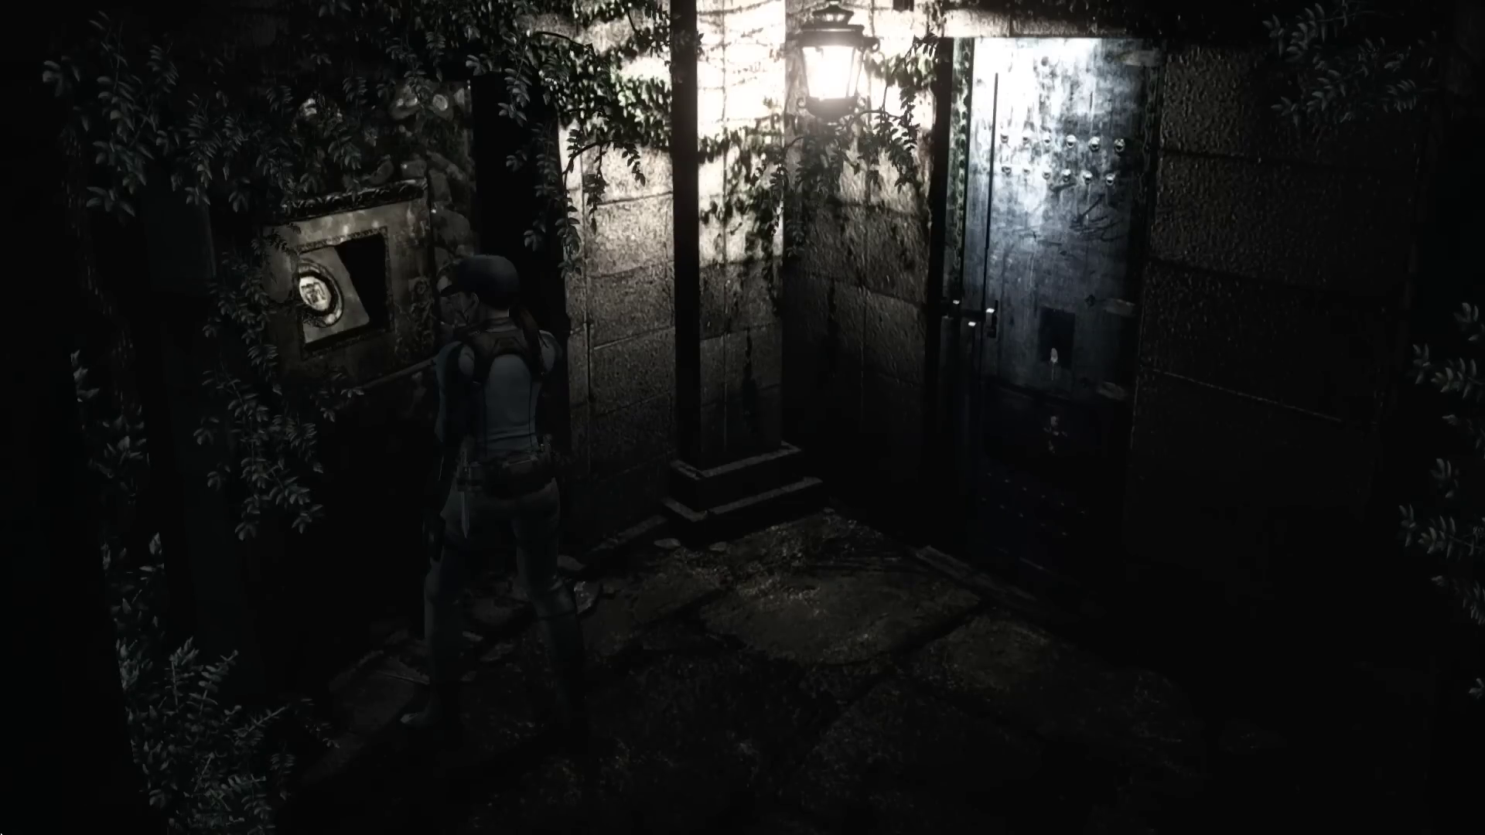
Try the iron door and dismiss the 'It's locked.' message
{"action": "key", "text": "Right"}
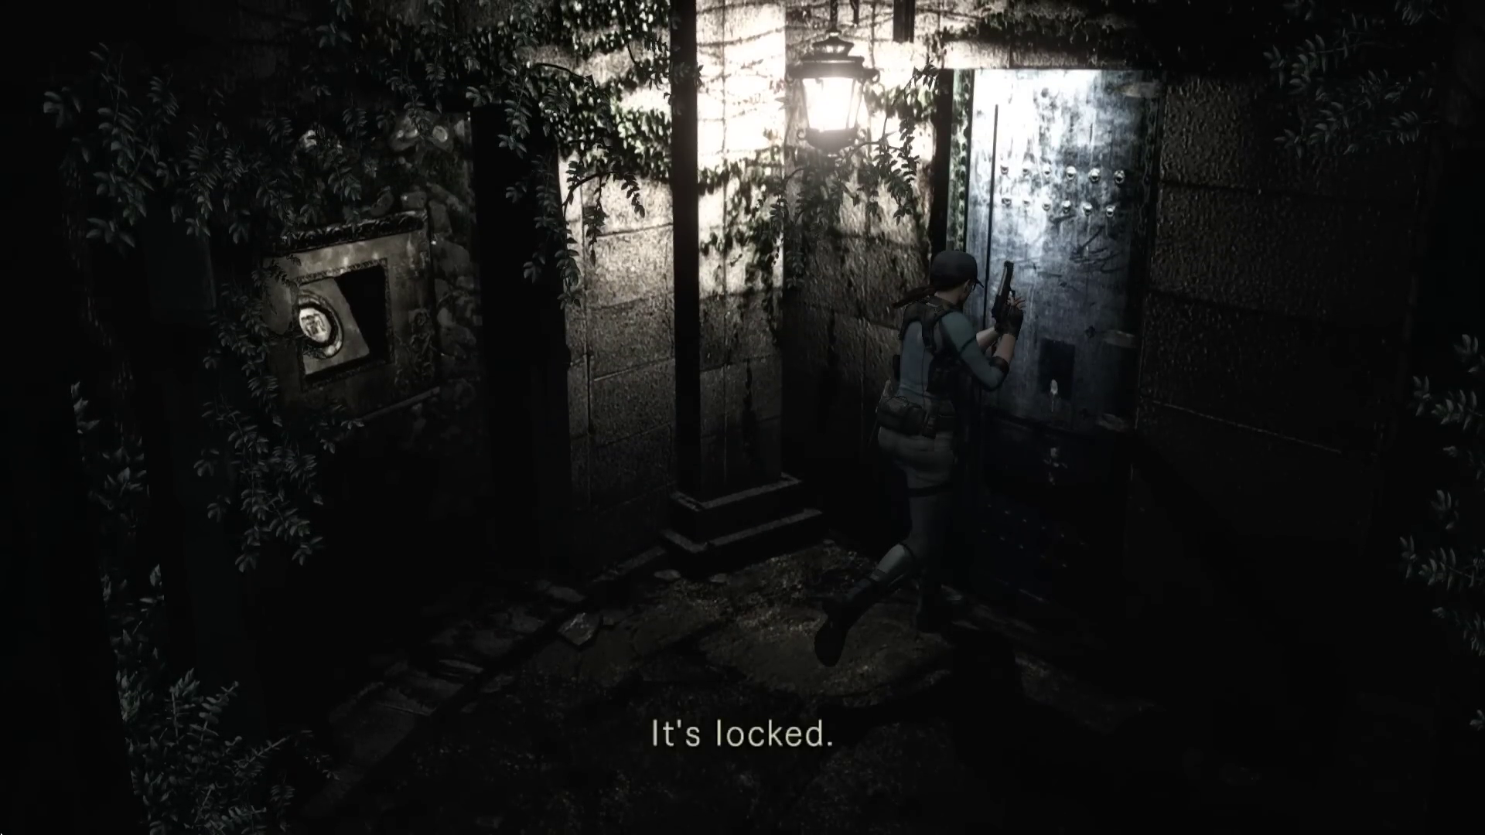
{"action": "key", "text": "Return"}
{"action": "key", "text": "Return"}
{"action": "key", "text": "Left"}
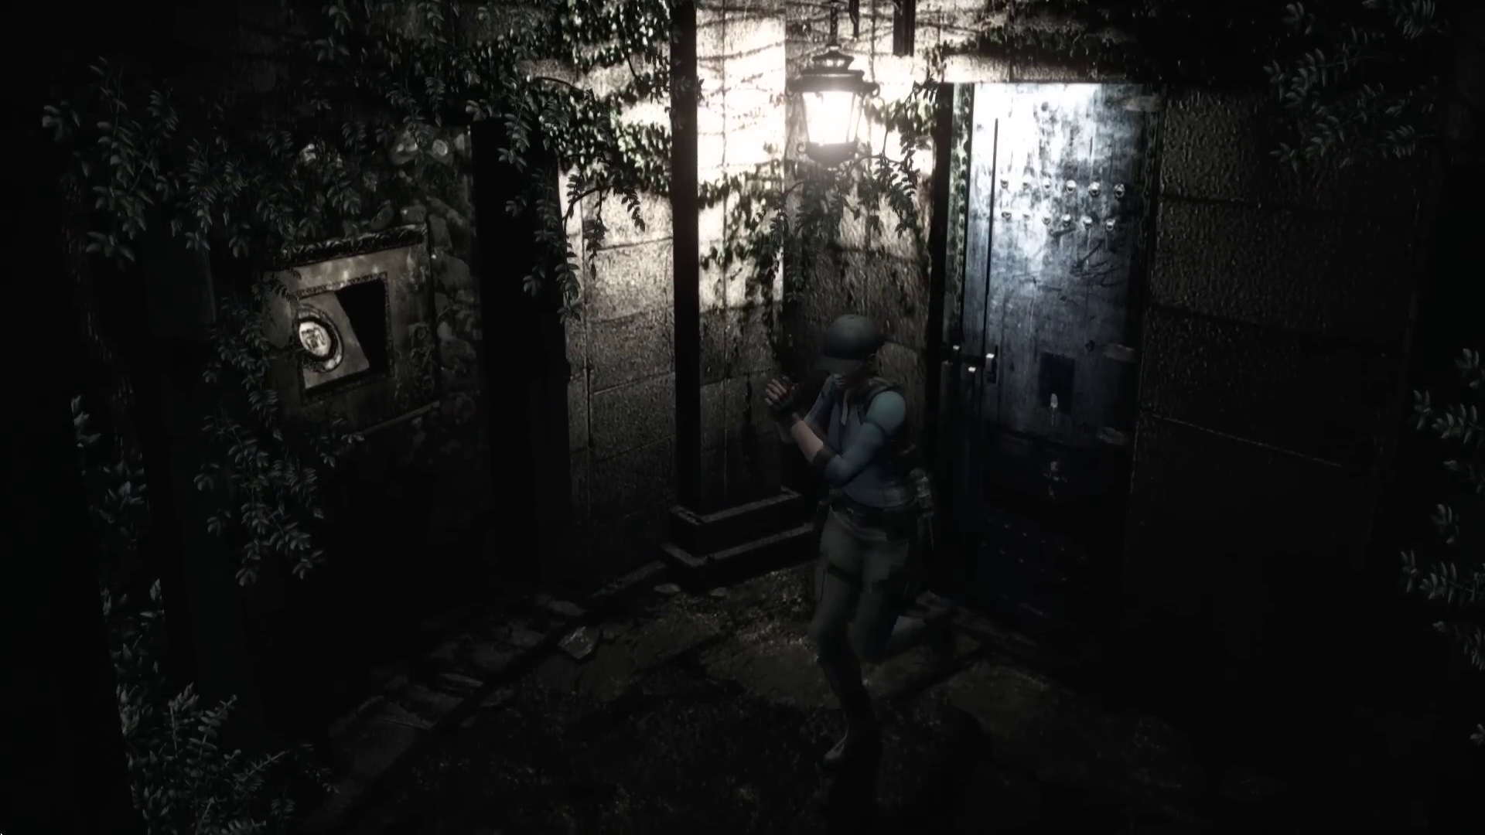
Walk back past the cherub statue into the dim wood-floored room
{"action": "key", "text": "Up"}
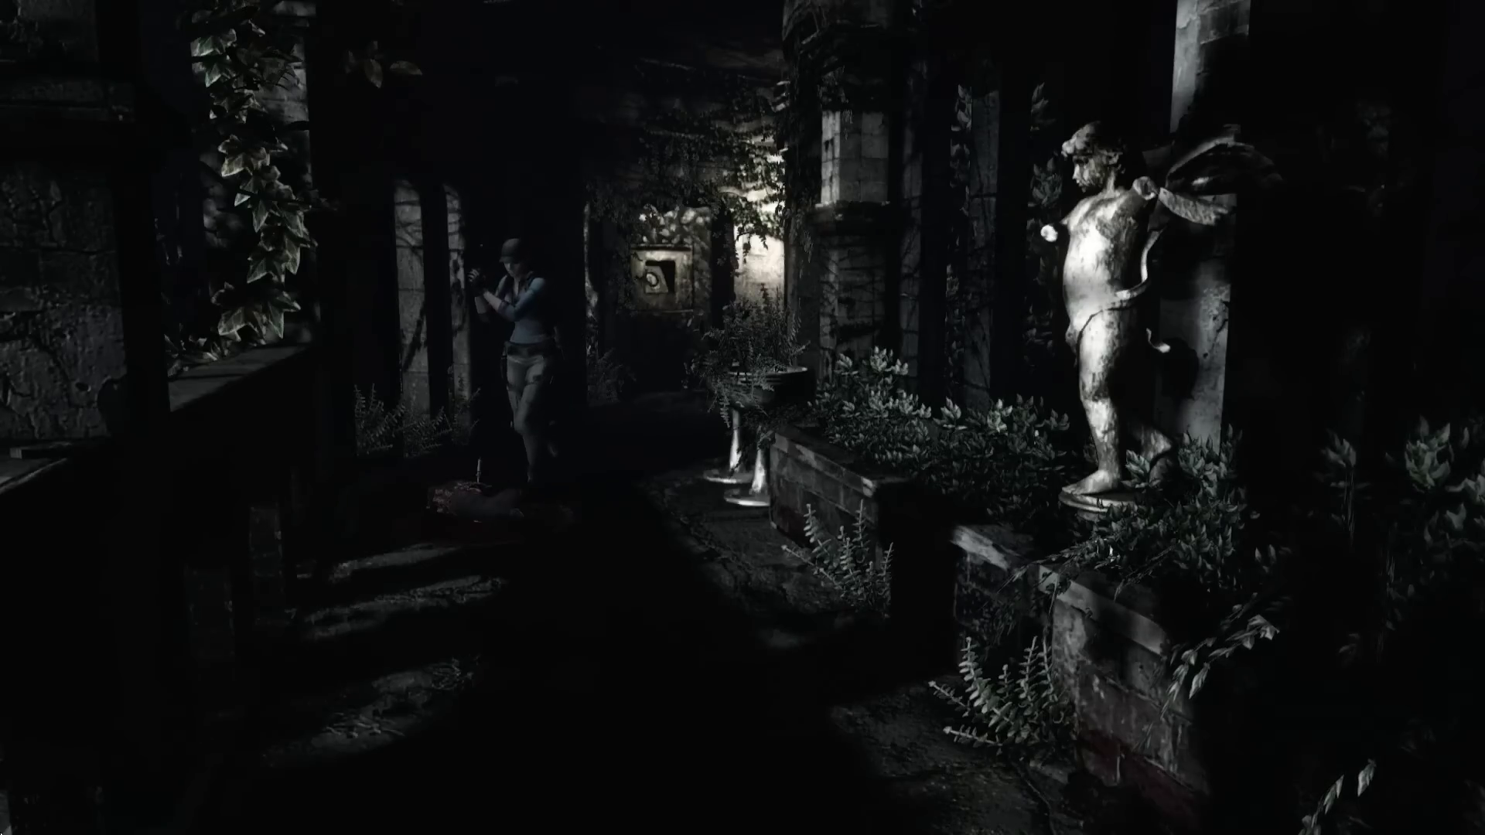
{"action": "key", "text": "s"}
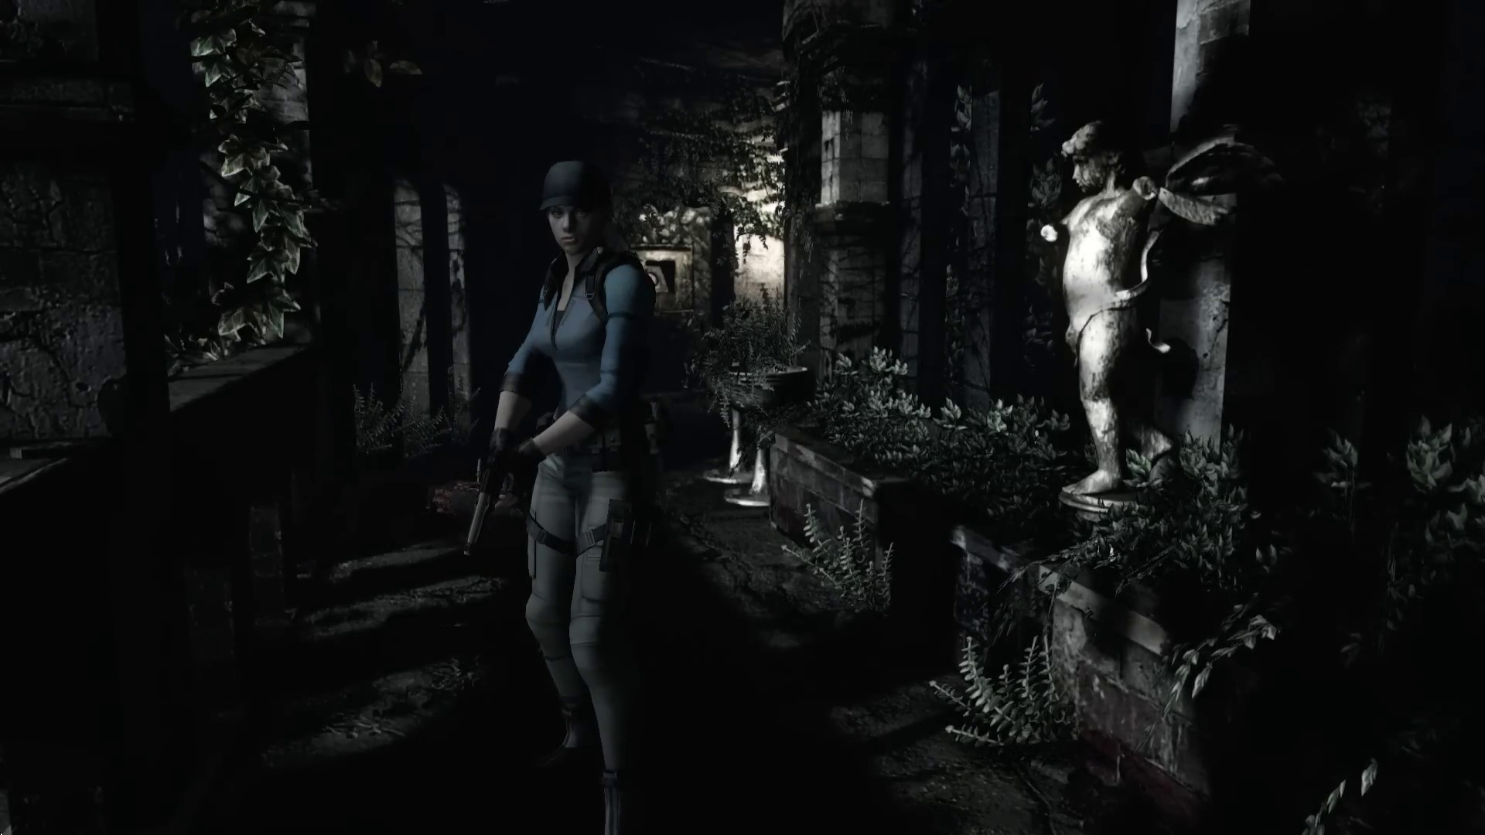
{"action": "key", "text": "w"}
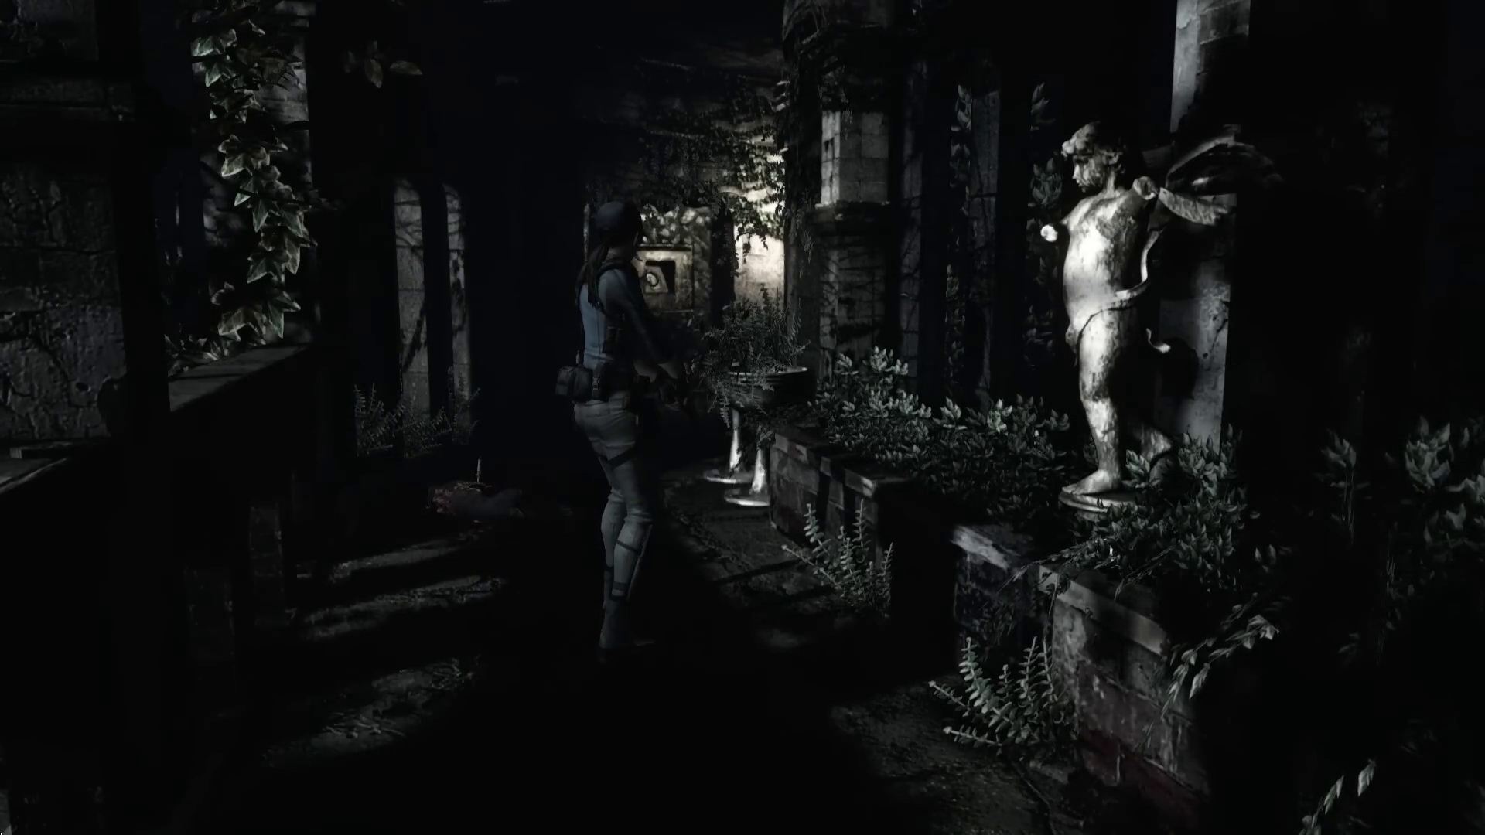
{"action": "key", "text": "s"}
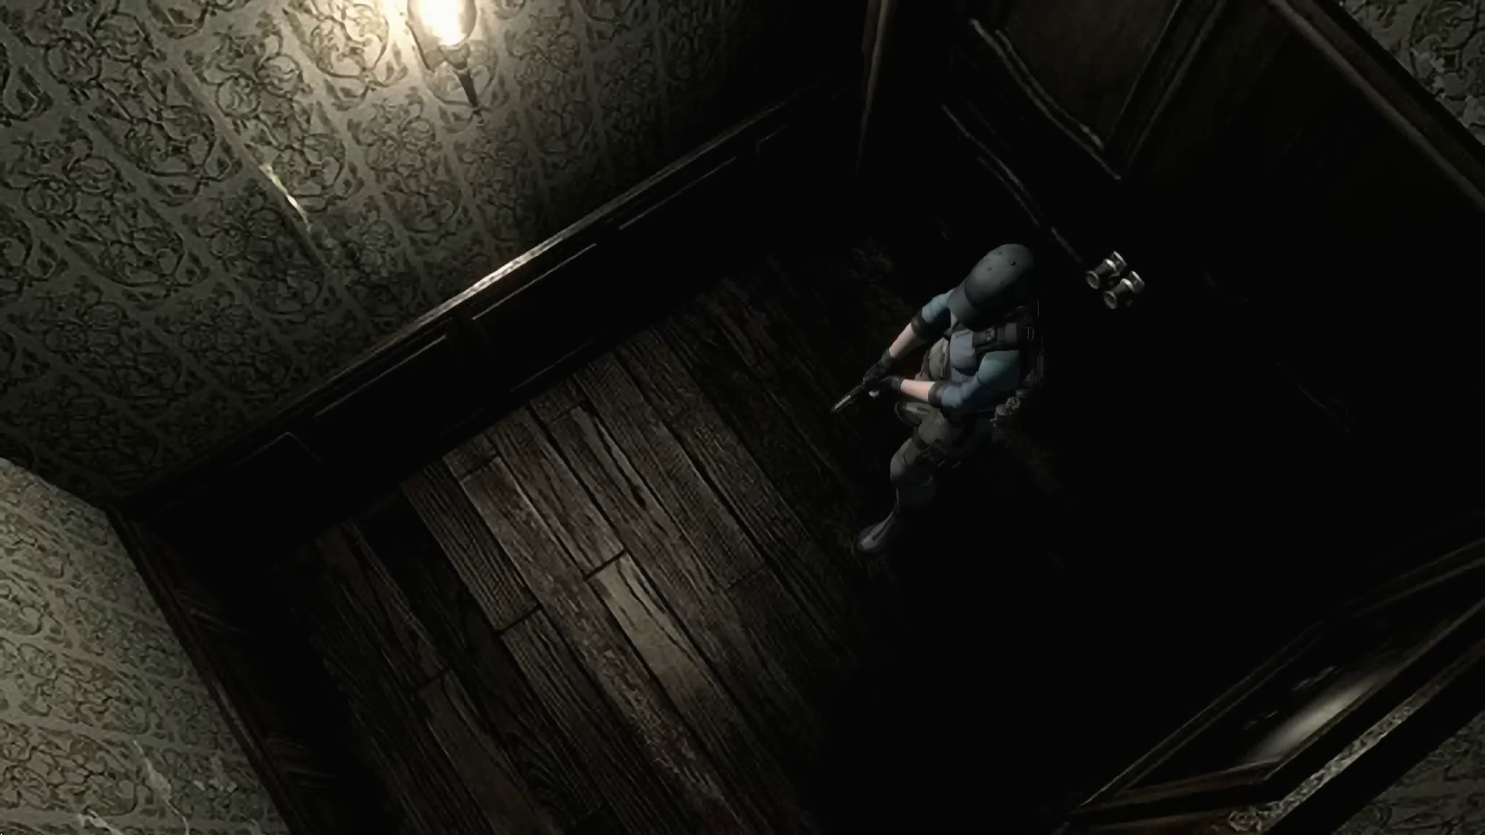
Walk to the end of the hallway and out onto the fenced garden path
{"action": "key", "text": "w"}
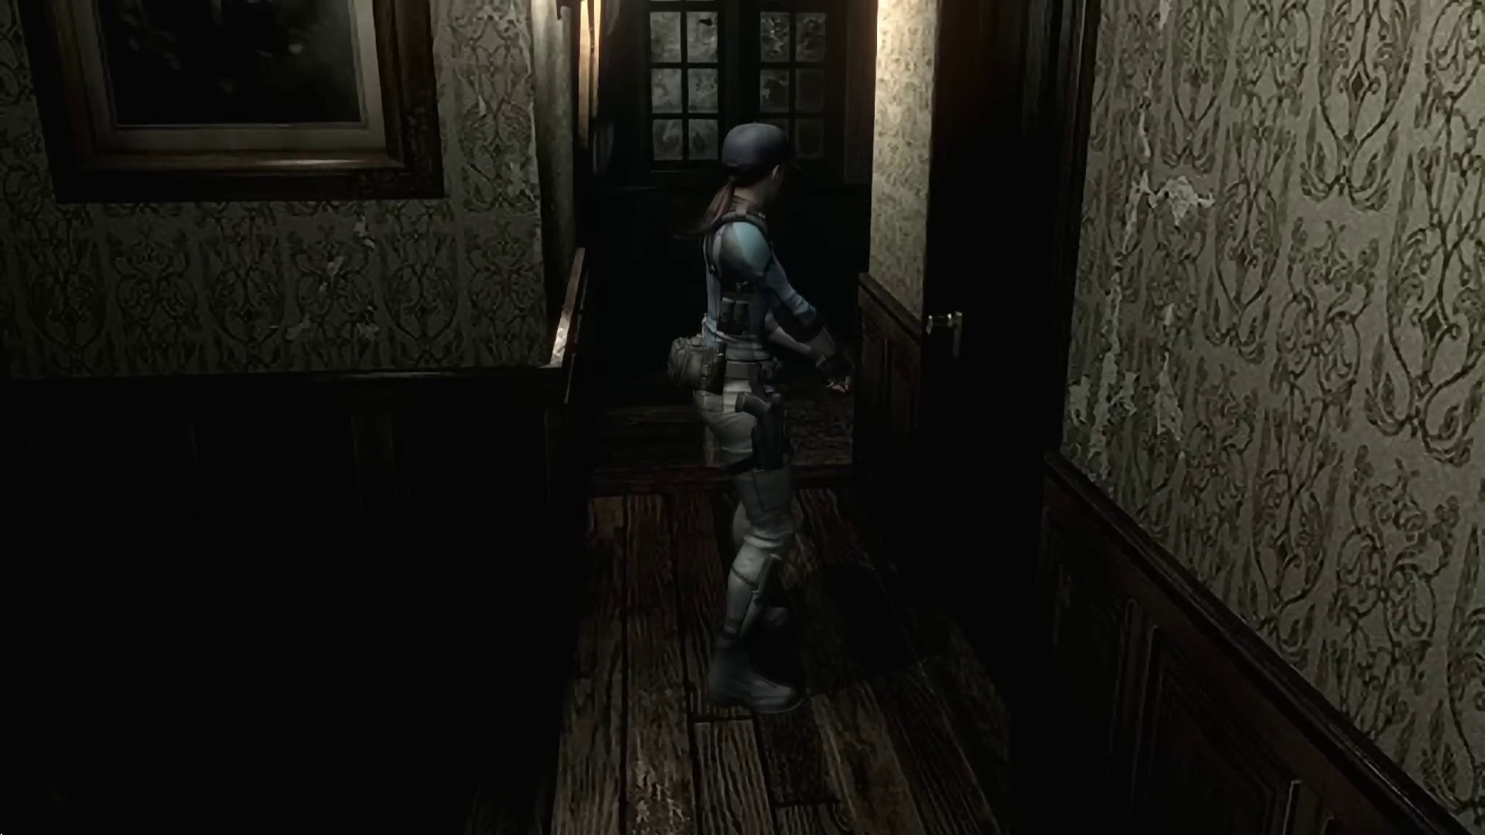
{"action": "key", "text": "w"}
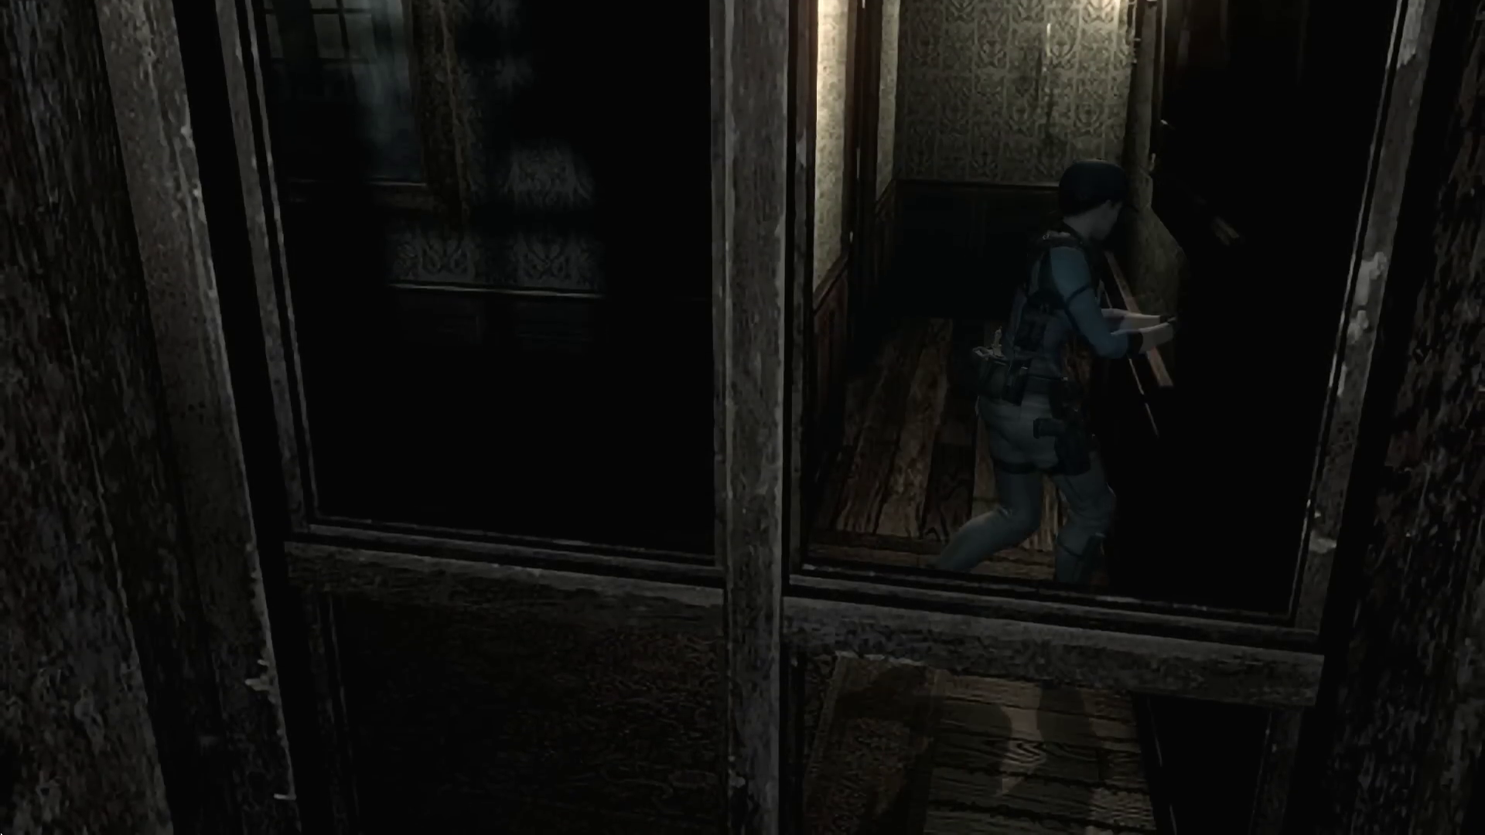
{"action": "key", "text": "w"}
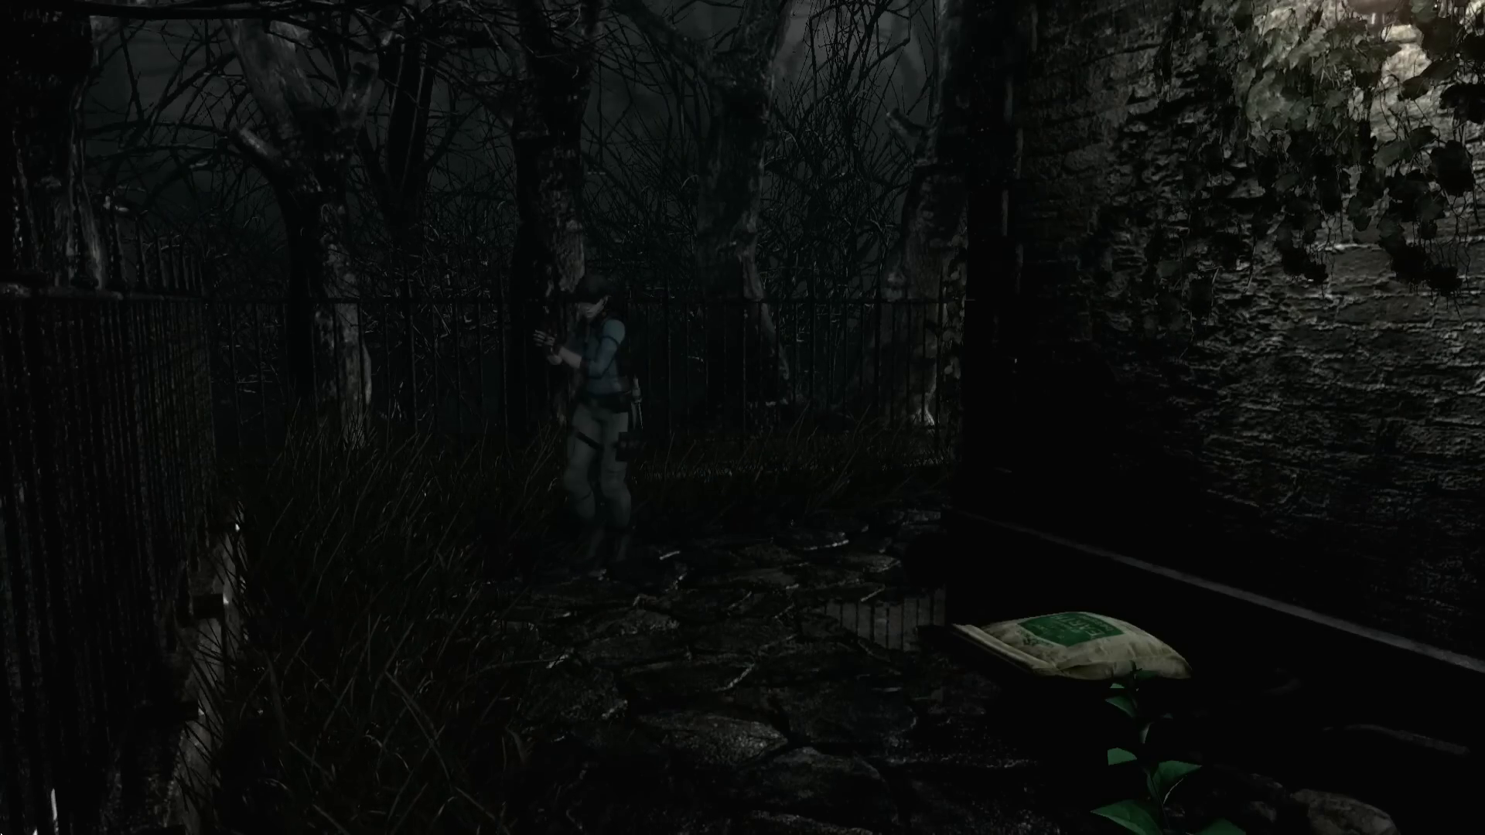
Try to take the bag of earth and dismiss the full-inventory message
{"action": "key", "text": "Up"}
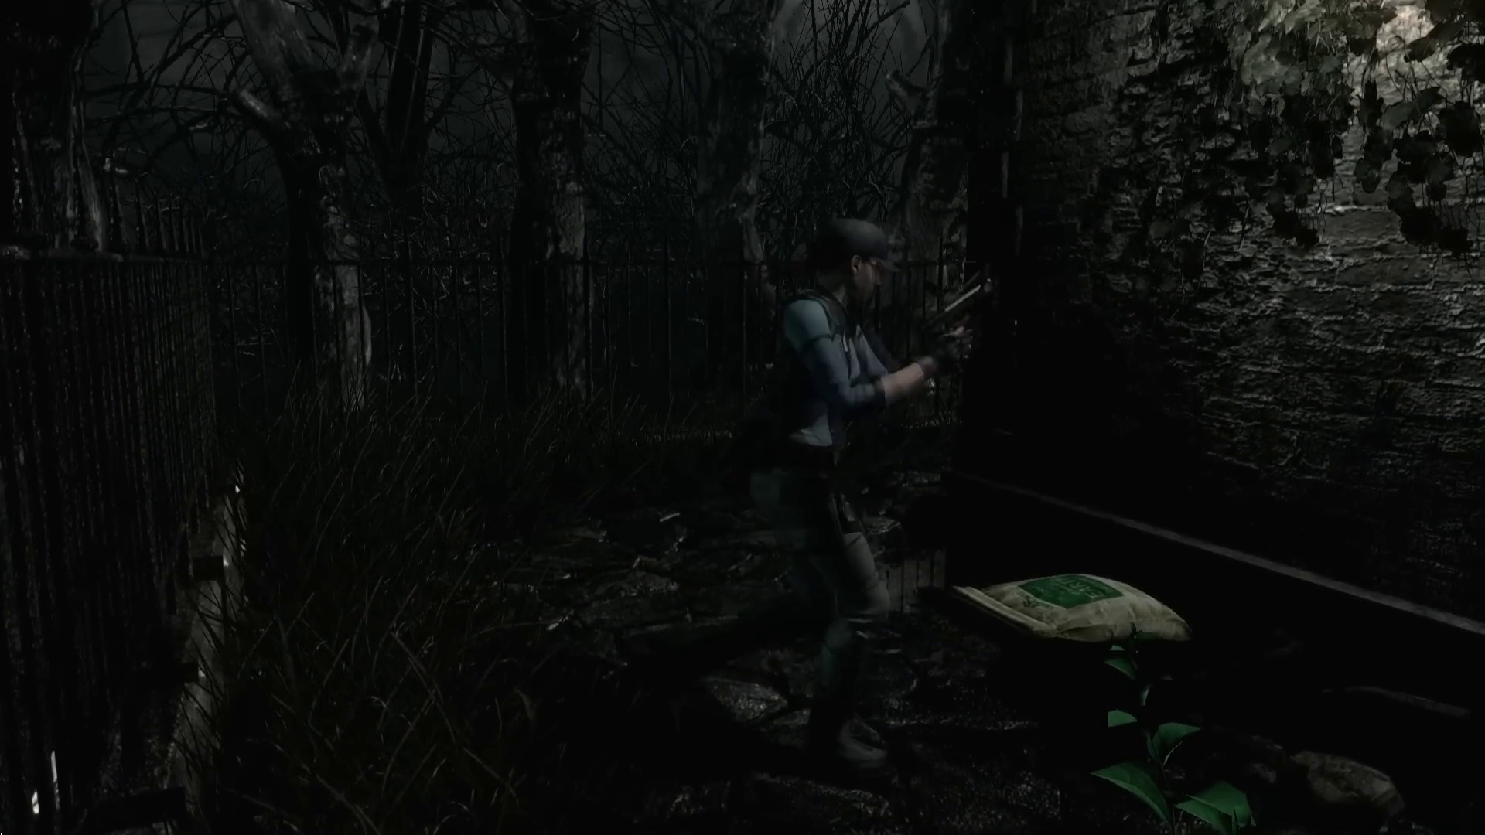
{"action": "key", "text": "Return"}
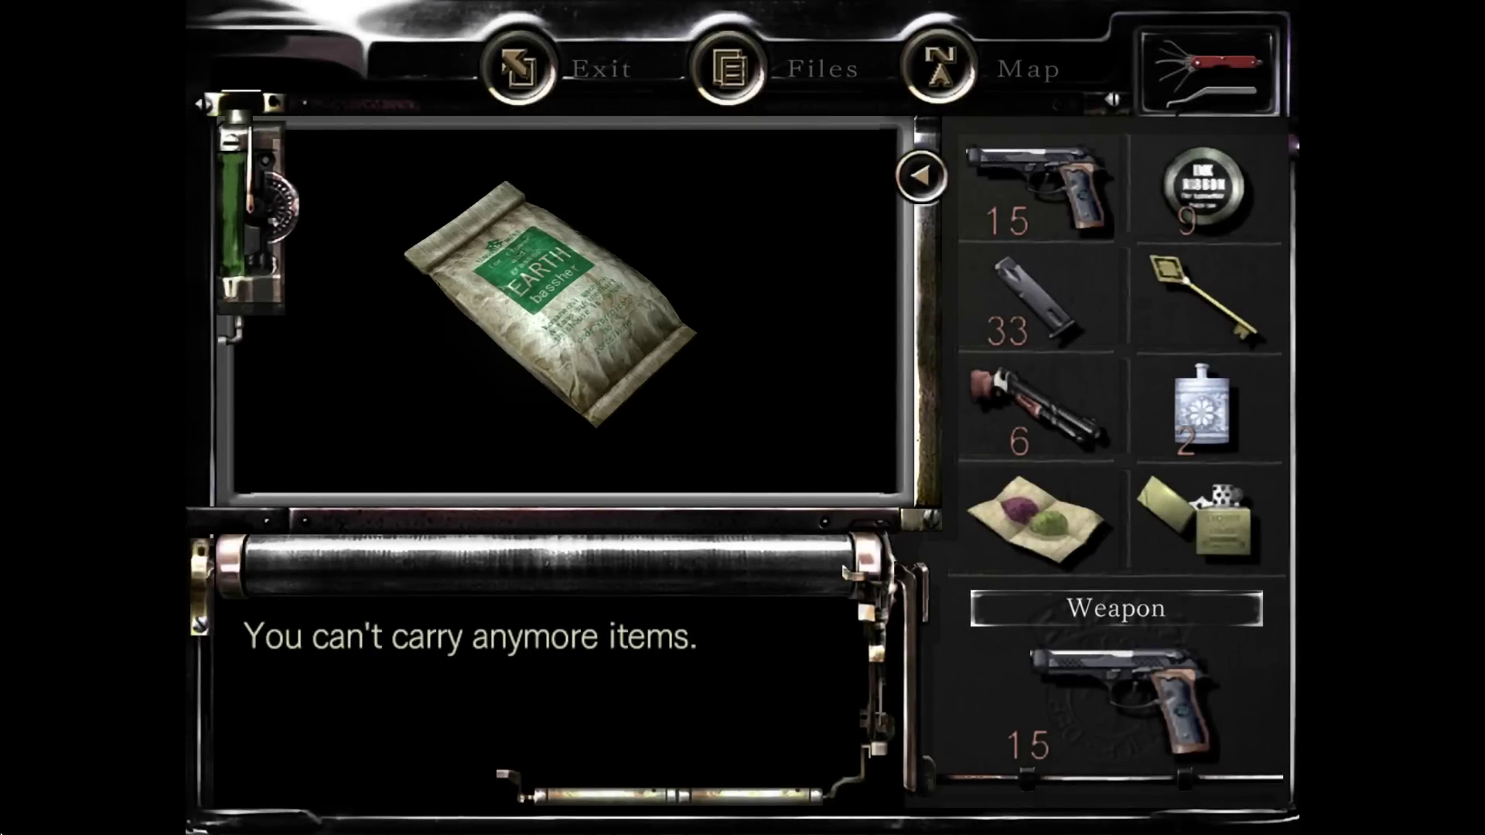
{"action": "key", "text": "Return"}
{"action": "key", "text": "Up"}
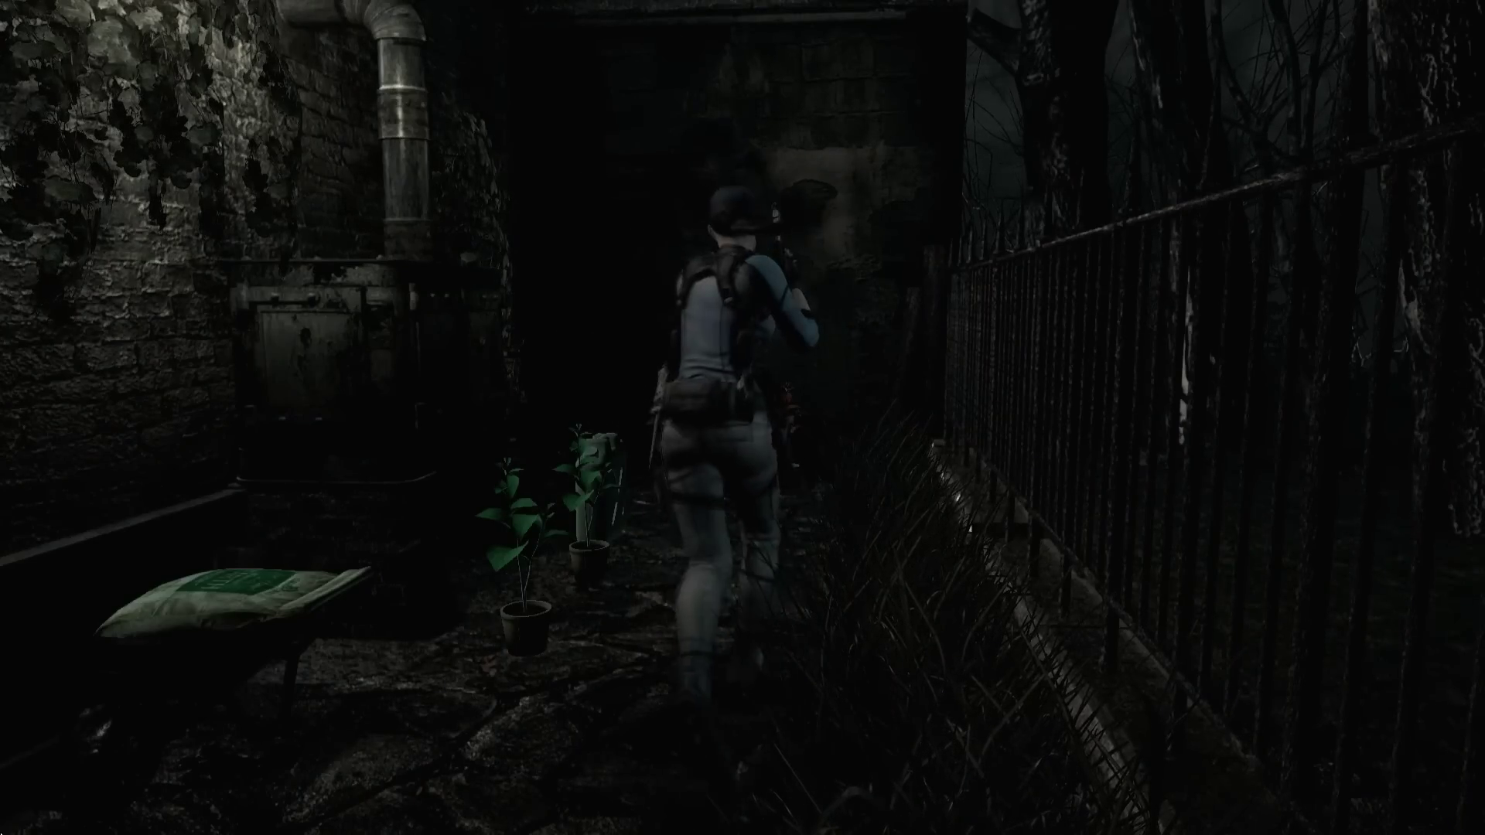
Check the kerosene tank and herb, dismiss the can't-carry message, and return to the checkered hallway
{"action": "key", "text": "Up"}
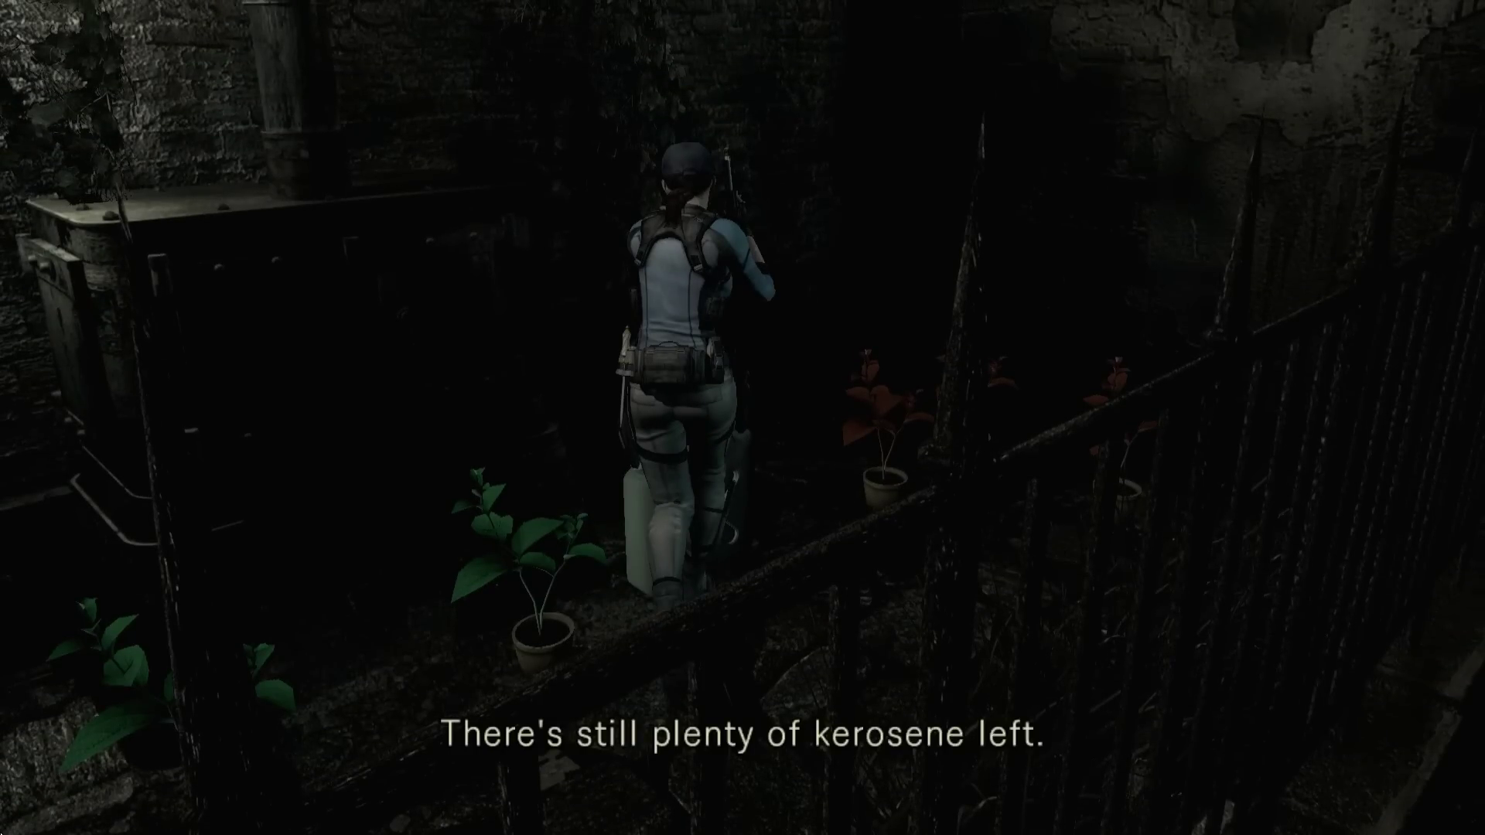
{"action": "key", "text": "Return"}
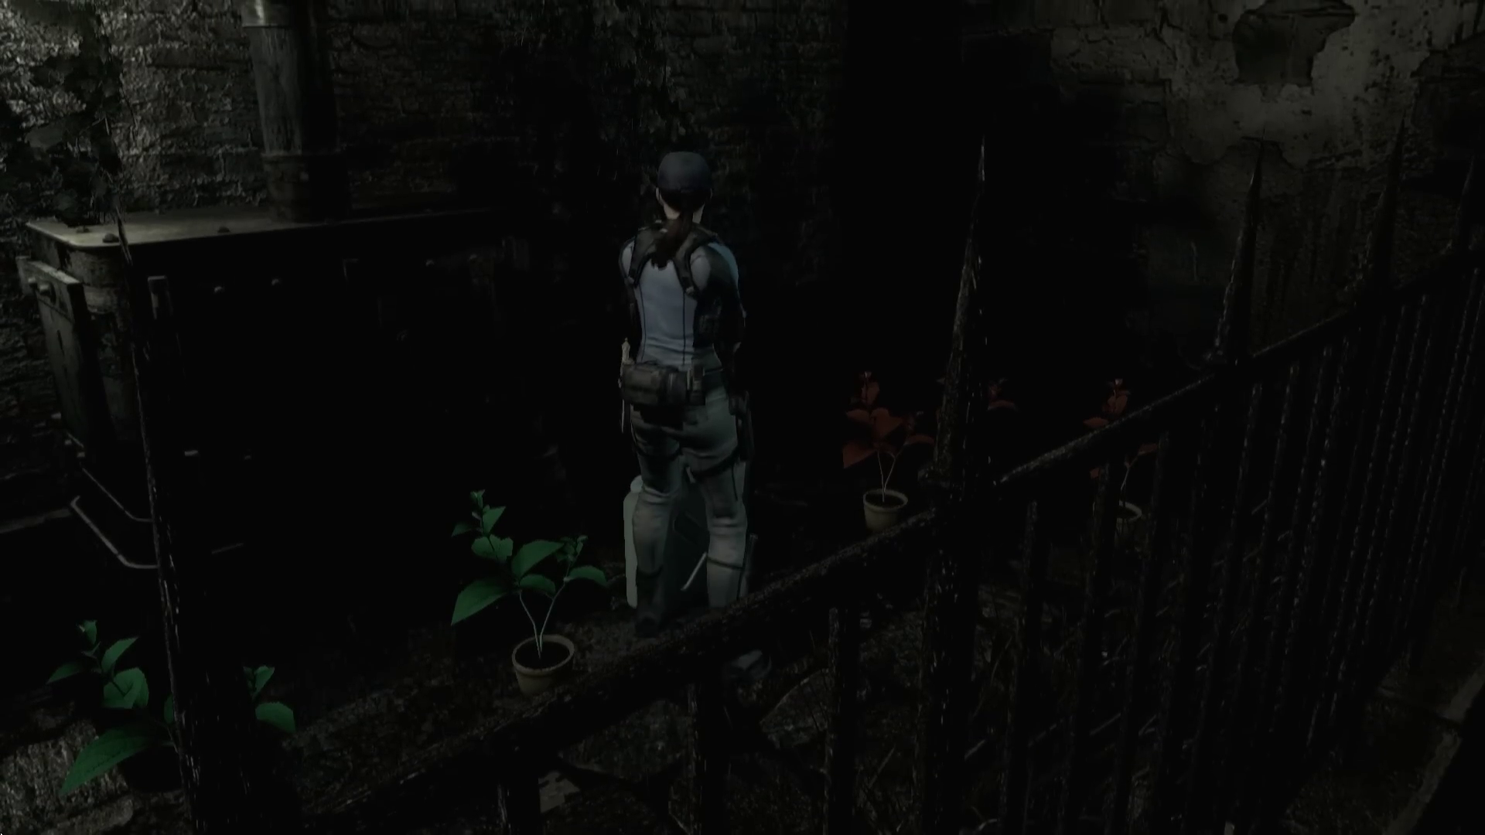
{"action": "key", "text": "Down"}
{"action": "key", "text": "Up"}
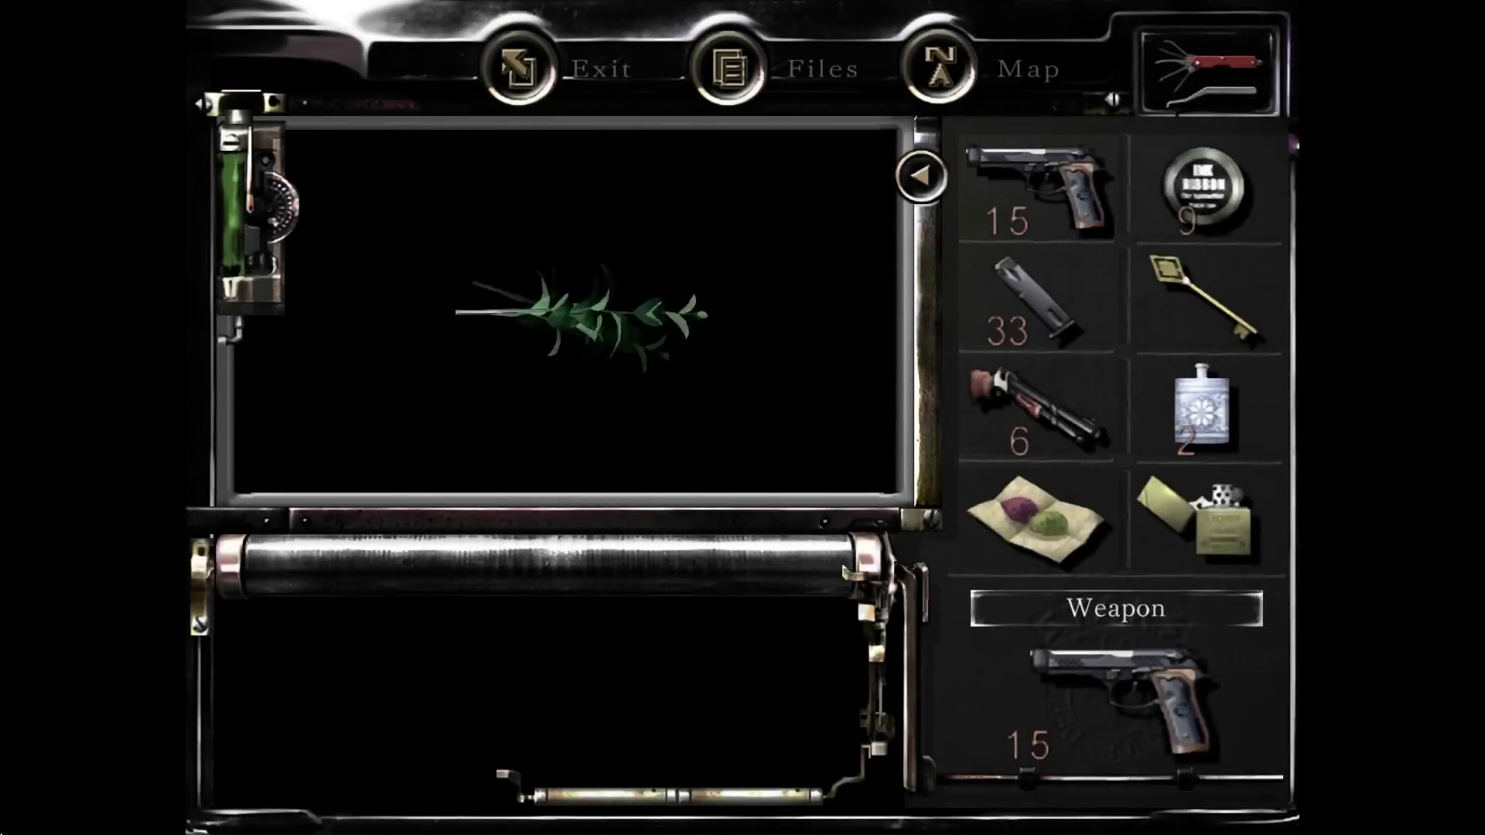
{"action": "key", "text": "Return"}
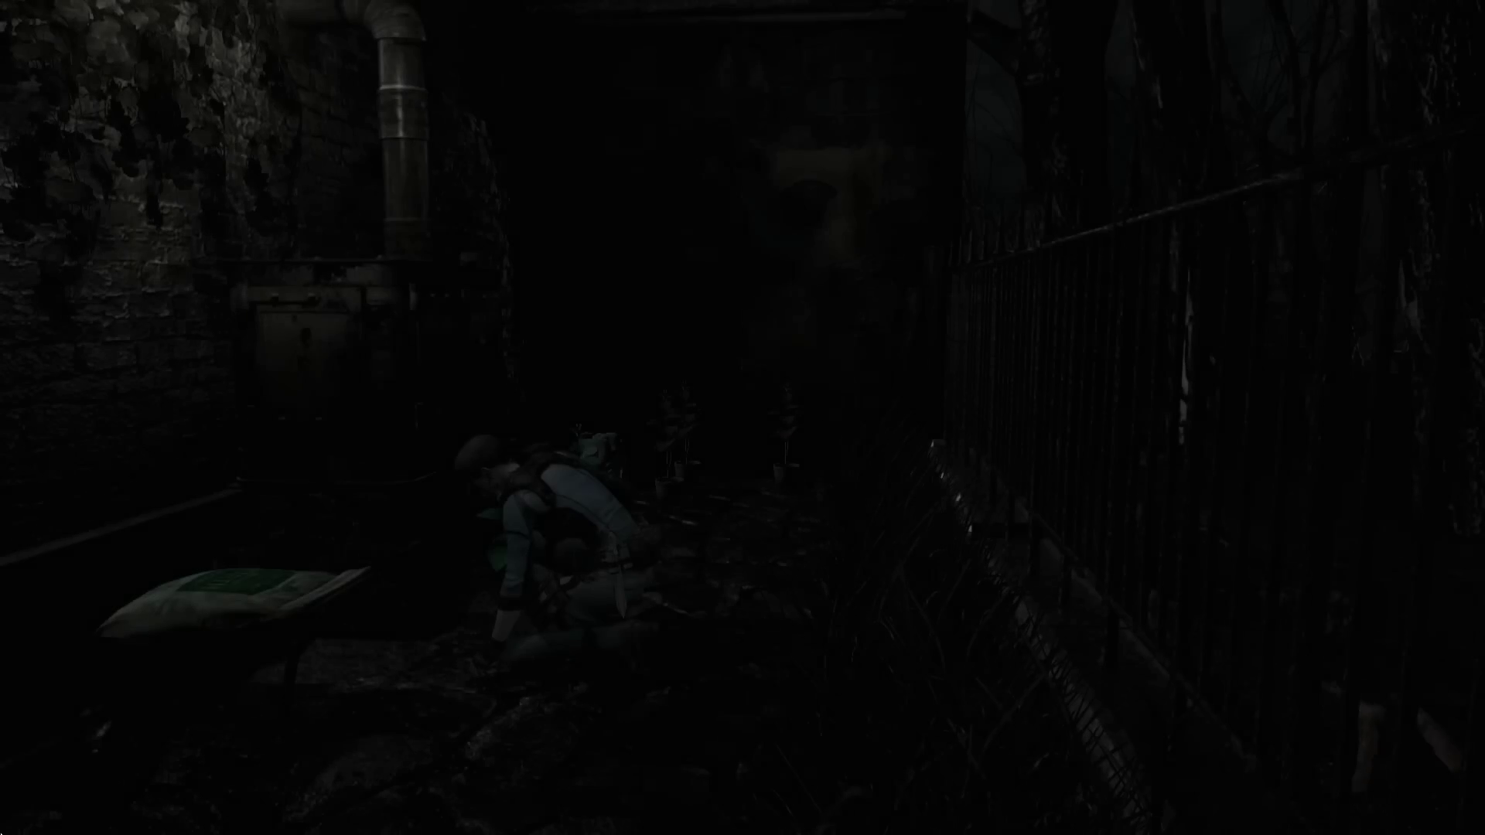
{"action": "key", "text": "Up"}
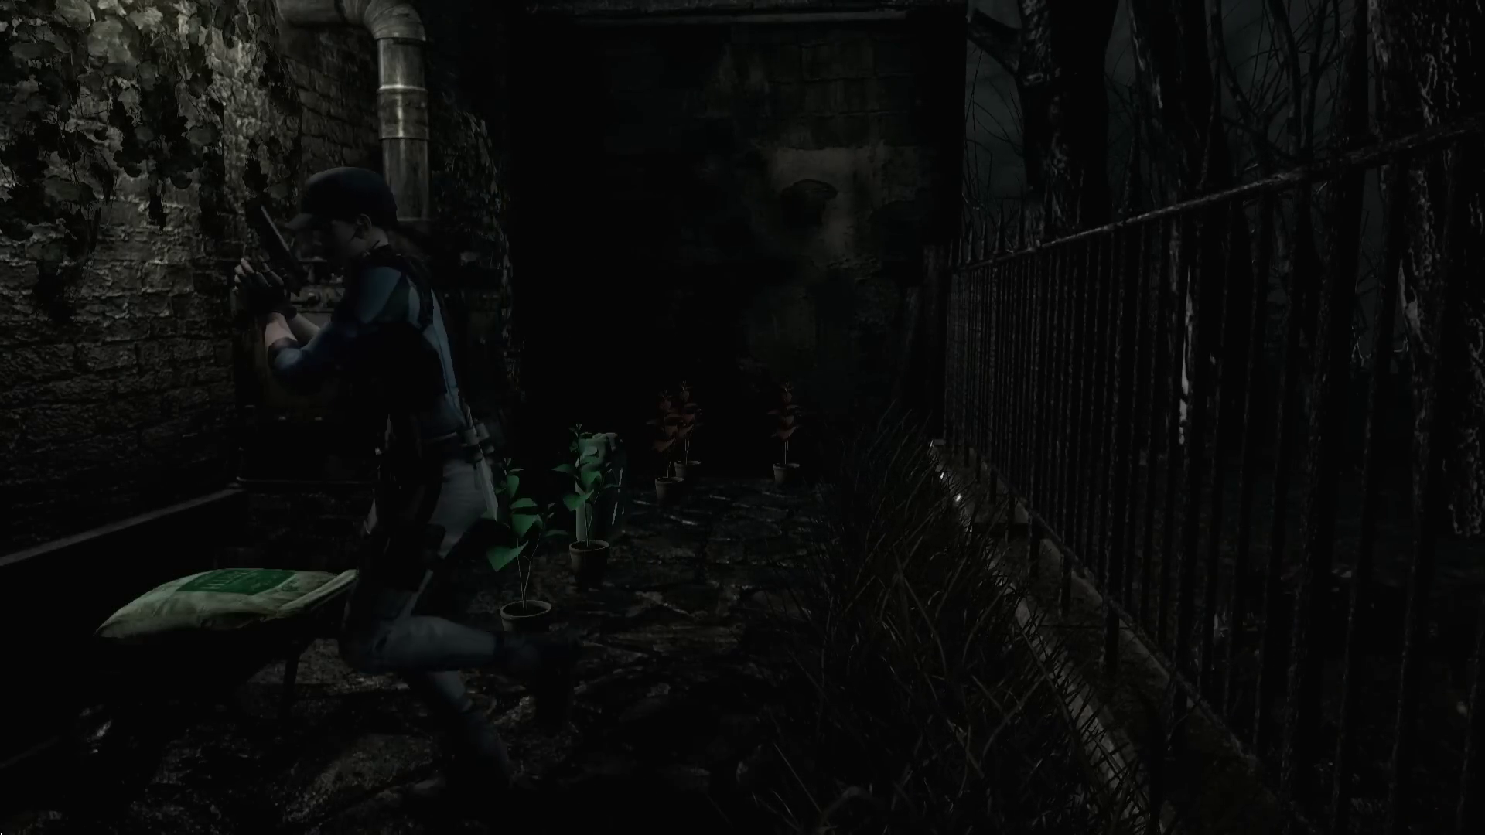
{"action": "key", "text": "Up"}
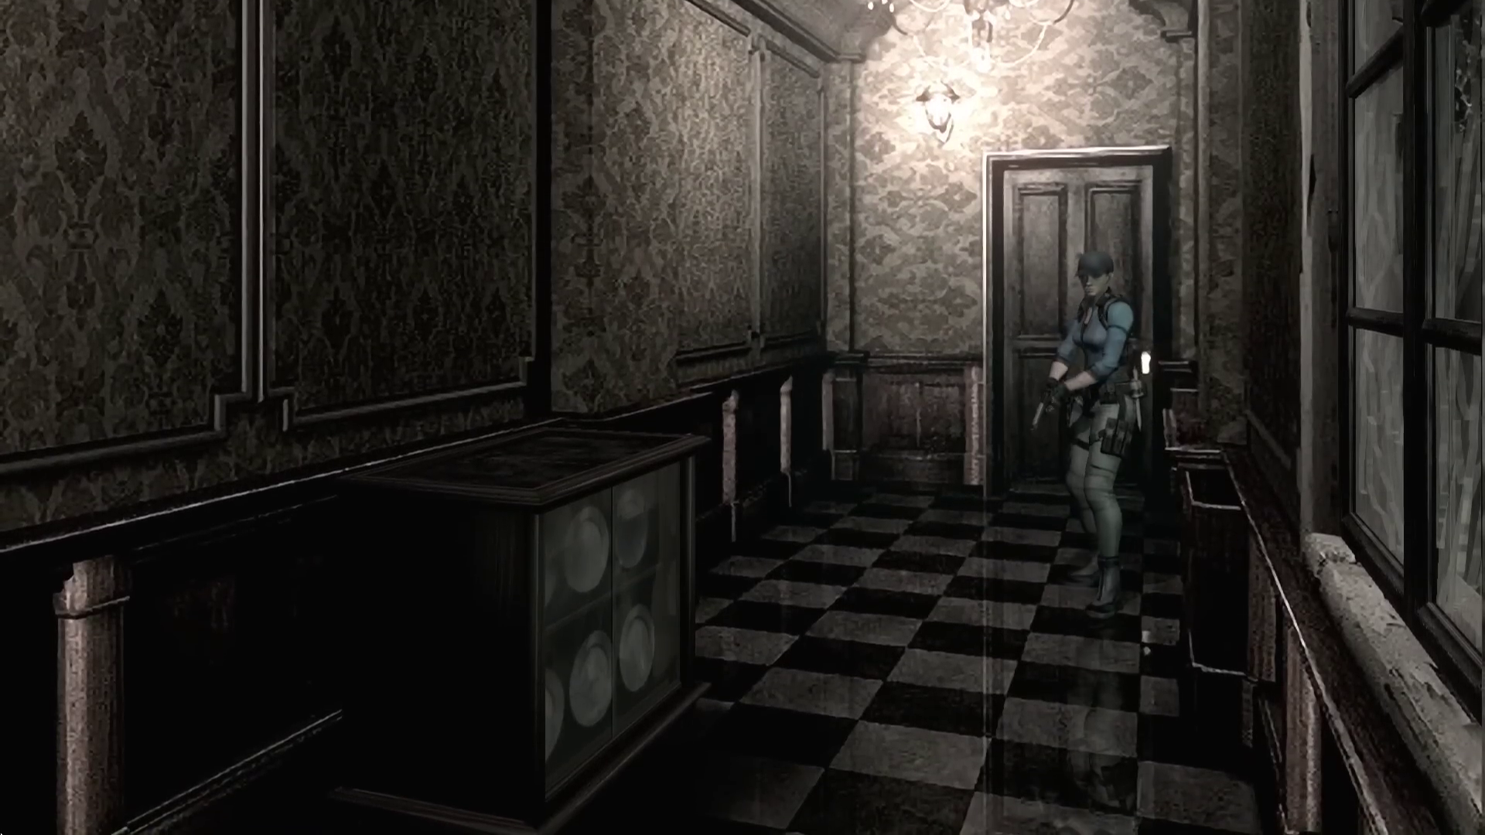
Shoot the zombie crashing through the window and walk toward the far door
{"action": "key", "text": "shift"}
{"action": "key", "text": "space"}
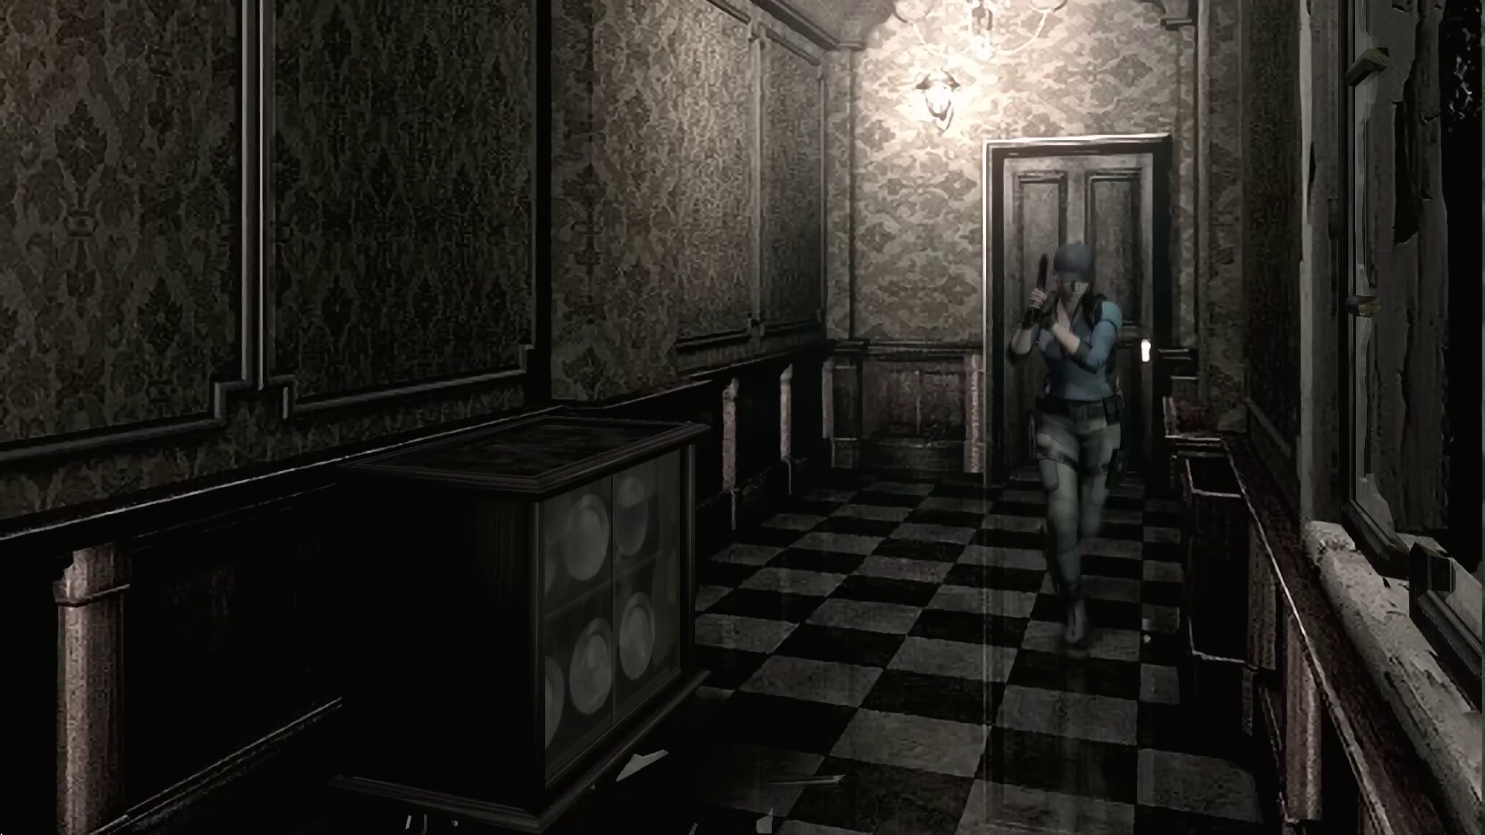
{"action": "key", "text": "w"}
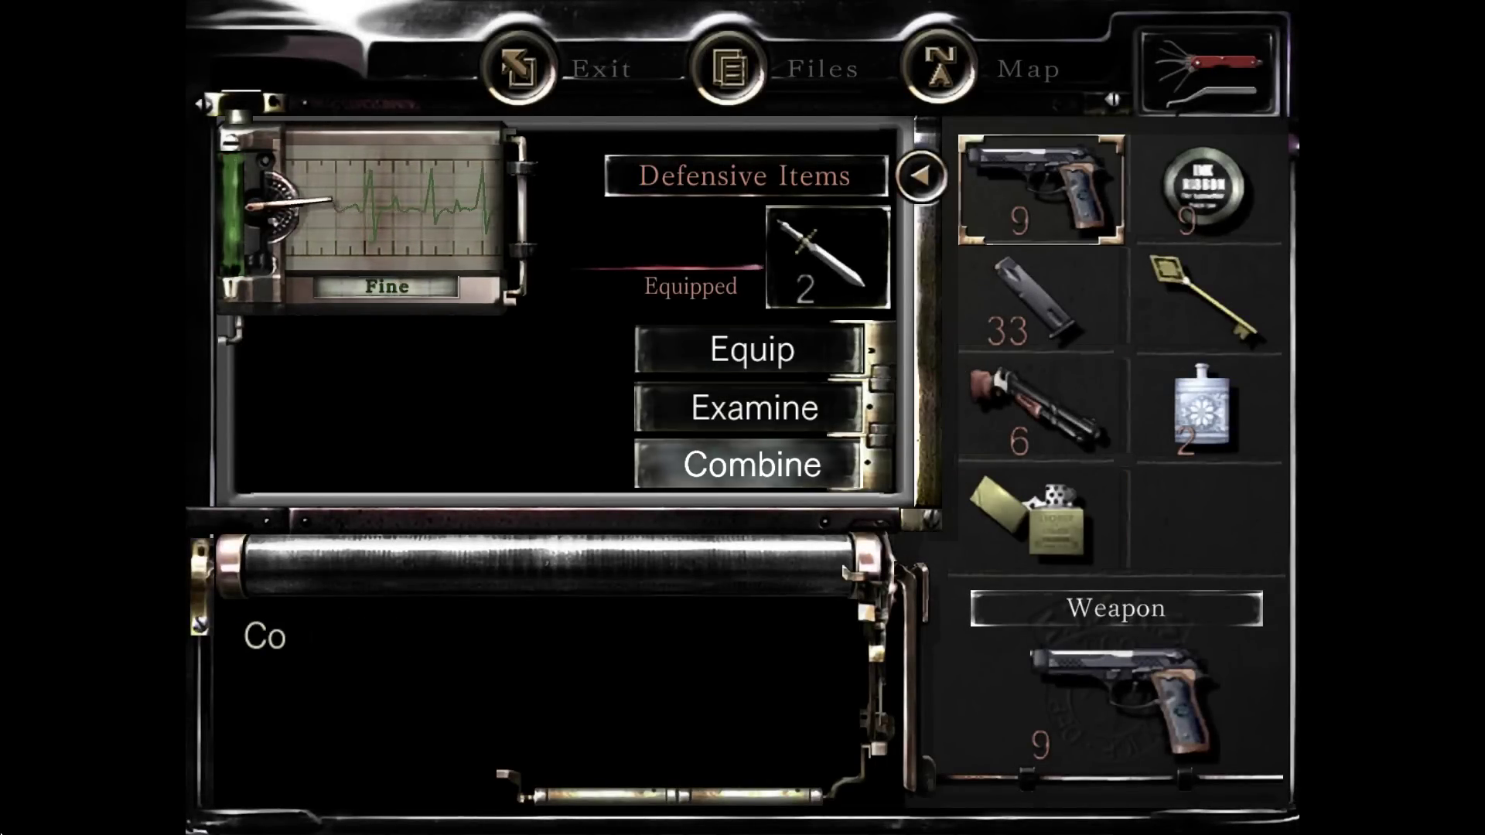
Walk up the hallway past the cabinet and examine the Dagger
{"action": "key", "text": "Tab"}
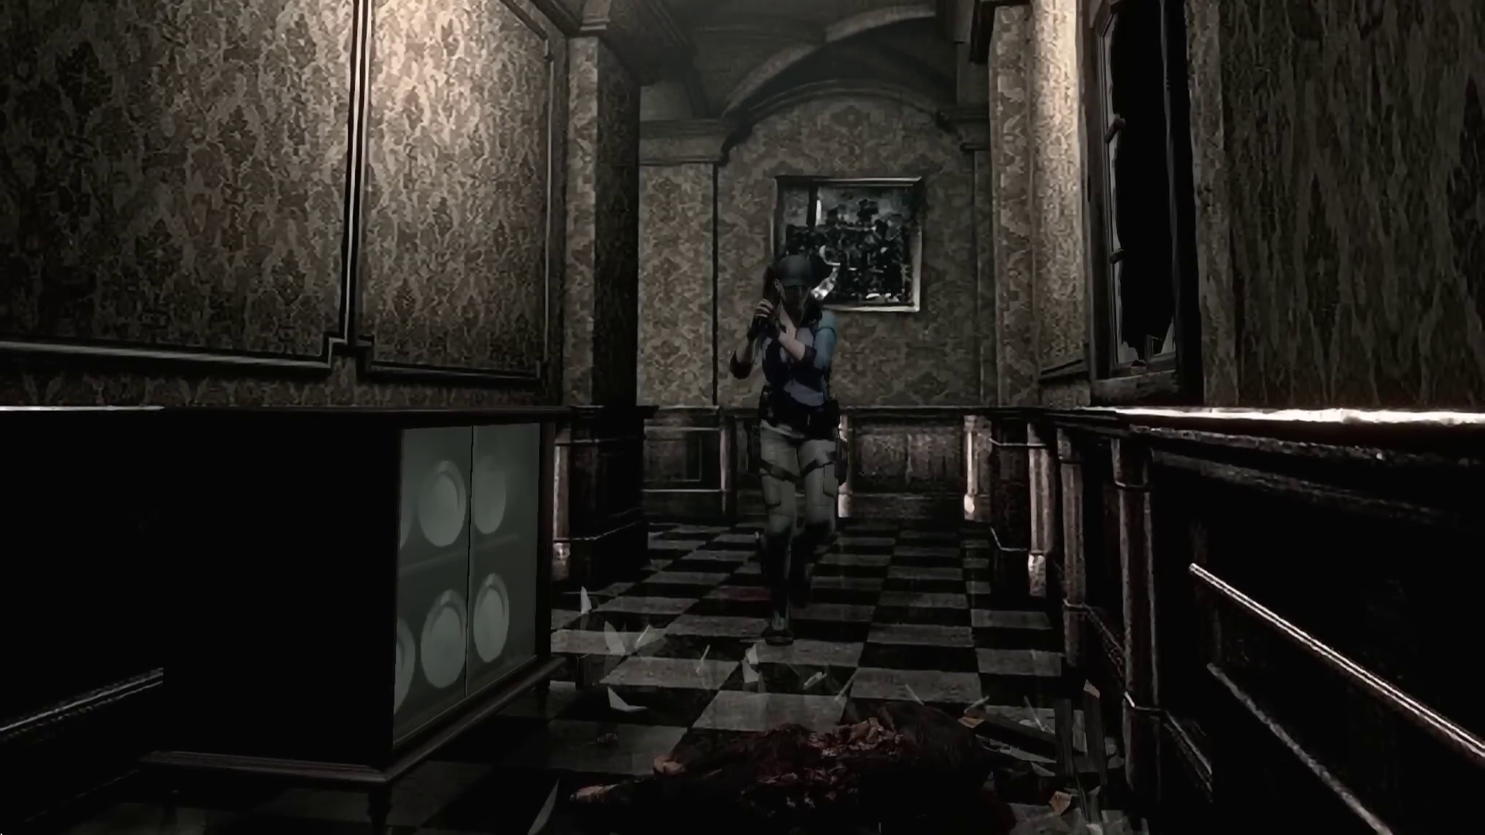
{"action": "key", "text": "w"}
{"action": "key", "text": "a"}
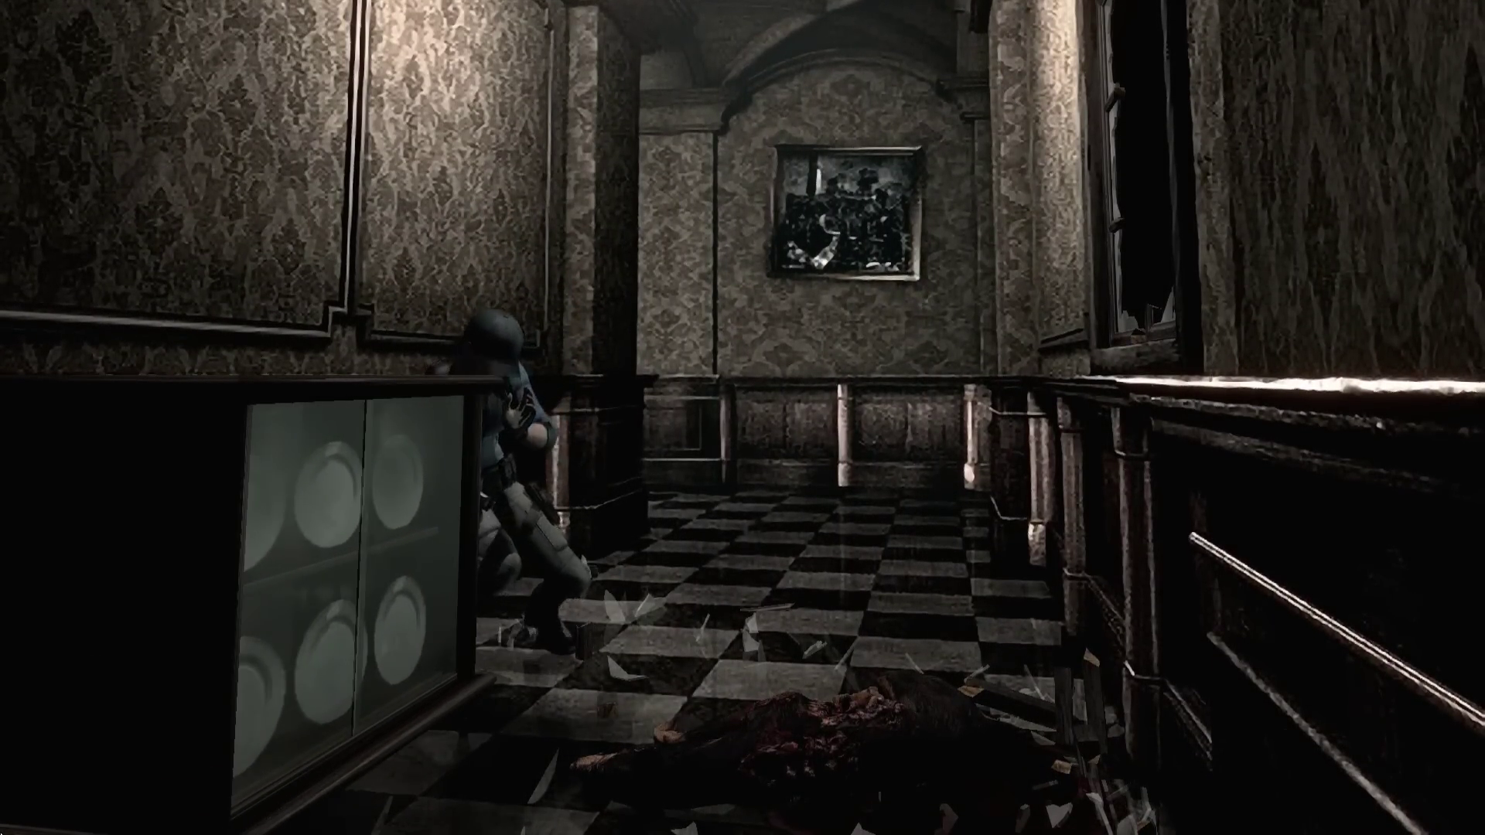
{"action": "key", "text": "a"}
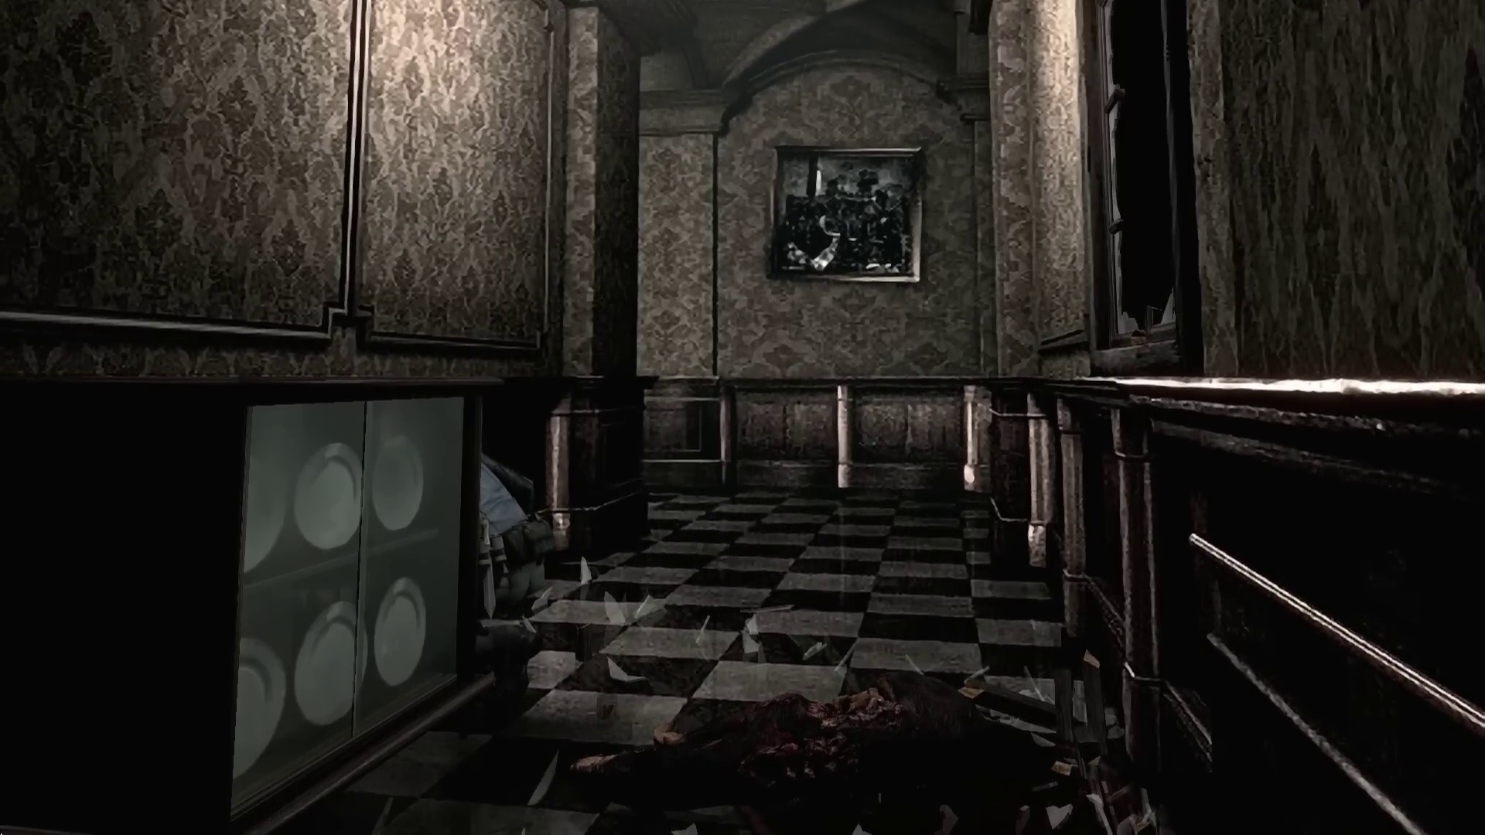
{"action": "key", "text": "space"}
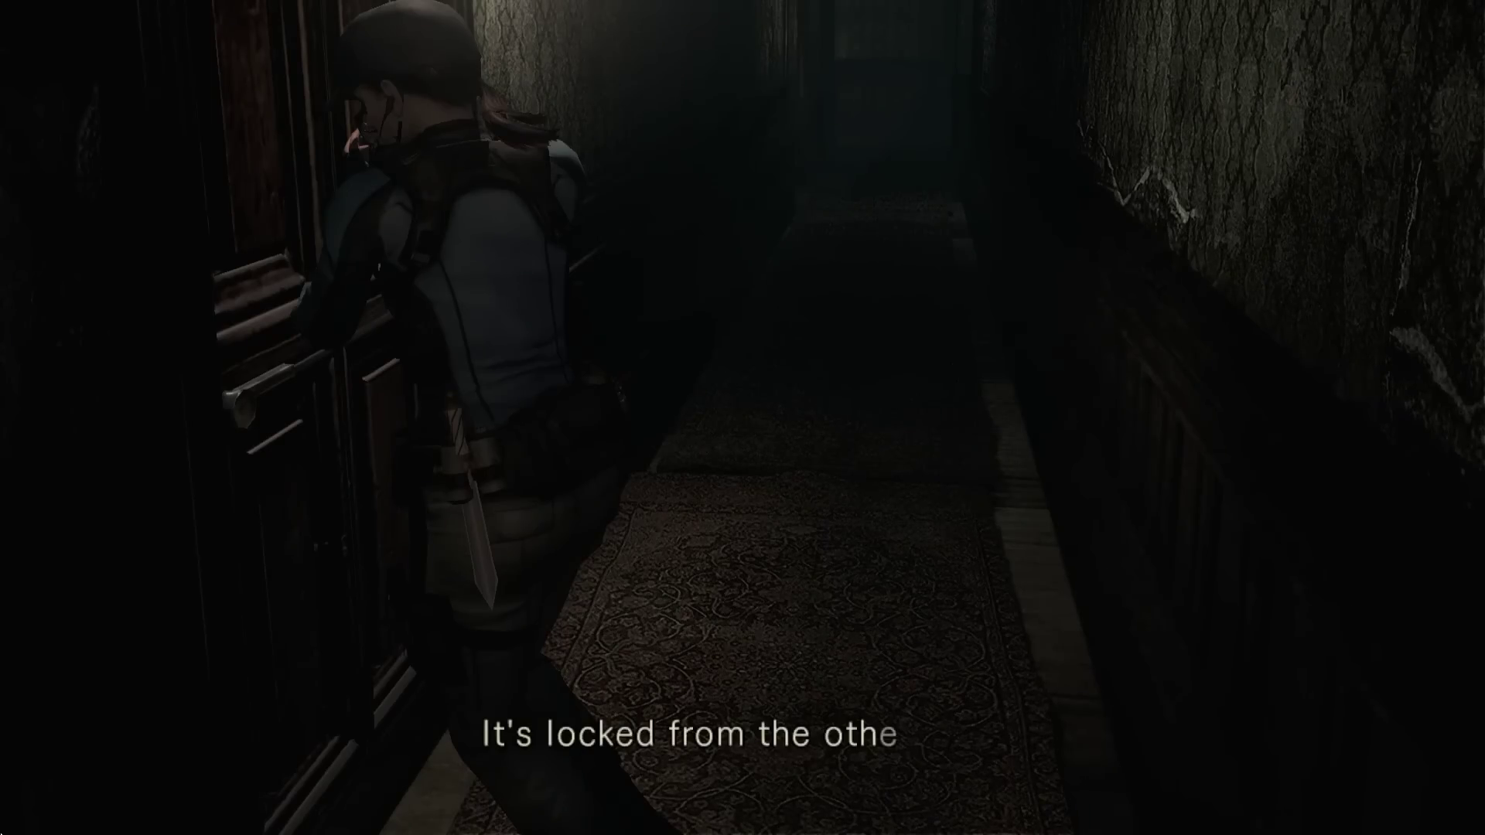
Run down the railing corridor, find its door locked, and keep going
{"action": "key", "text": "Return"}
{"action": "key", "text": "w"}
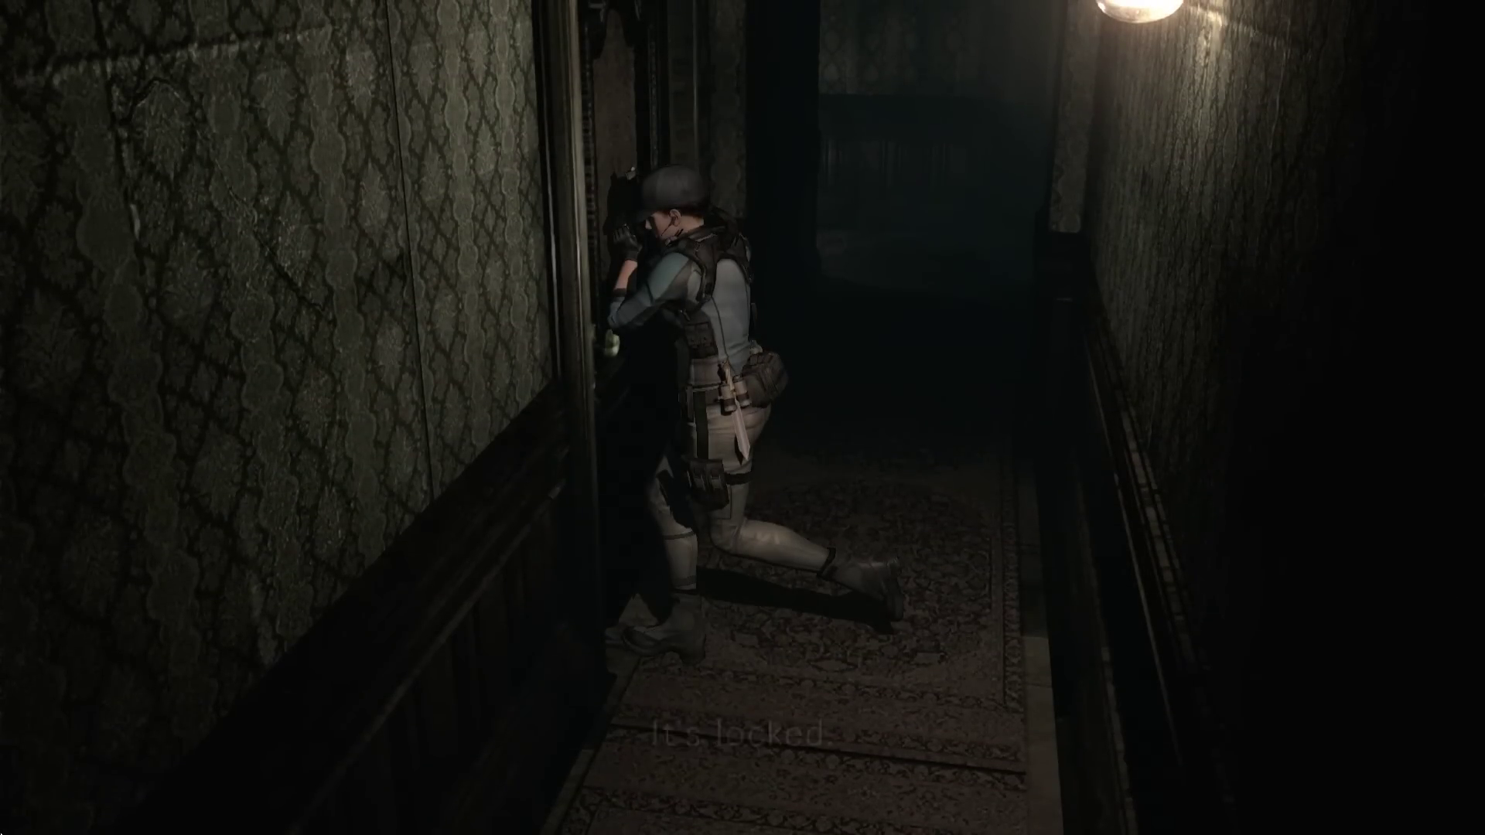
{"action": "key", "text": "Return"}
{"action": "key", "text": "w"}
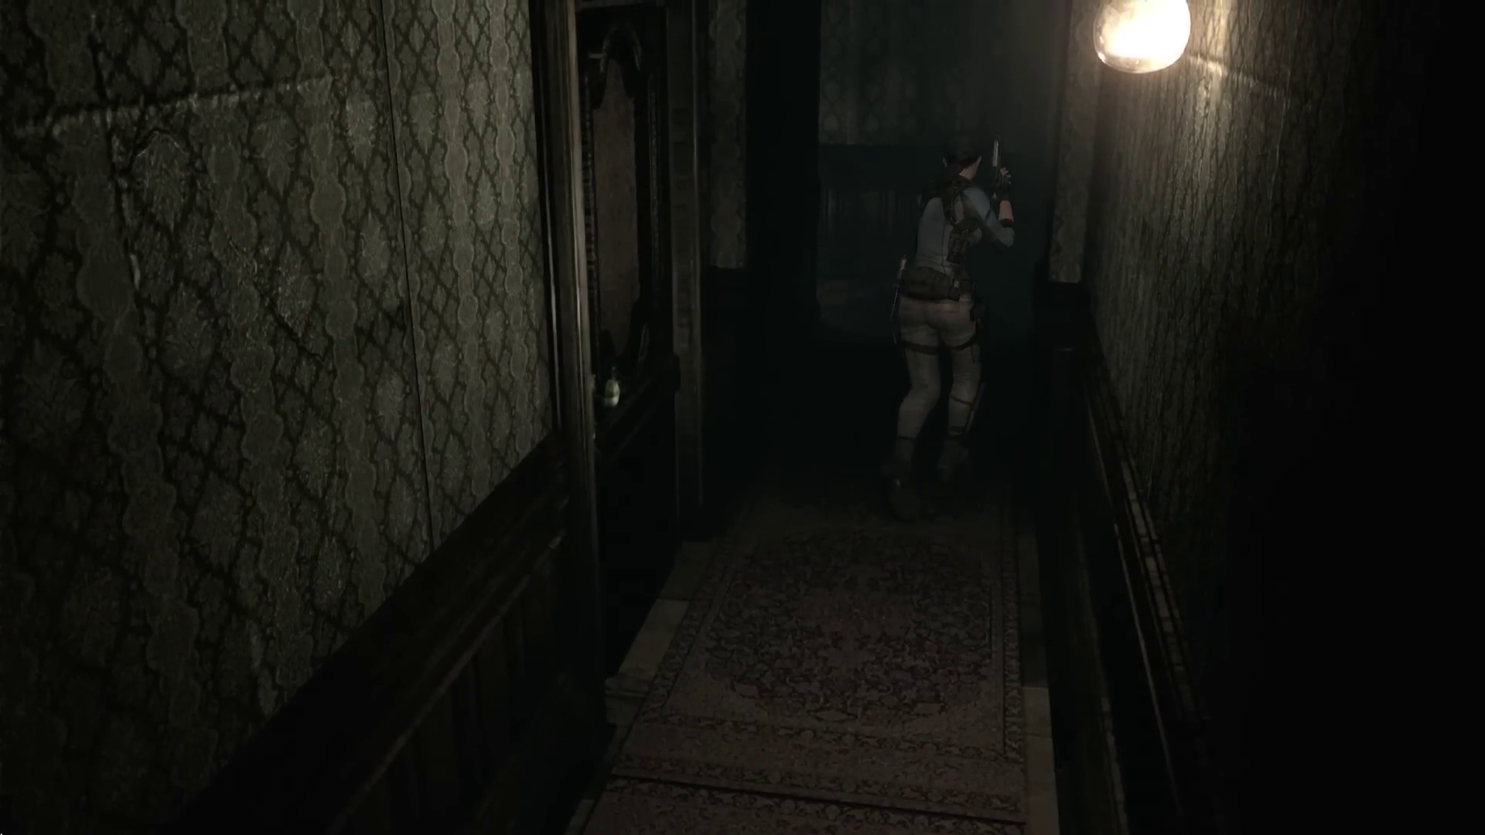
{"action": "key", "text": "s"}
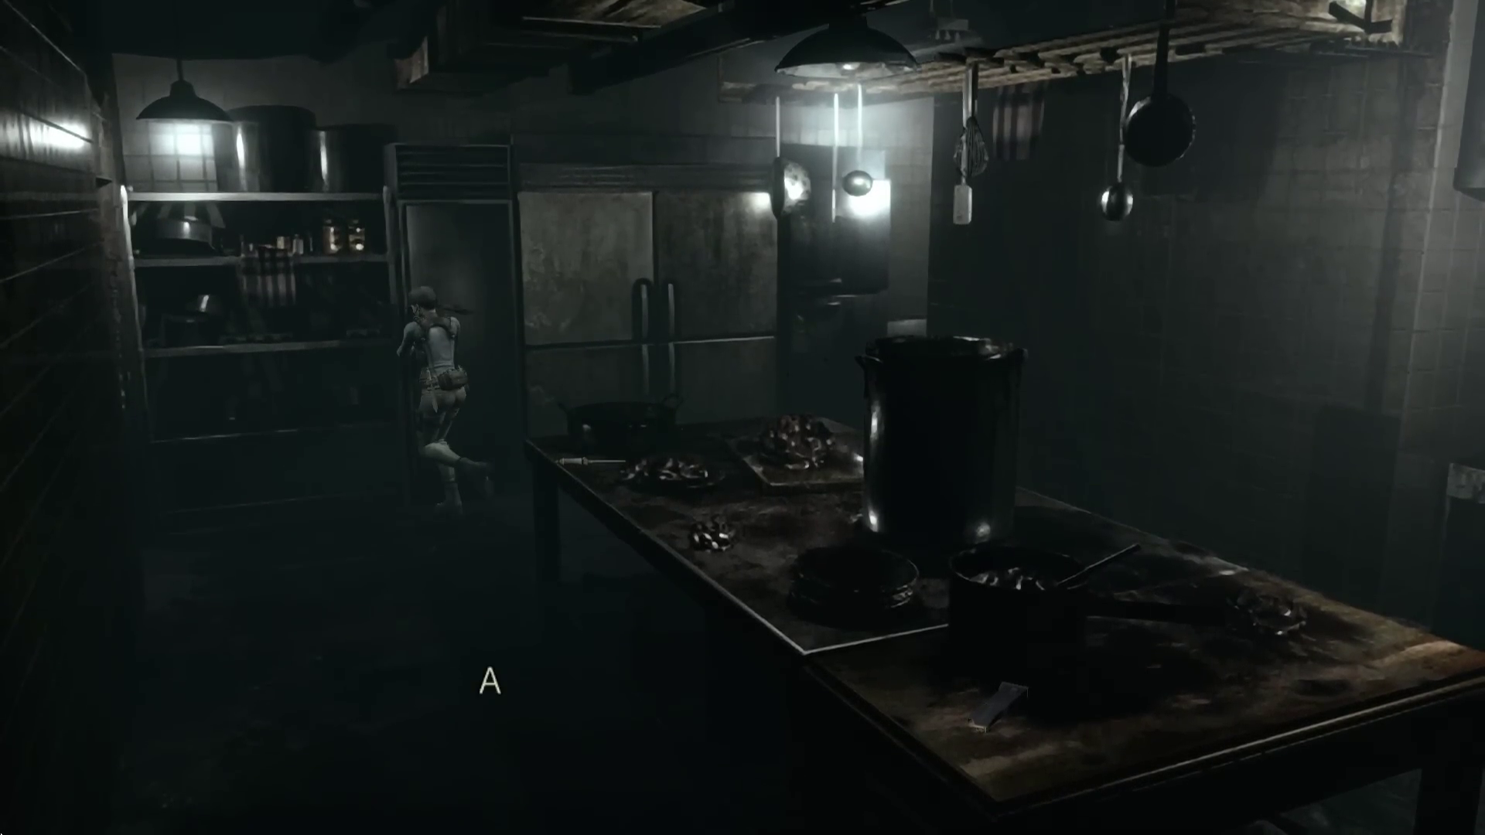
{"action": "key", "text": "s"}
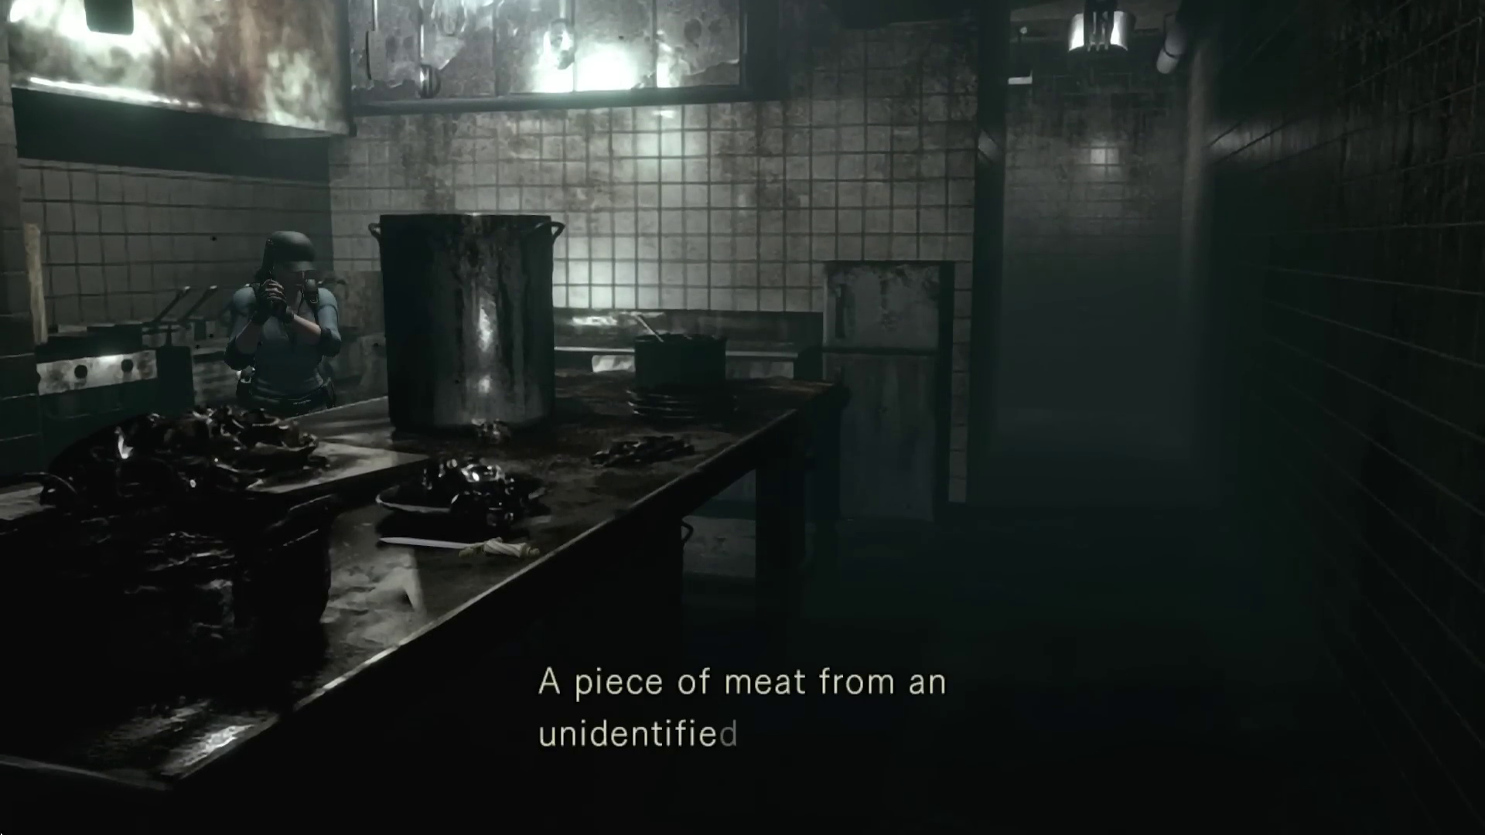
Examine the meat on the kitchen counter, then walk down the tiled corridor to the lift
{"action": "key", "text": "Return"}
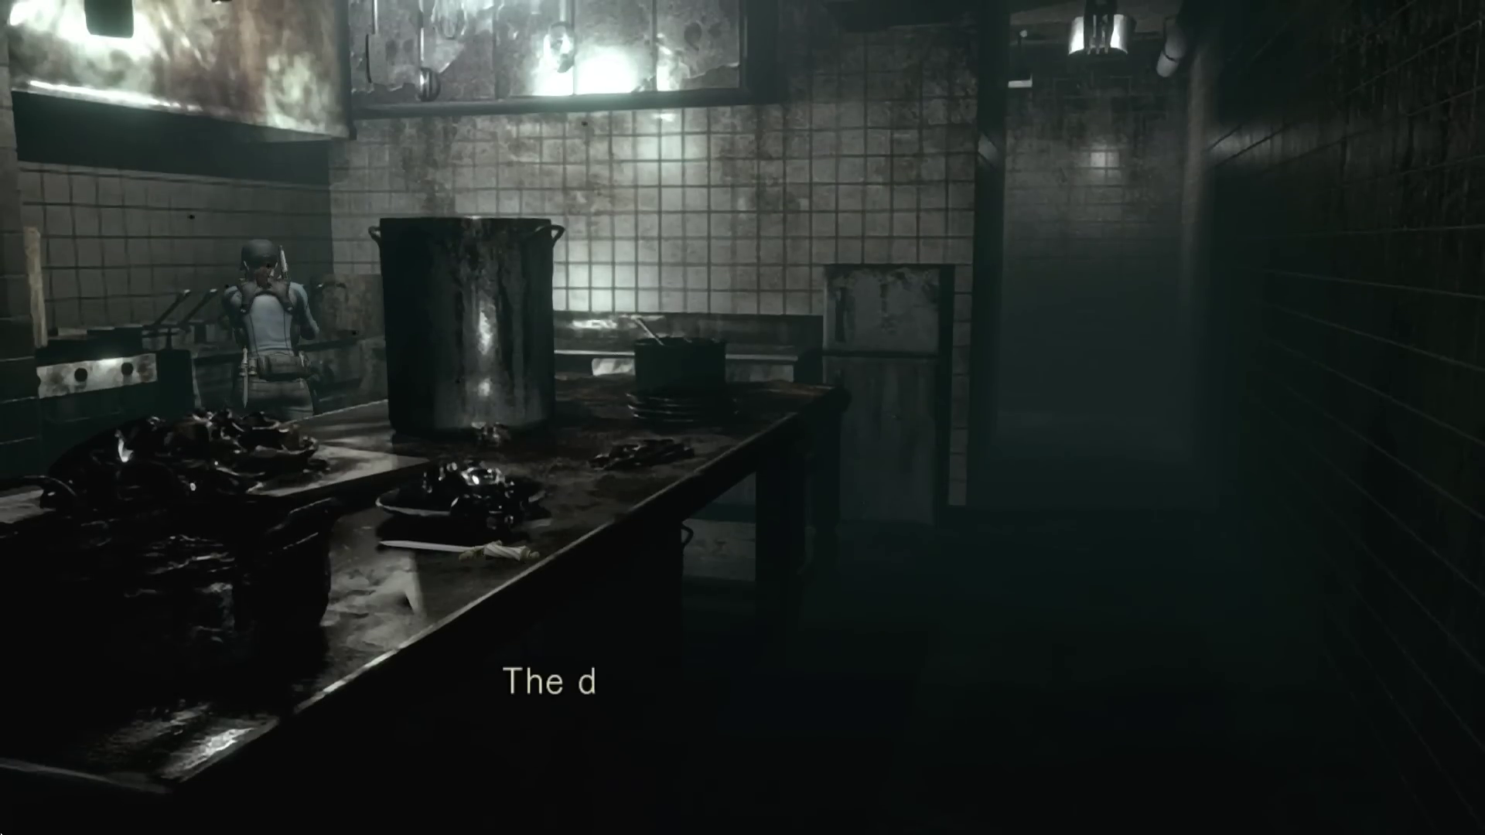
{"action": "key", "text": "Return"}
{"action": "key", "text": "d"}
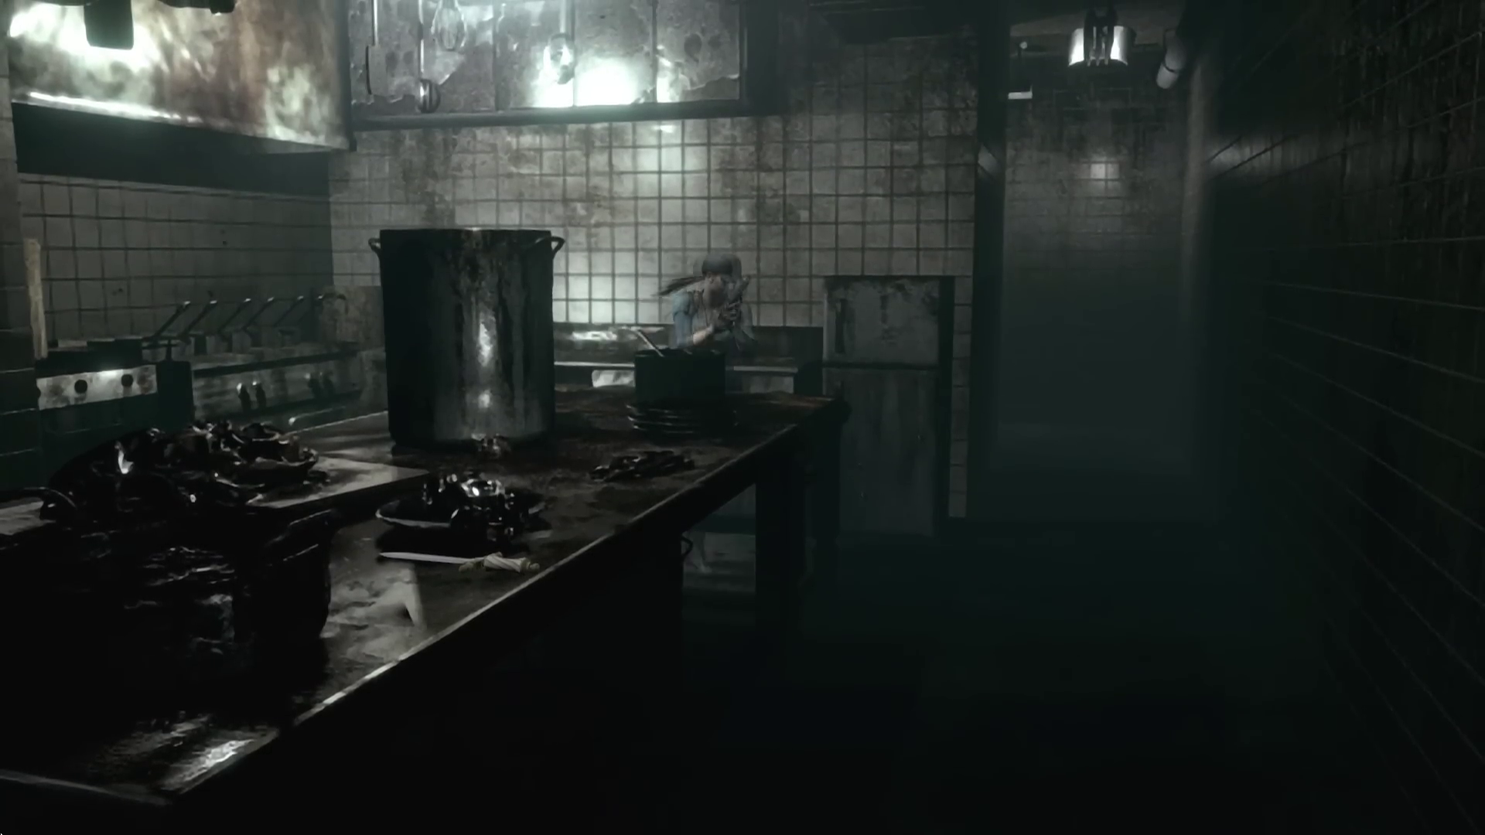
{"action": "key", "text": "w"}
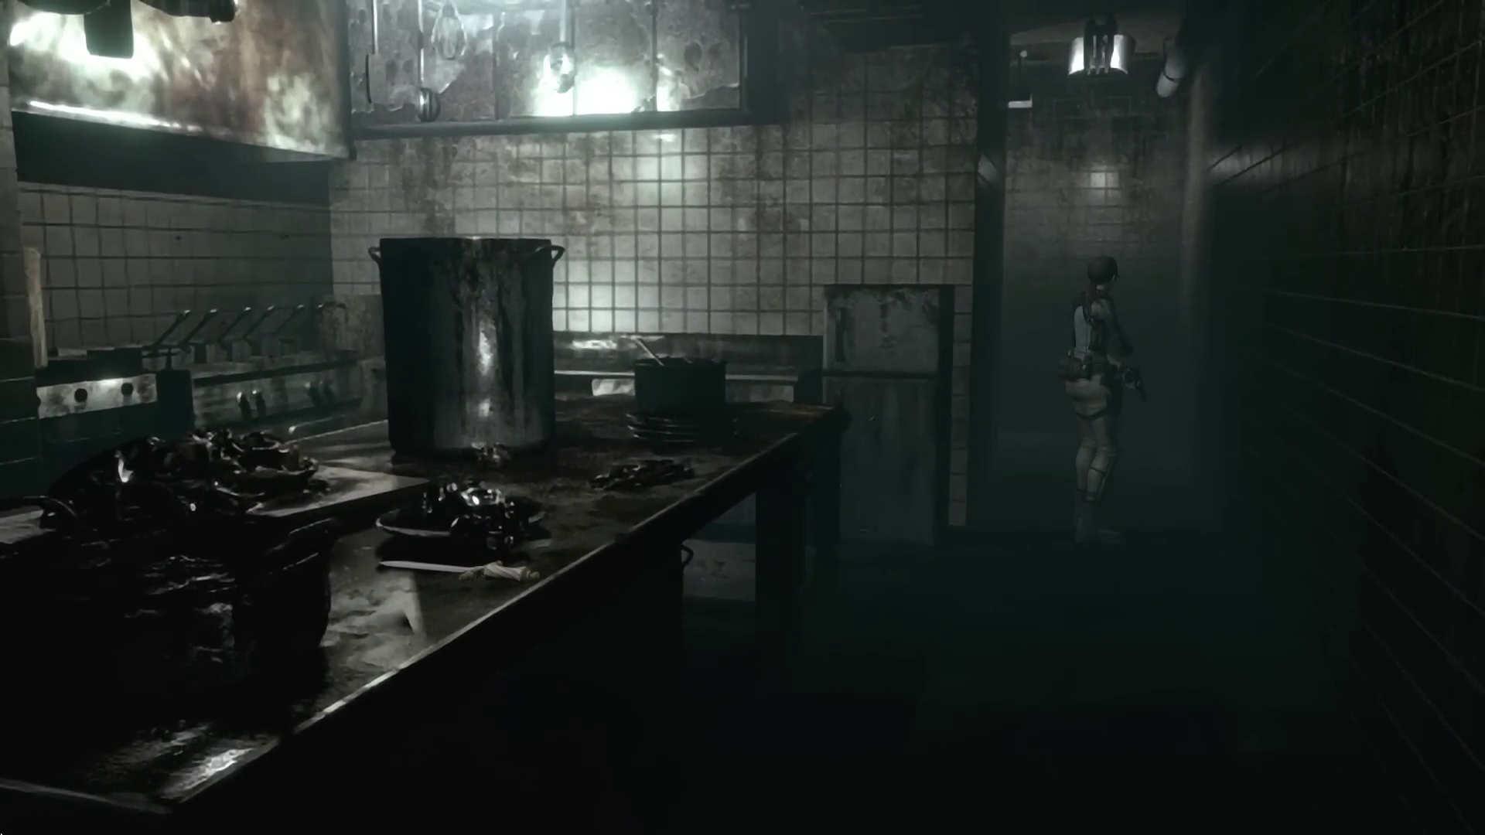
{"action": "key", "text": "w"}
{"action": "key", "text": "w"}
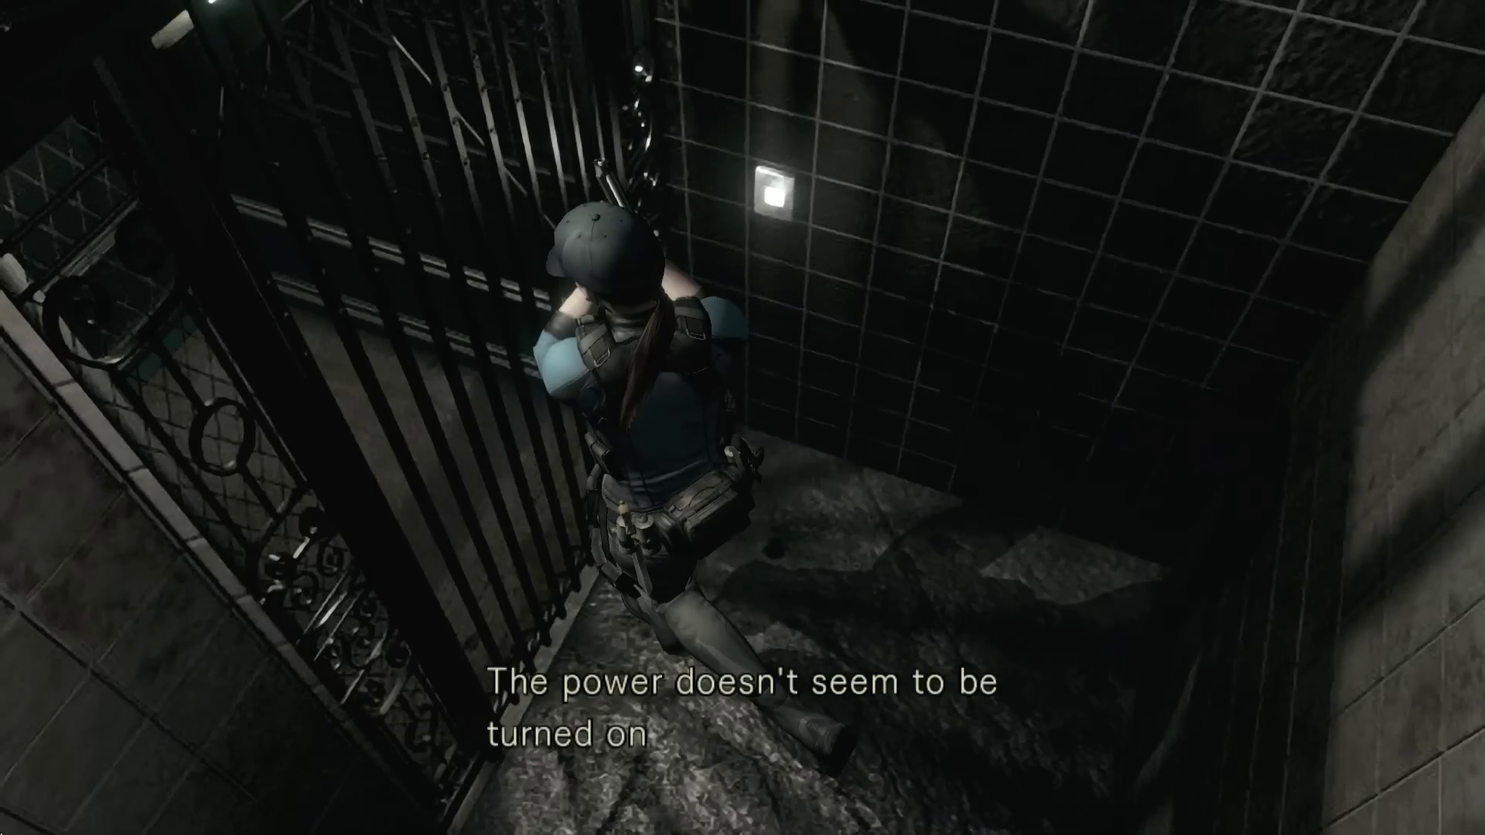
Dismiss the gate's no-power message and walk back past the corpse
{"action": "key", "text": "Return"}
{"action": "key", "text": "s"}
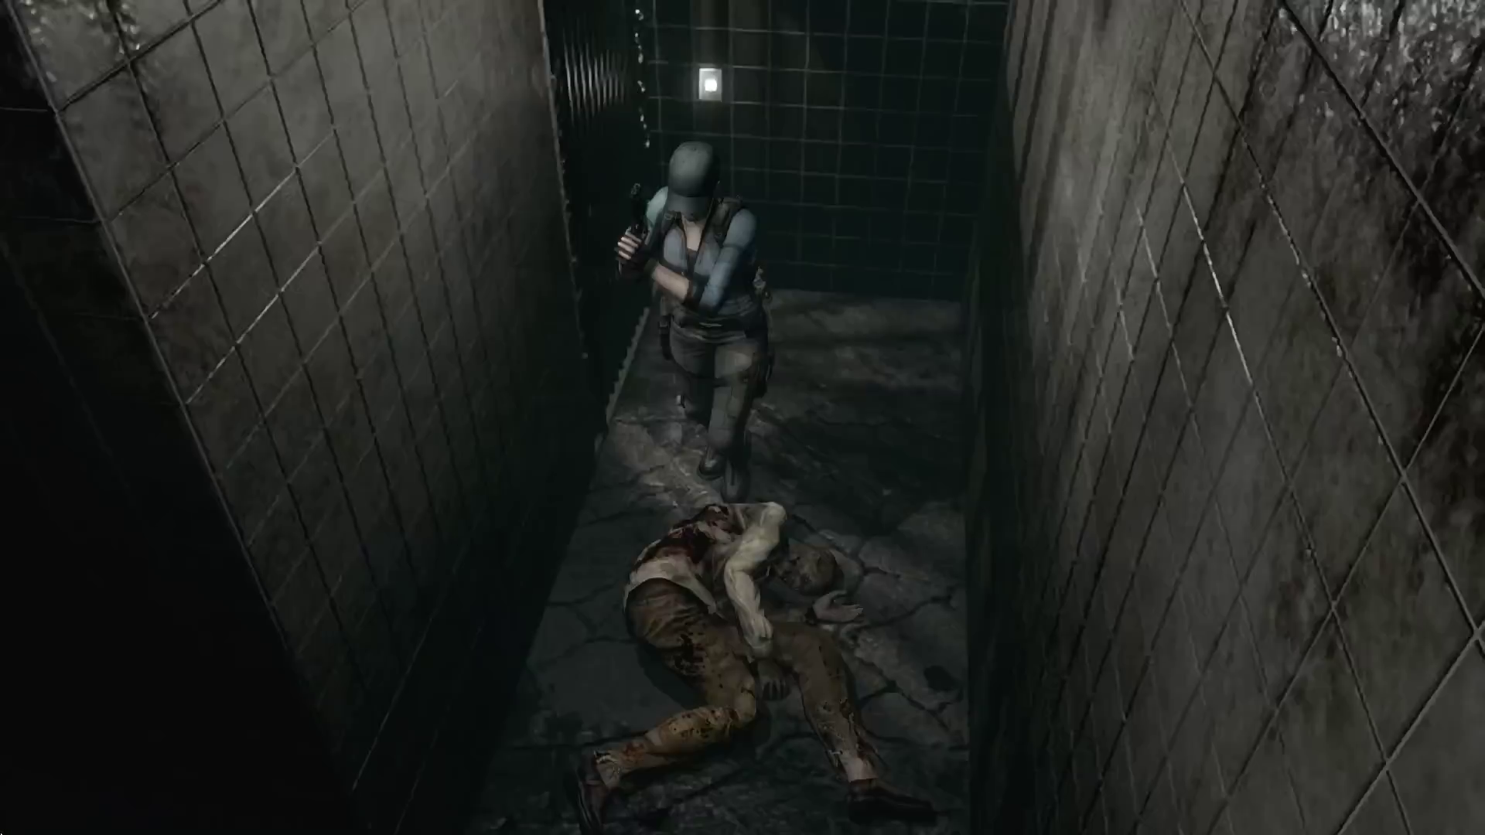
{"action": "key", "text": "s"}
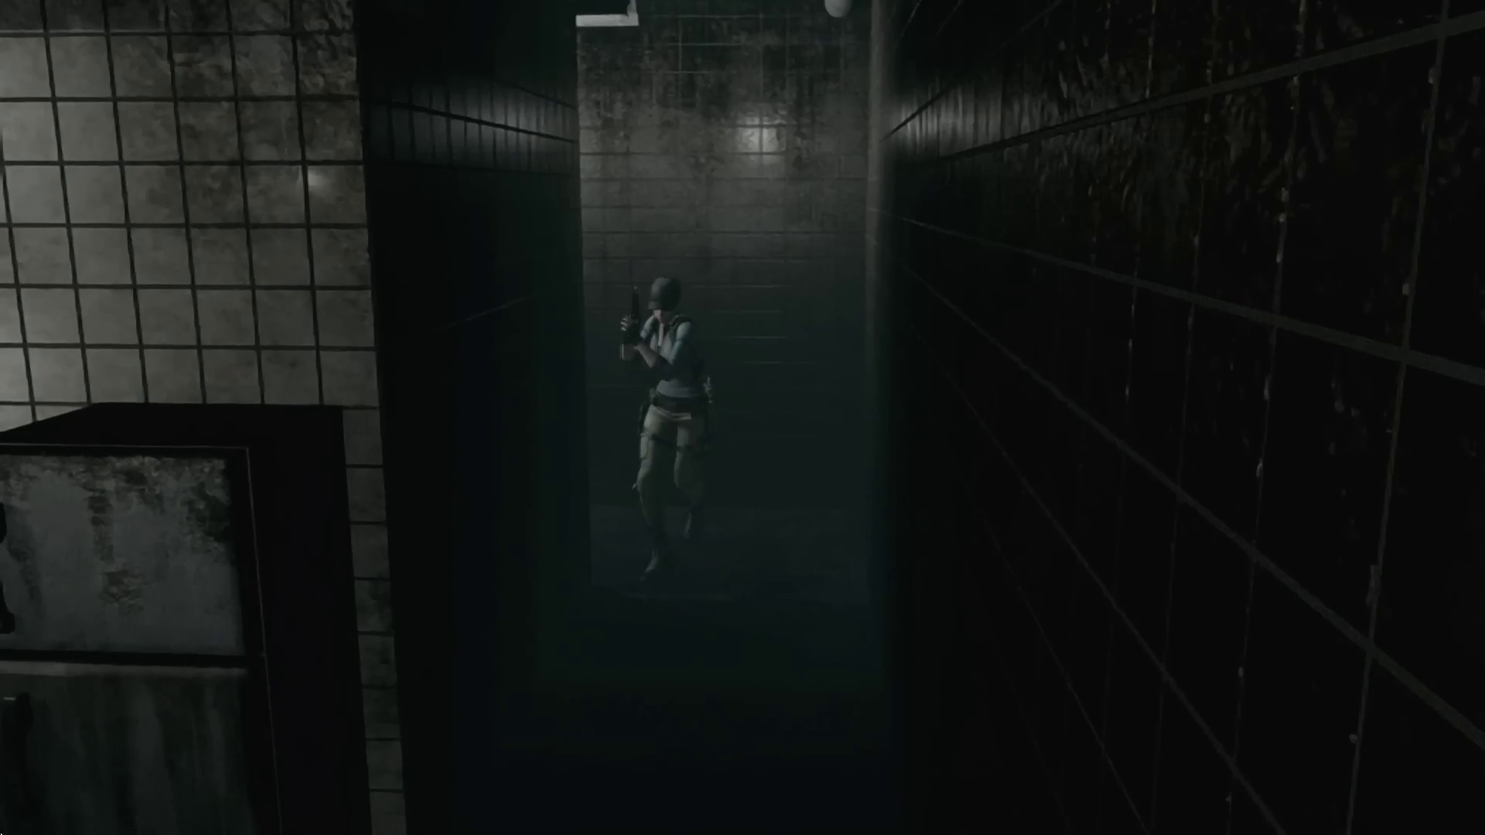
{"action": "key", "text": "s"}
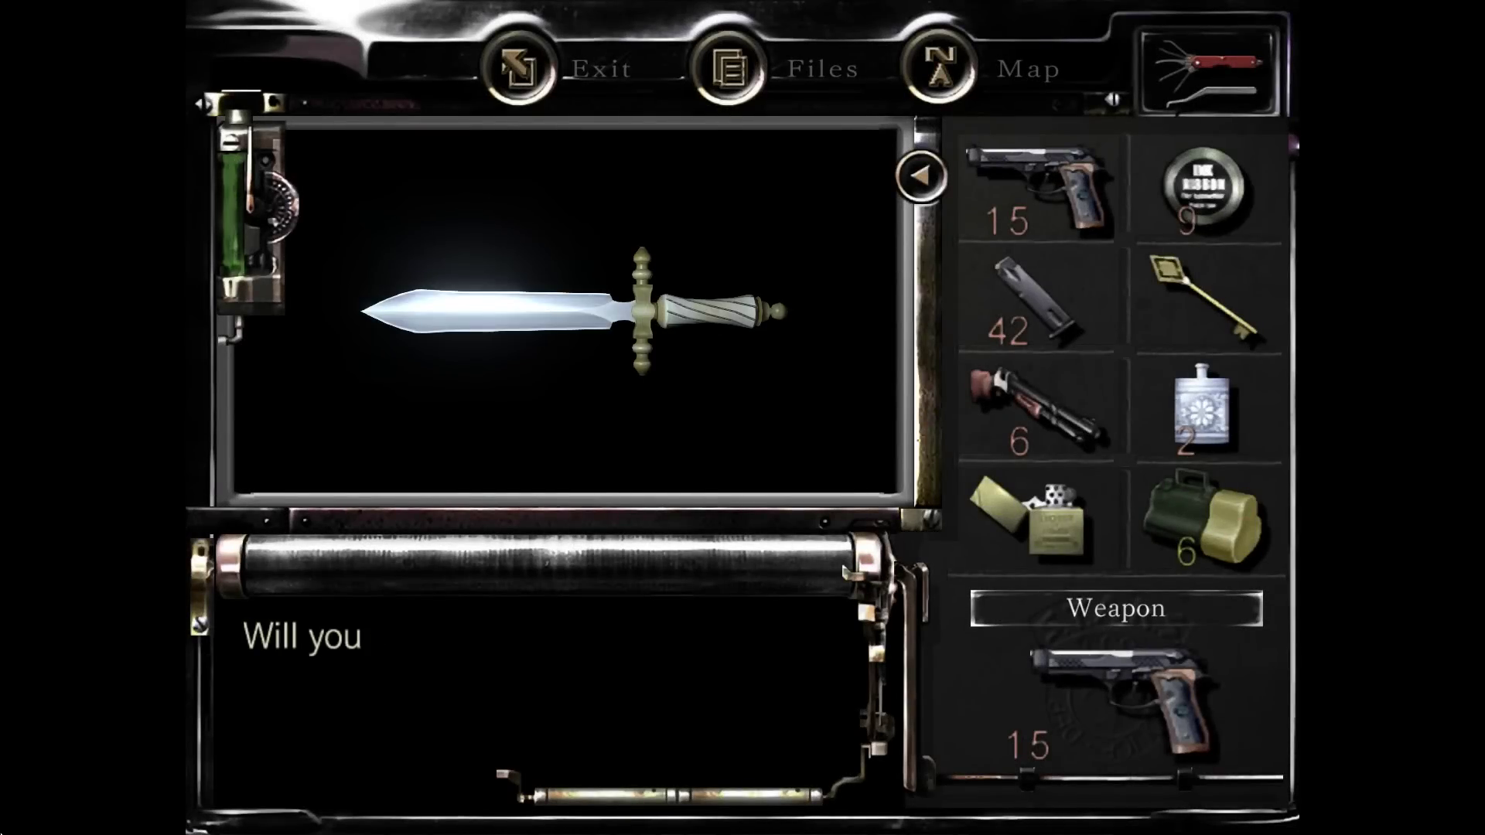
Close the Dagger prompt and walk back toward the corpse
{"action": "key", "text": "Return"}
{"action": "key", "text": "w"}
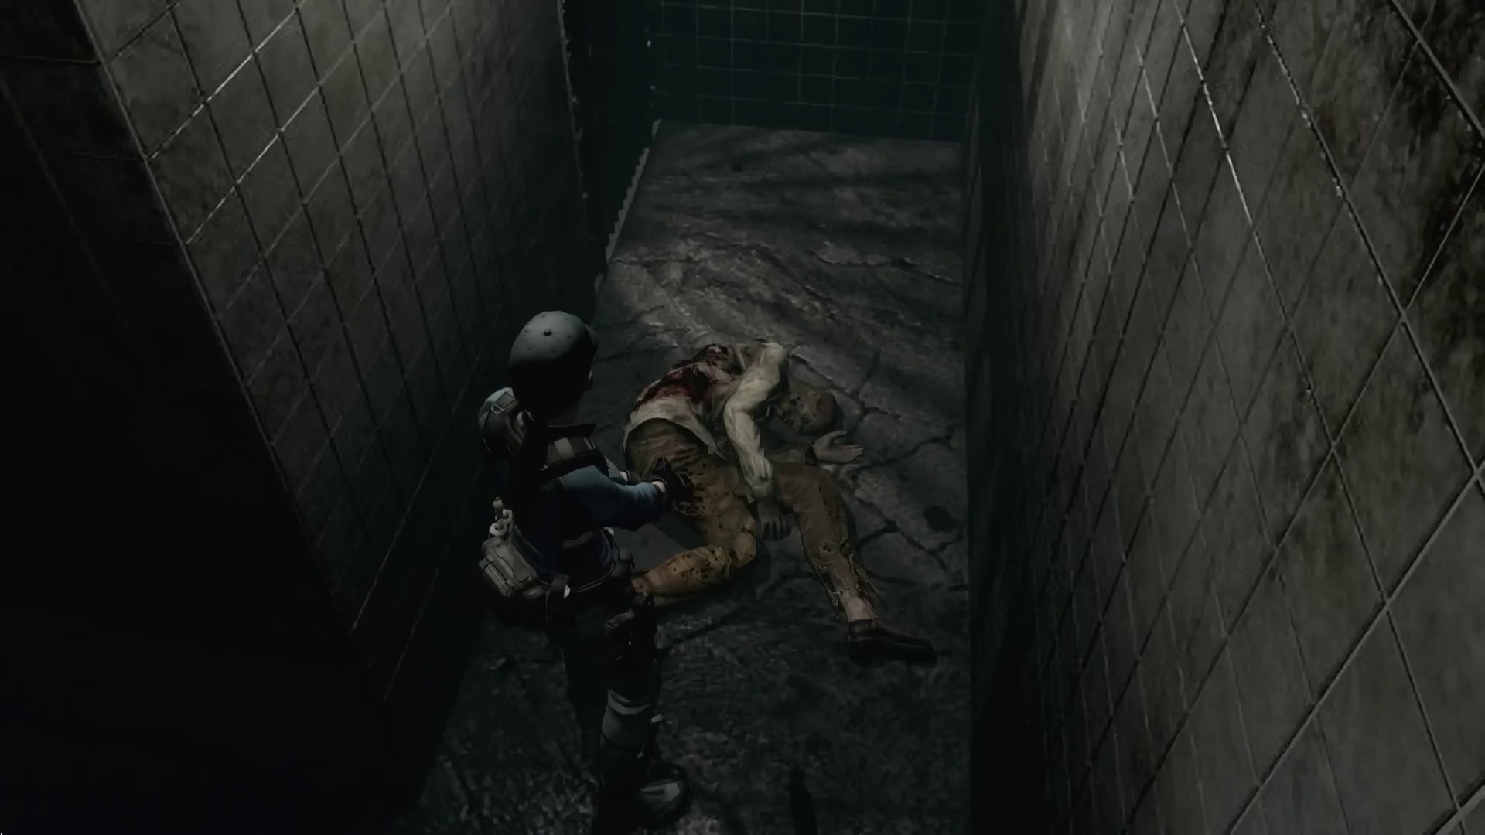
{"action": "key", "text": "Down"}
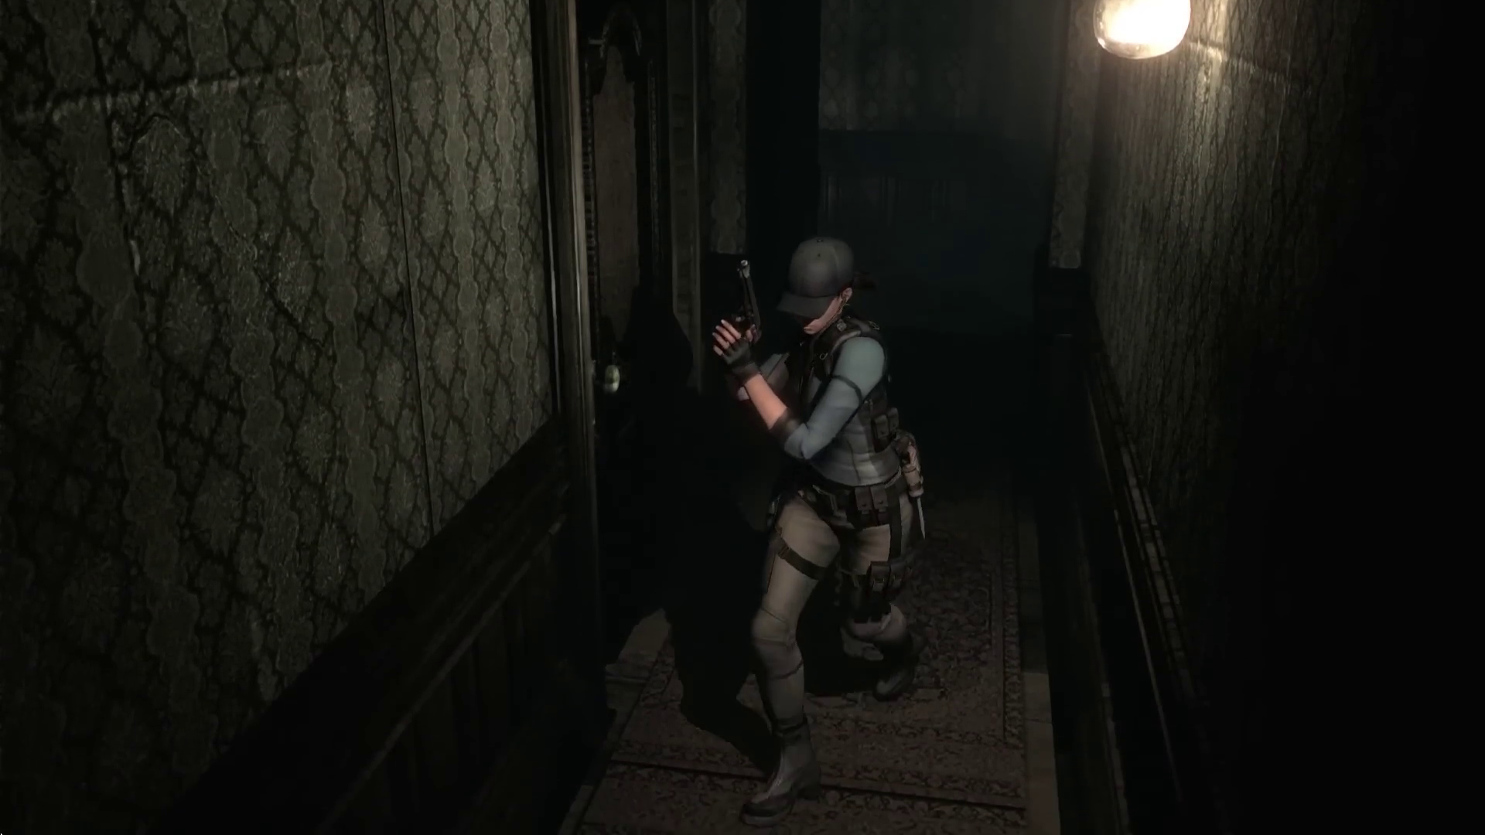
{"action": "key", "text": "Up"}
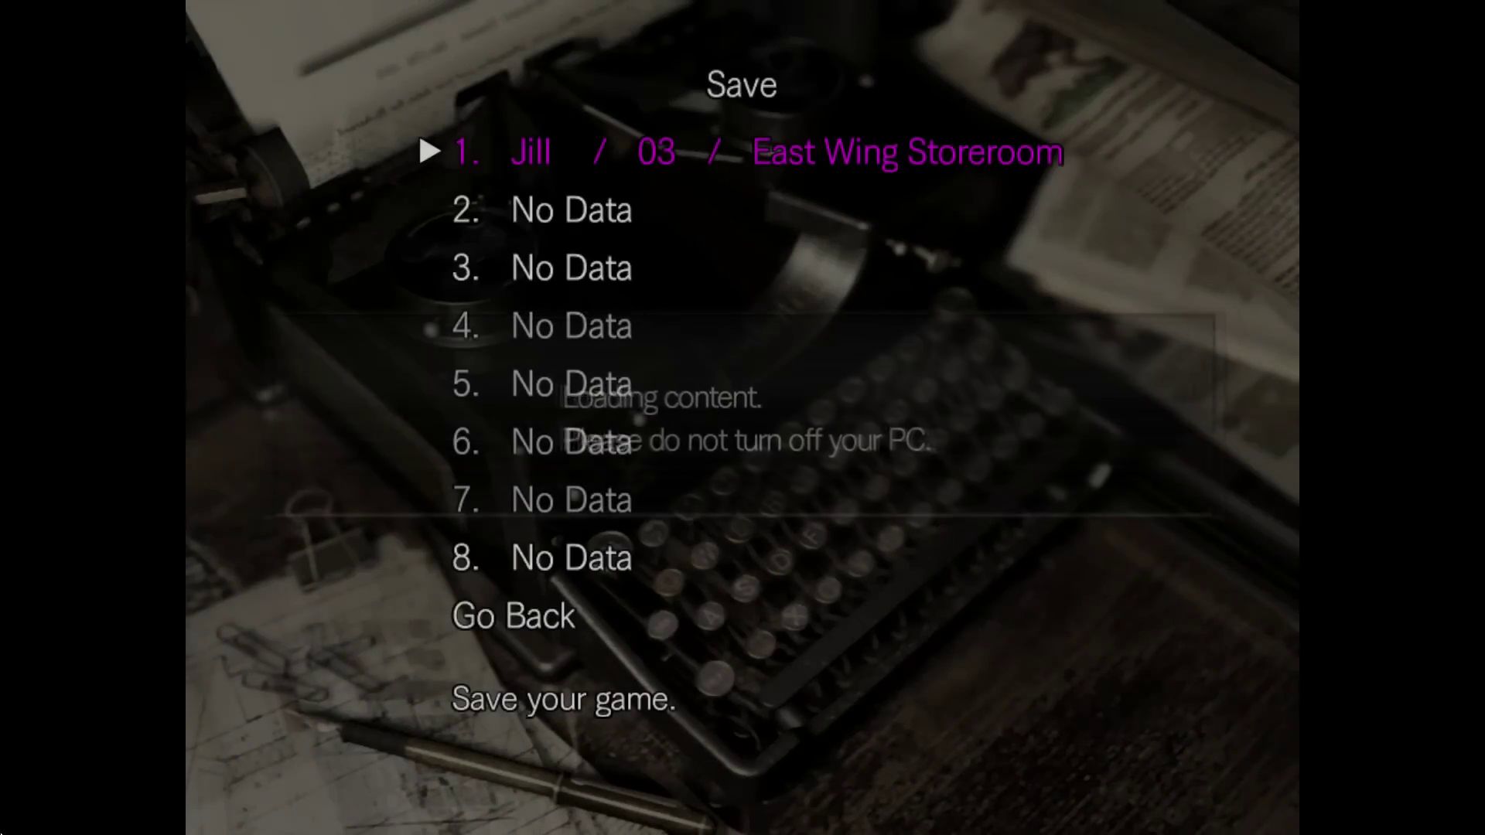
Overwrite save slot 1 with the Mansion Dining Room save, then raise the handgun
{"action": "key", "text": "Return"}
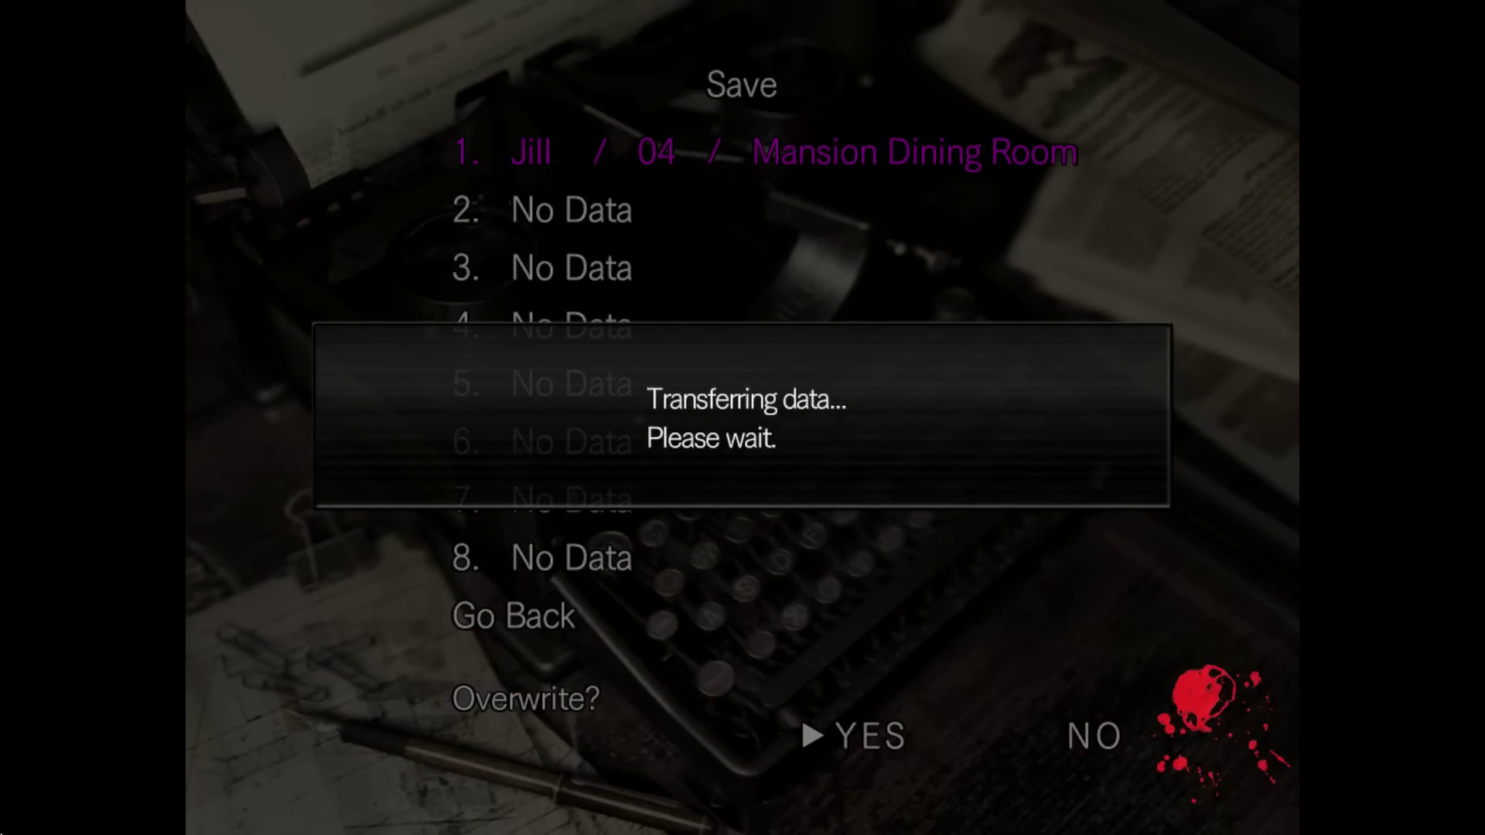
{"action": "key", "text": "space"}
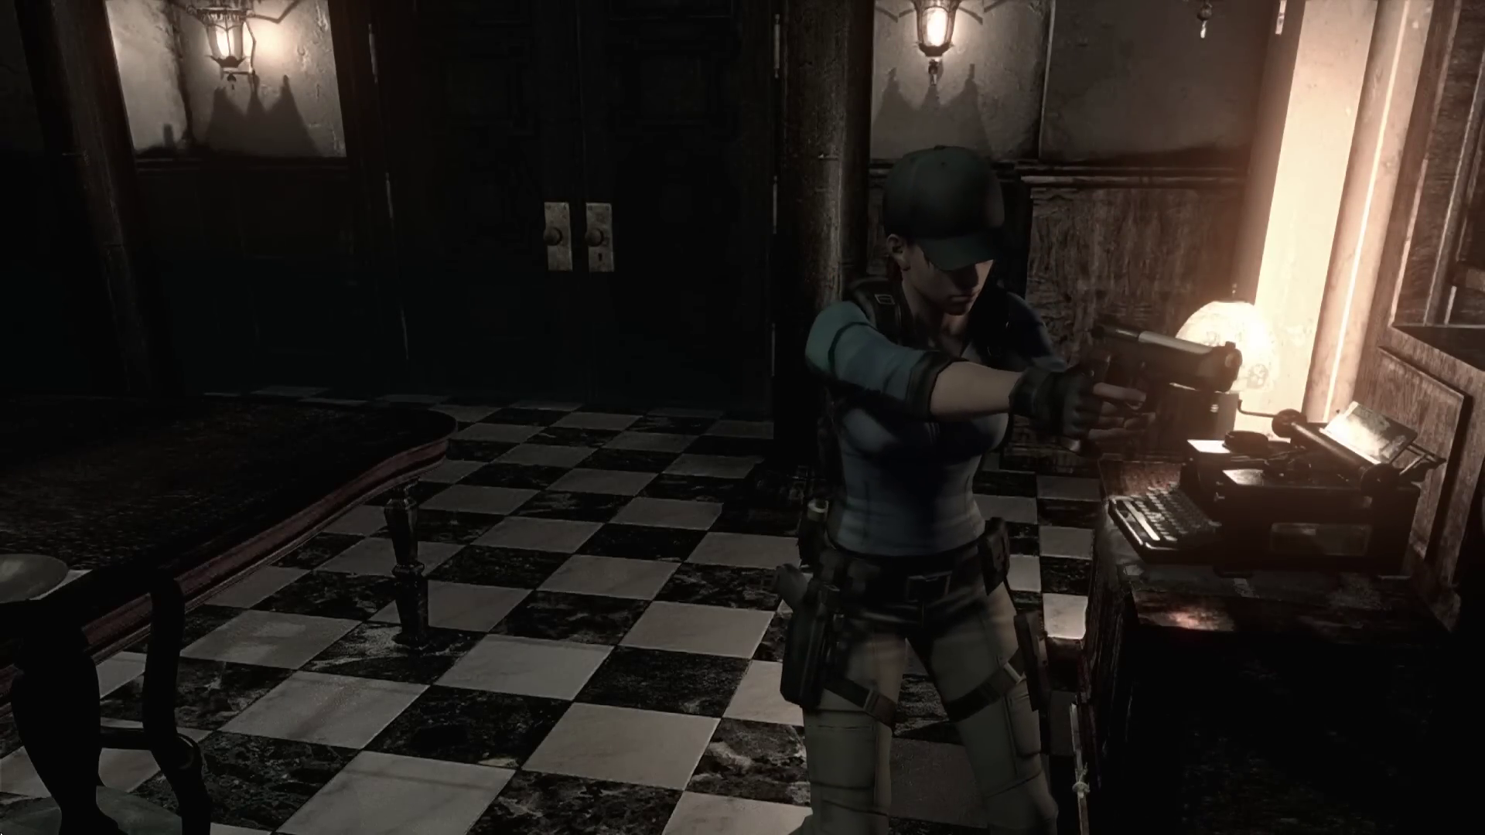
Aim upward while turning Jill toward the dining-room double doors, then lower the handgun
{"action": "key", "text": "Right"}
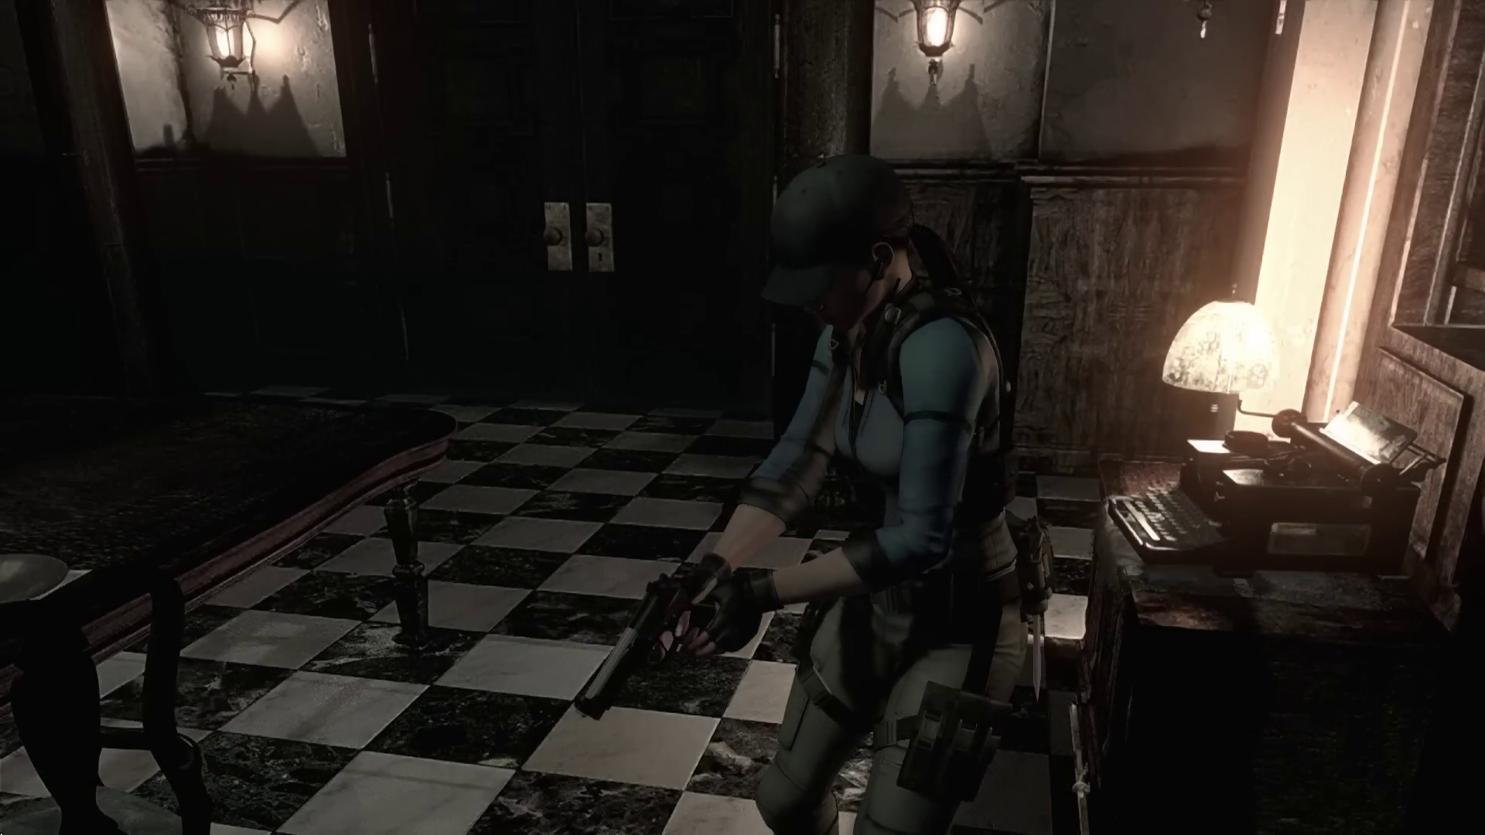
{"action": "key", "text": "Up"}
{"action": "key", "text": "Right"}
{"action": "key", "text": "shift"}
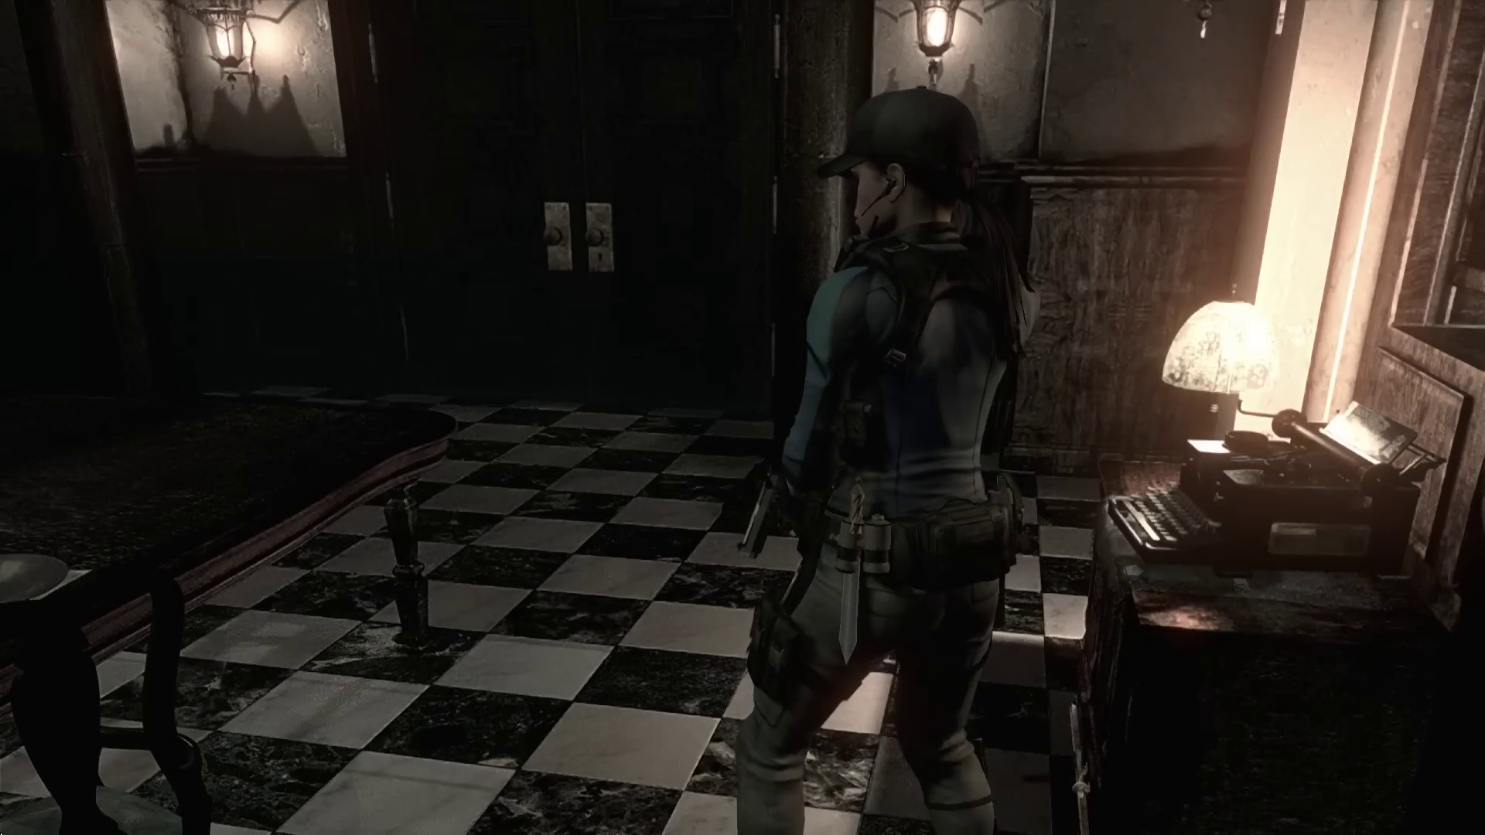